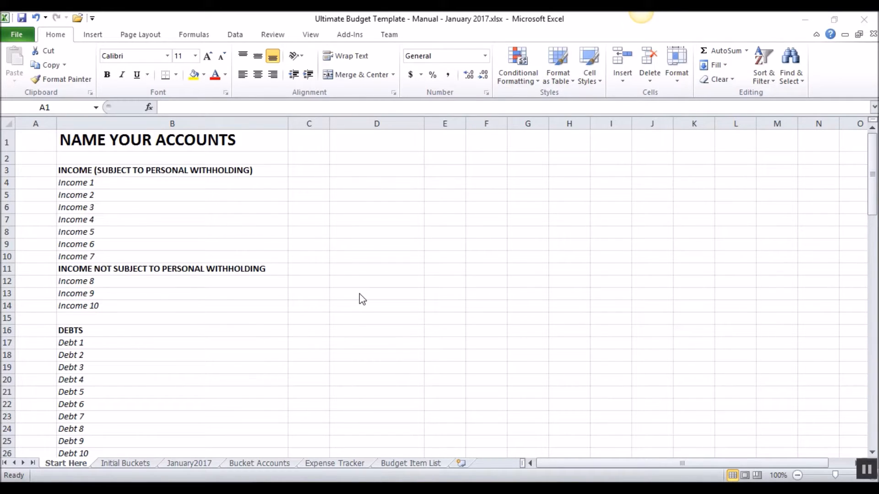
Review the transaction dates, amounts and descriptions in Checking2 (1).csv, and return to the January 2017 budget workbook.
mouse_move(556, 488)
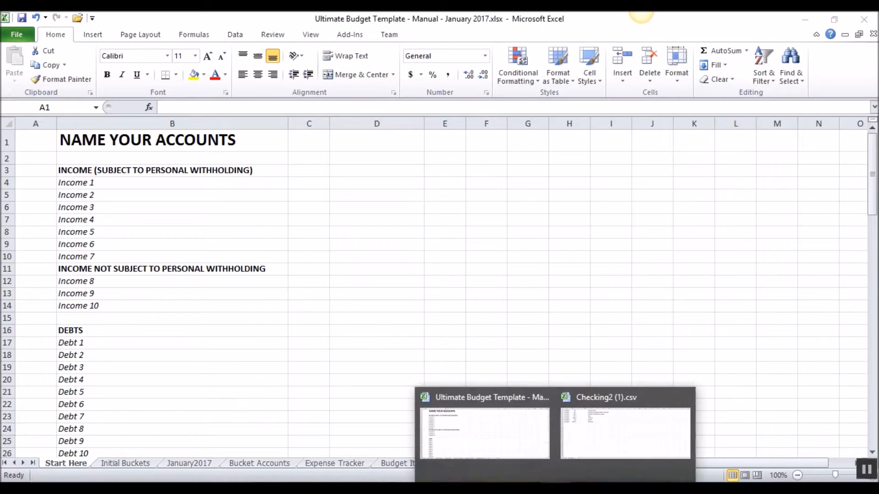
click(630, 414)
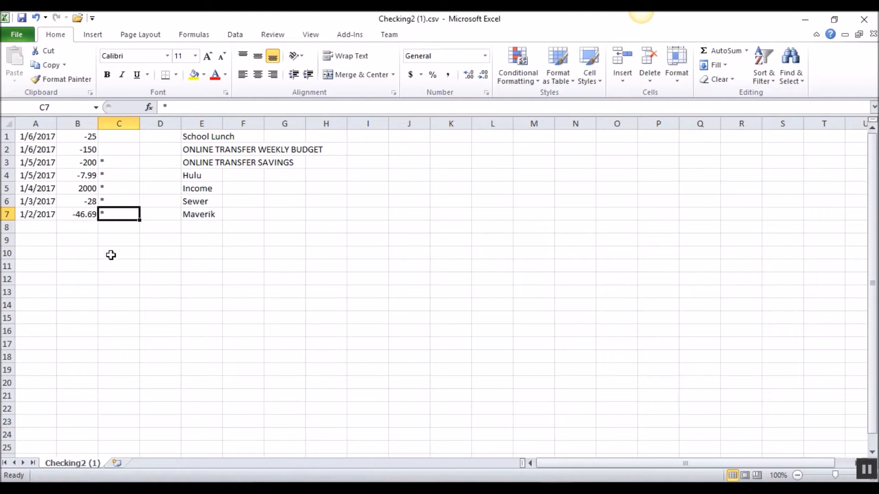
drag(33, 215, 92, 215)
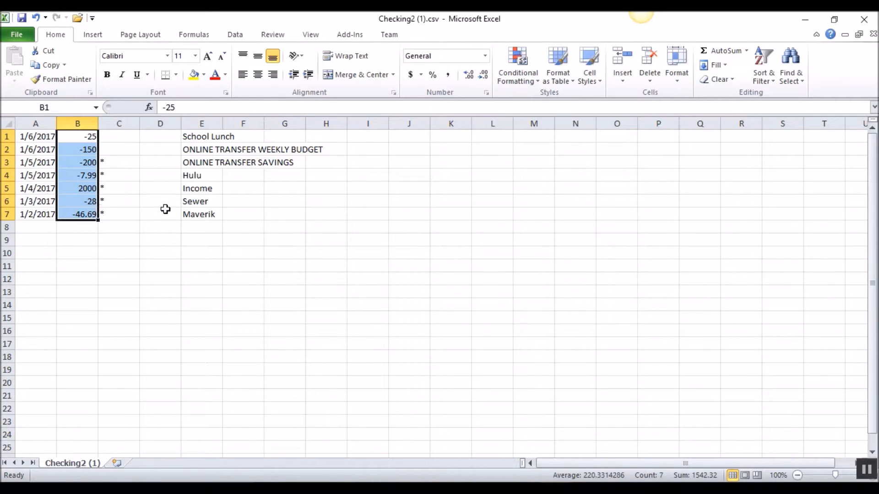
drag(201, 212, 196, 139)
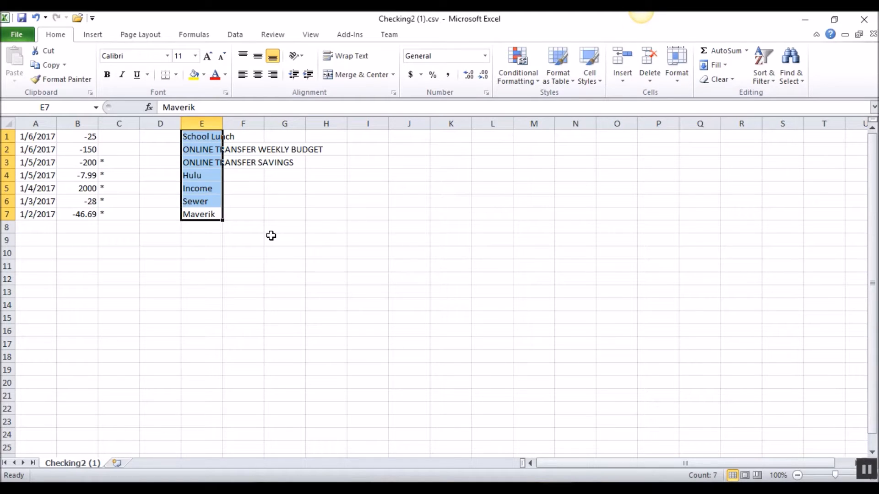
click(508, 455)
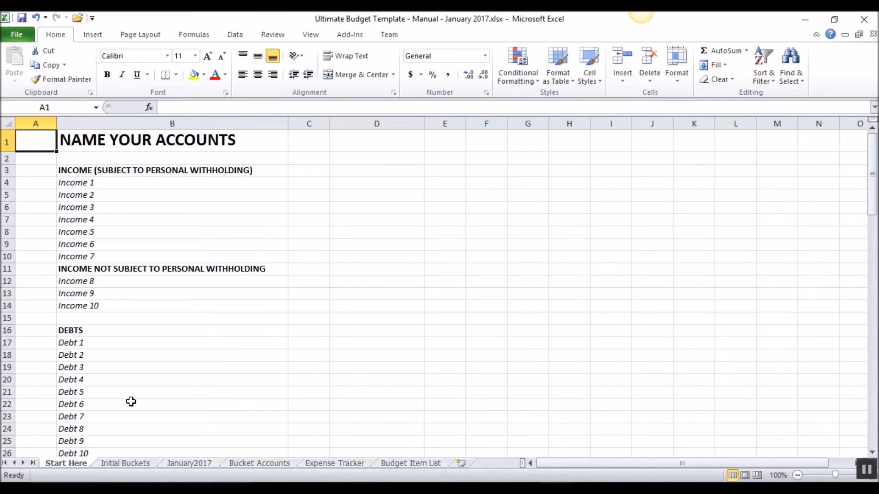
Rename the Income 1 entry on the Start Here sheet as the earner's first name in possessive form followed by "Income".
click(90, 180)
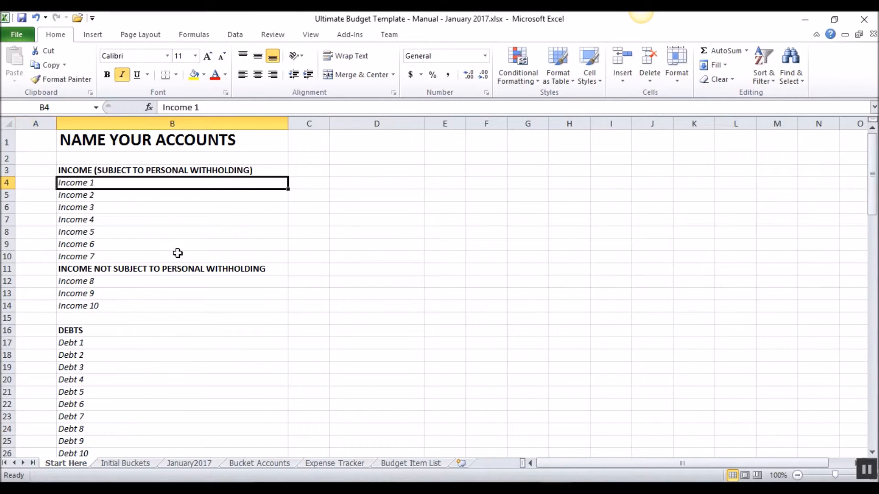
text(Quincy)
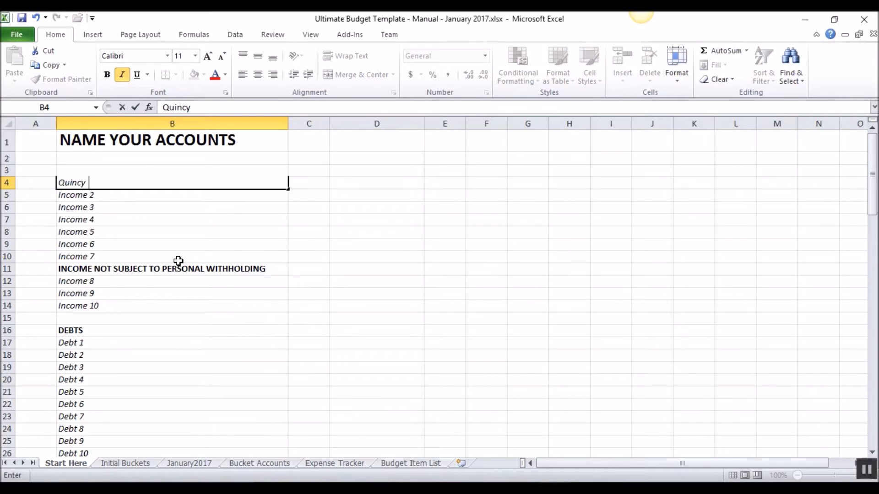
key(BackSpace)
key(BackSpace)
key(BackSpace)
key(BackSpace)
key(BackSpace)
key(BackSpace)
text(Income)
key(BackSpace)
key(BackSpace)
key(BackSpace)
key(BackSpace)
key(BackSpace)
key(BackSpace)
text(Quincy Income)
key(BackSpace)
key(BackSpace)
key(BackSpace)
key(BackSpace)
key(BackSpace)
key(BackSpace)
key(BackSpace)
text('s Income)
key(Return)
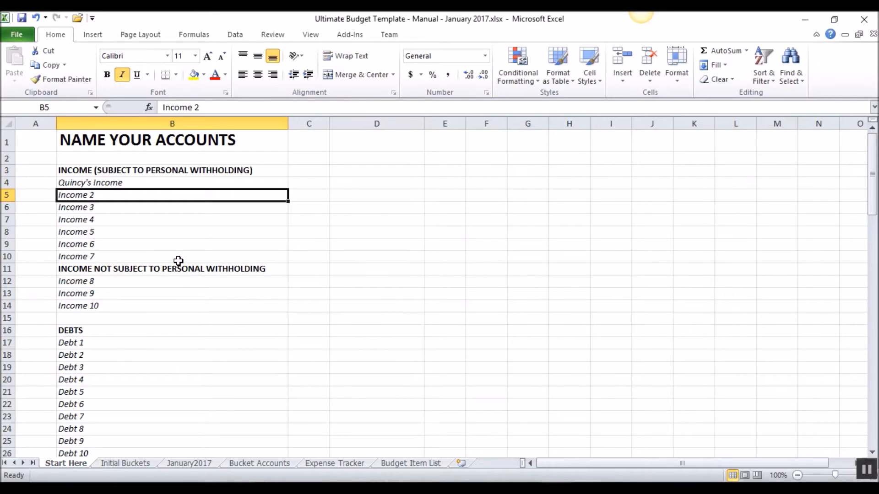
Rename Income 2 as Interest, and Income 8 under income not subject to personal withholding as Reimbursement.
click(85, 172)
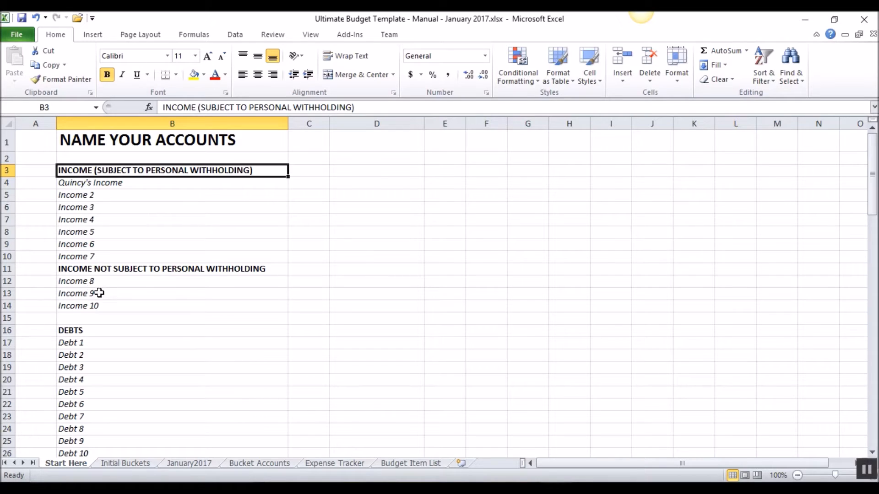
click(89, 196)
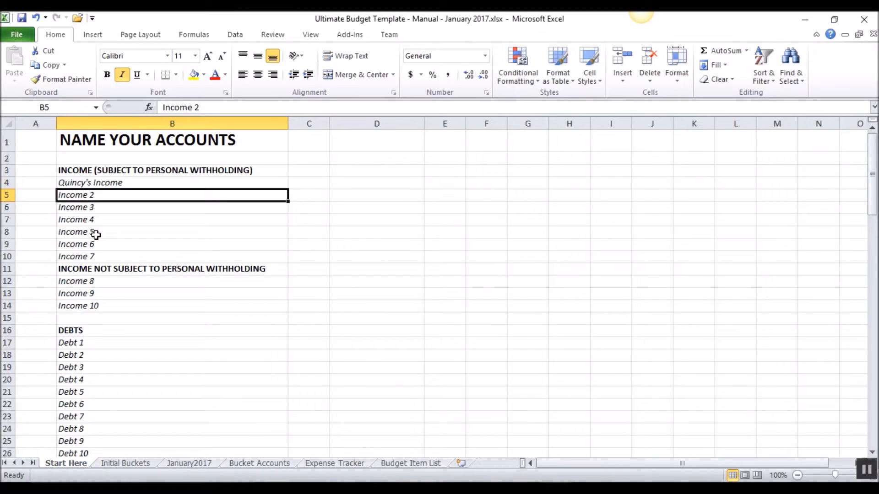
text(Interest)
key(Return)
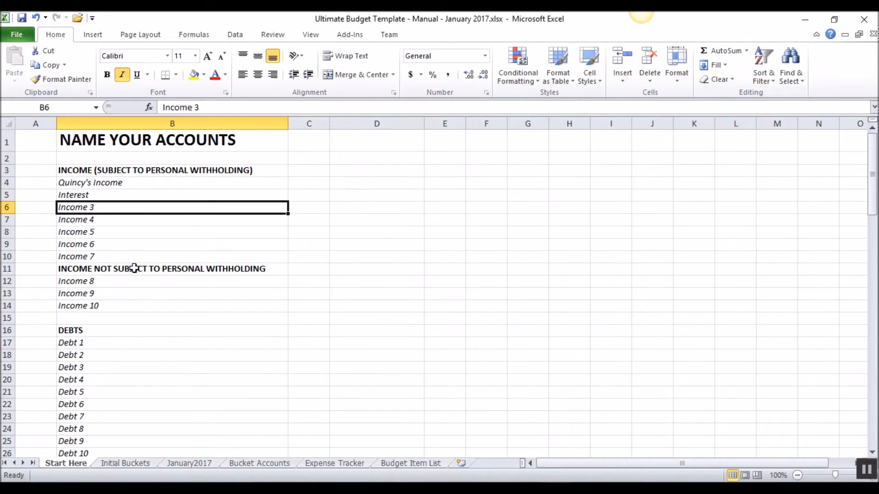
click(109, 285)
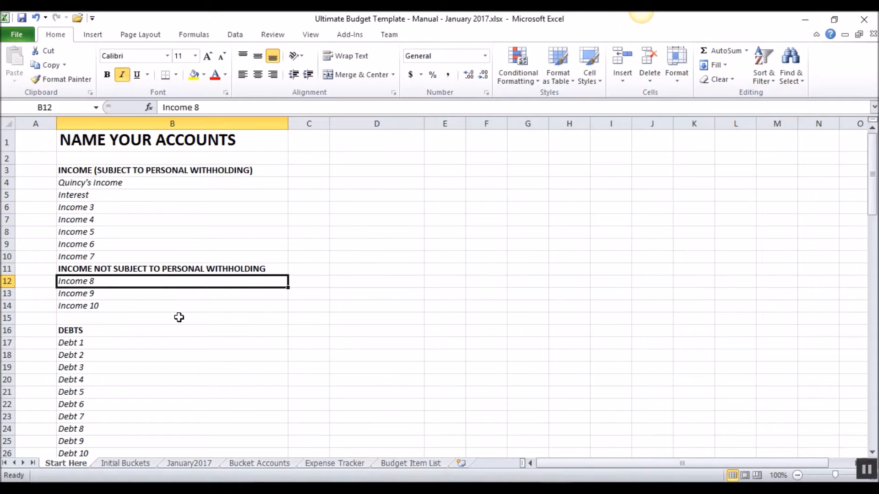
text(Reimbursement)
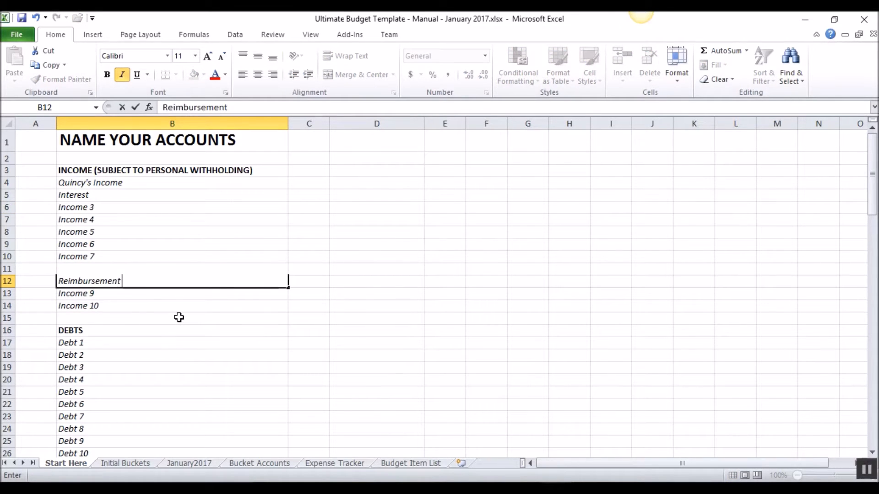
key(Return)
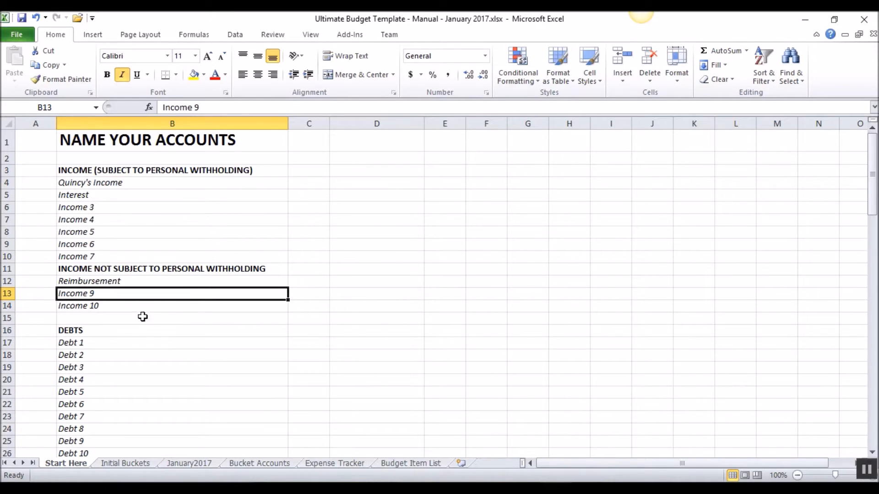
Name the first three household related expenses, HRE1 to HRE3, Mortgage, Netflix and Hulu.
scroll(102, 345, down, 1)
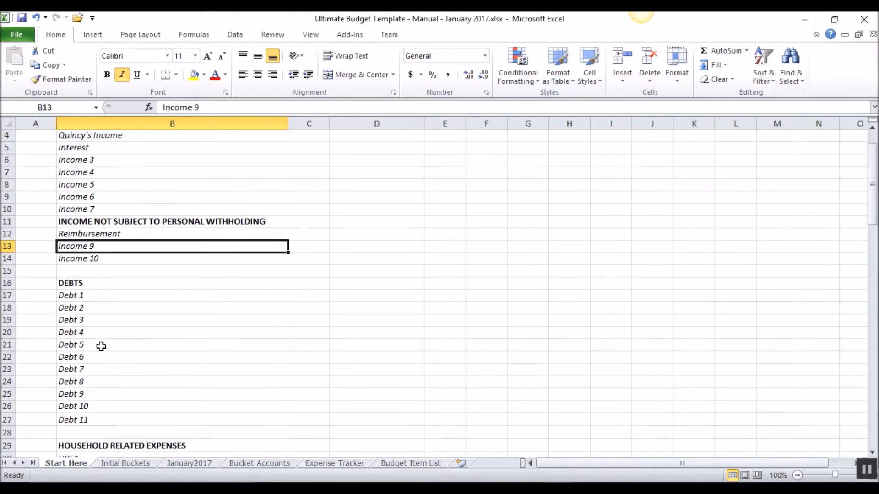
click(85, 295)
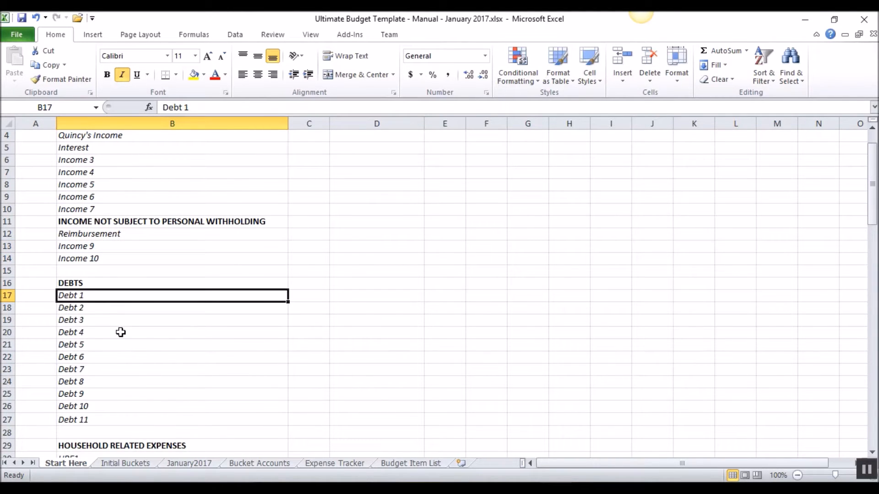
scroll(122, 331, down, 1)
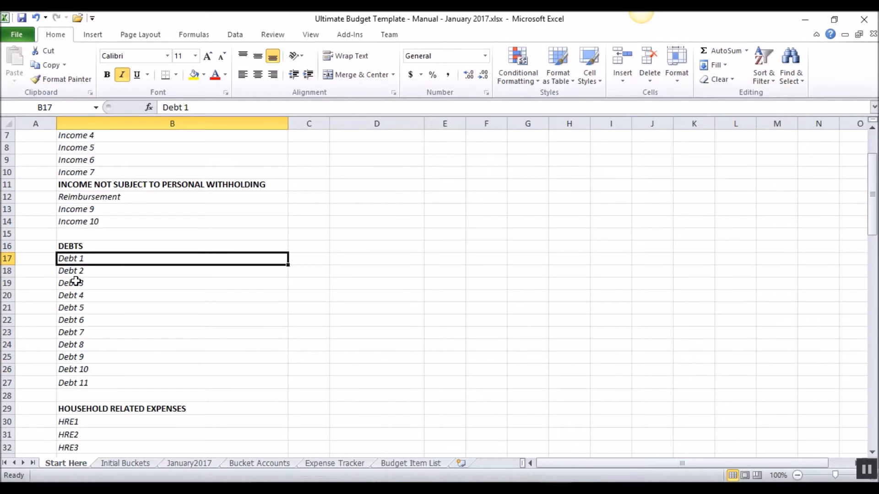
scroll(130, 341, down, 4)
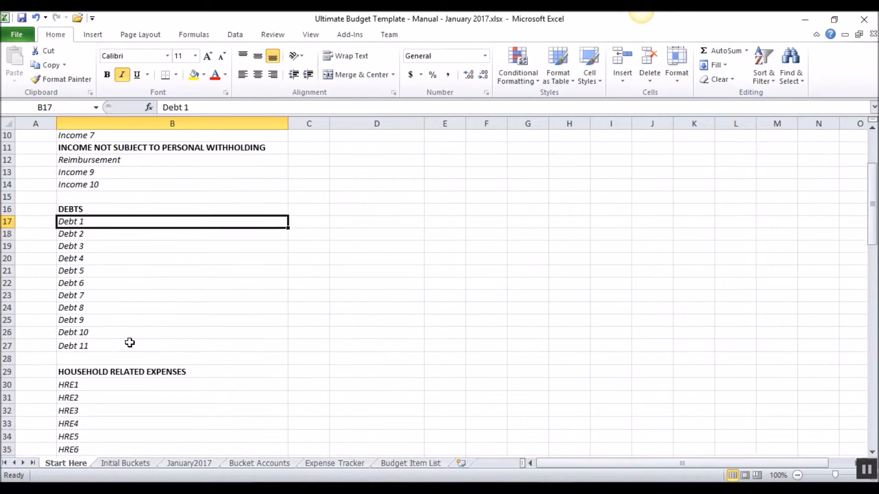
click(103, 274)
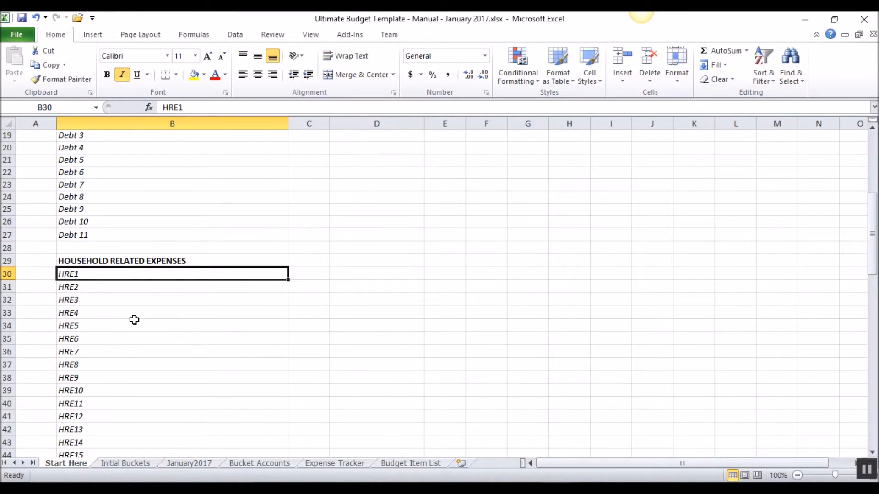
text(Mortgage)
key(Return)
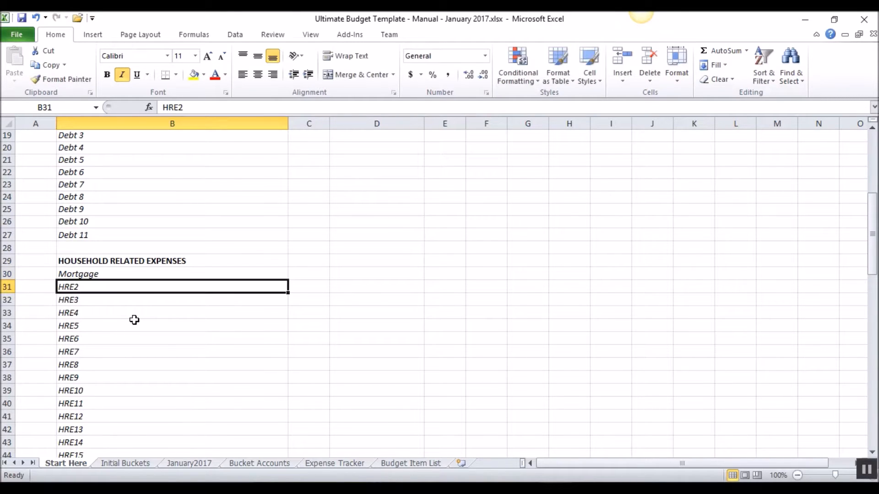
text(Netflix)
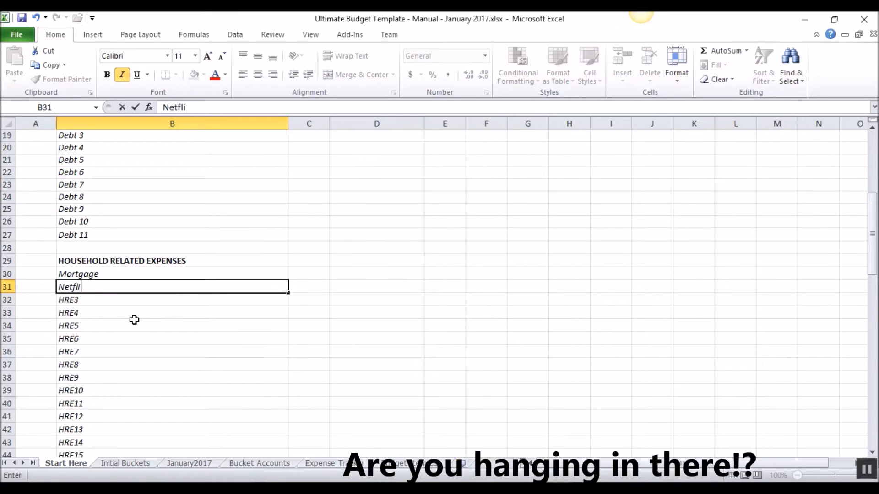
key(Return)
text(Hulu)
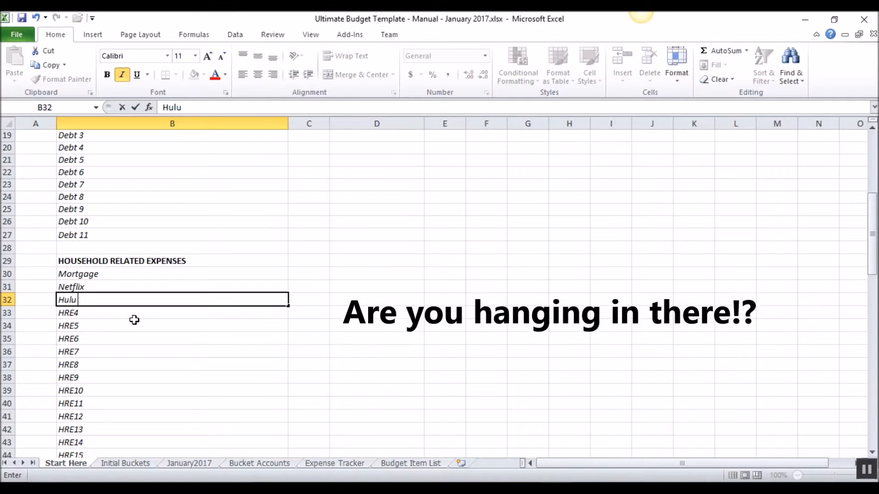
key(Return)
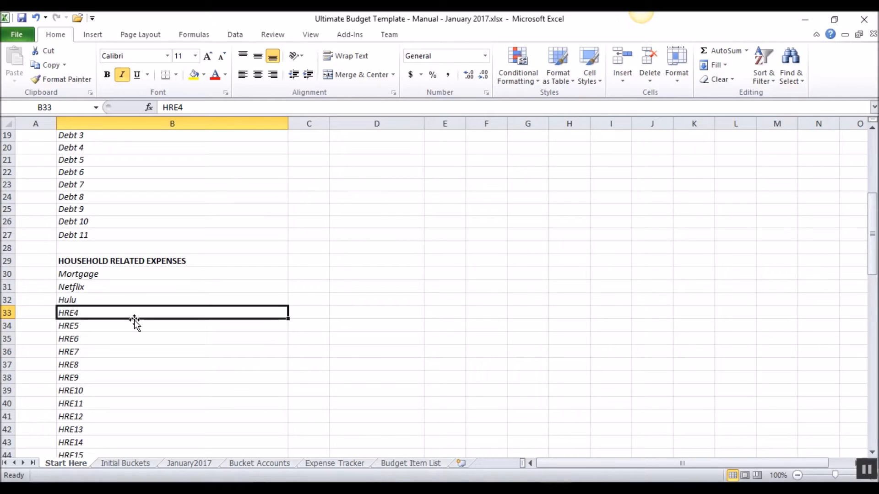
Rename household expenses HRE4 and HRE5 as Gas and Electricity.
text(Gas)
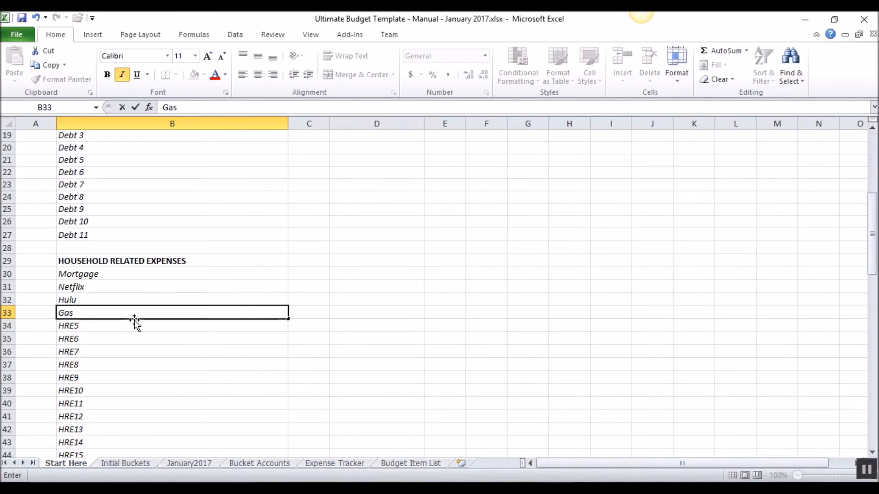
key(Return)
text(Ele)
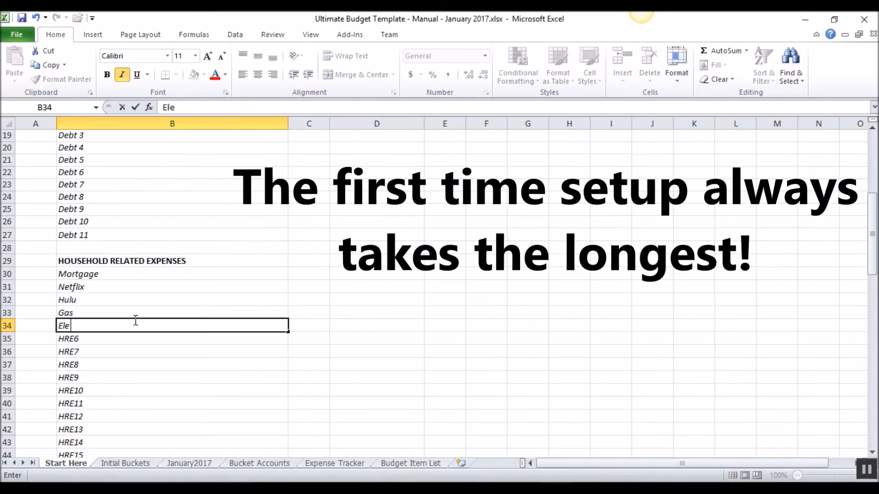
text(ctricity)
key(Return)
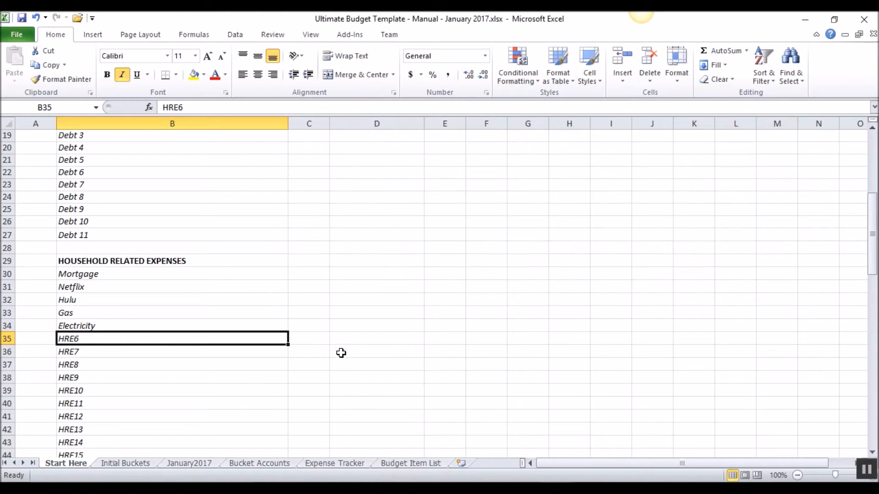
Consult the household expenses on the Budget Item List sheet and rename HRE6 on Start Here as Sewer.
click(410, 463)
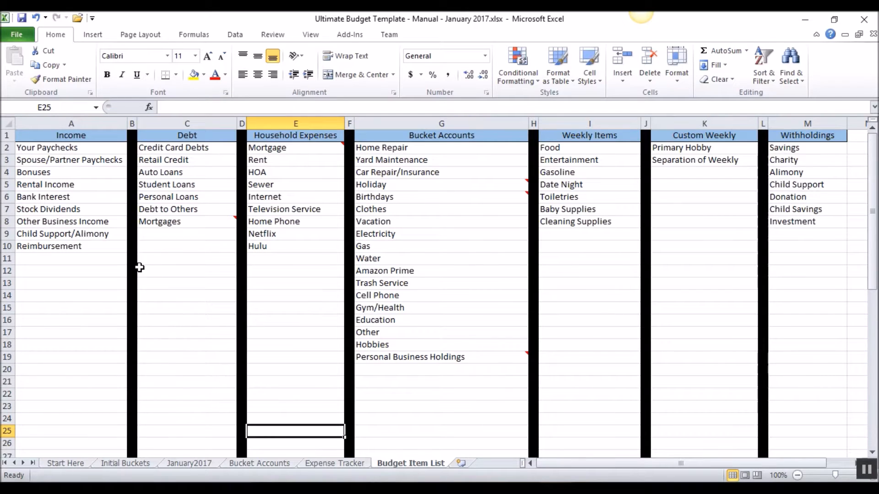
drag(273, 148, 269, 185)
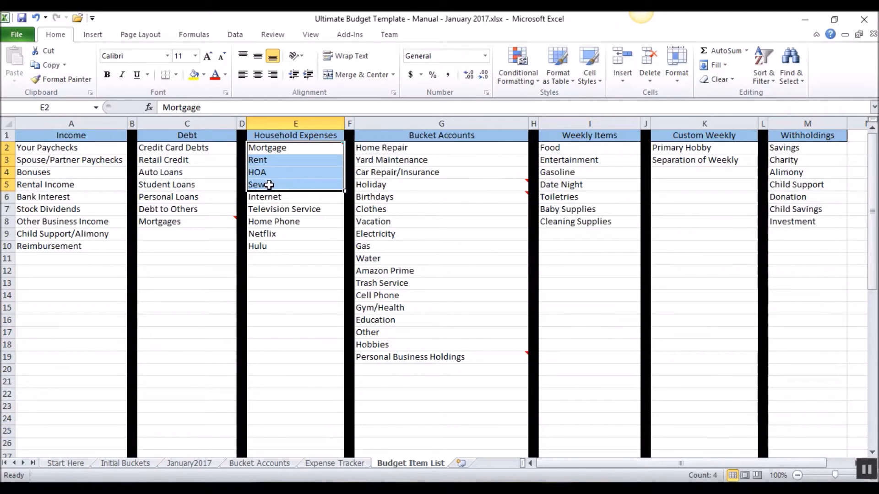
click(66, 463)
text(Sewer)
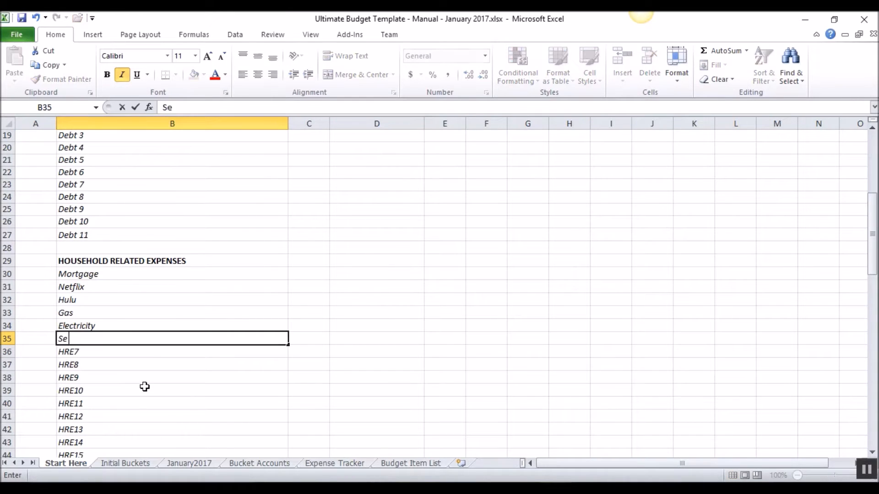
key(Return)
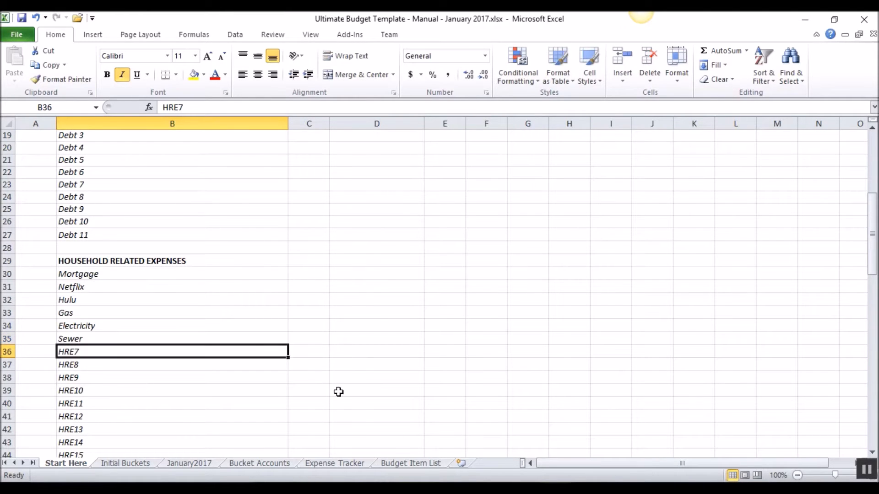
Check the Budget Item List again and rename HRE7 on the Start Here sheet as Internet.
click(410, 463)
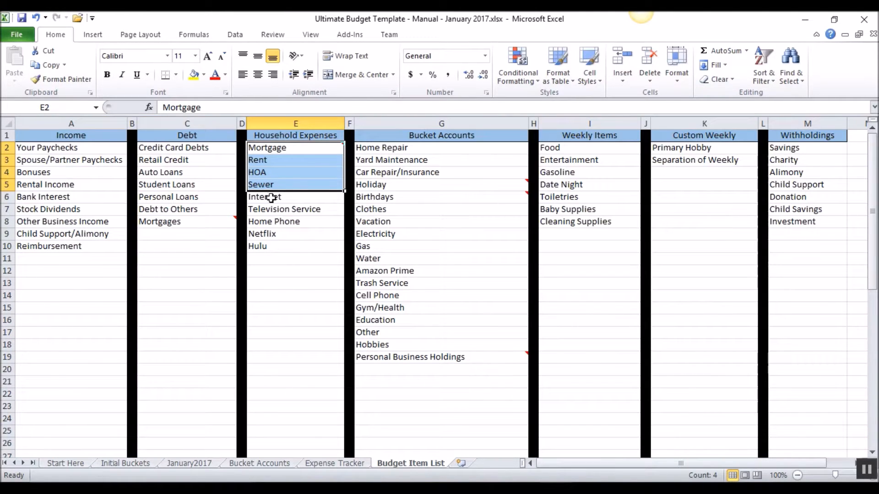
click(71, 463)
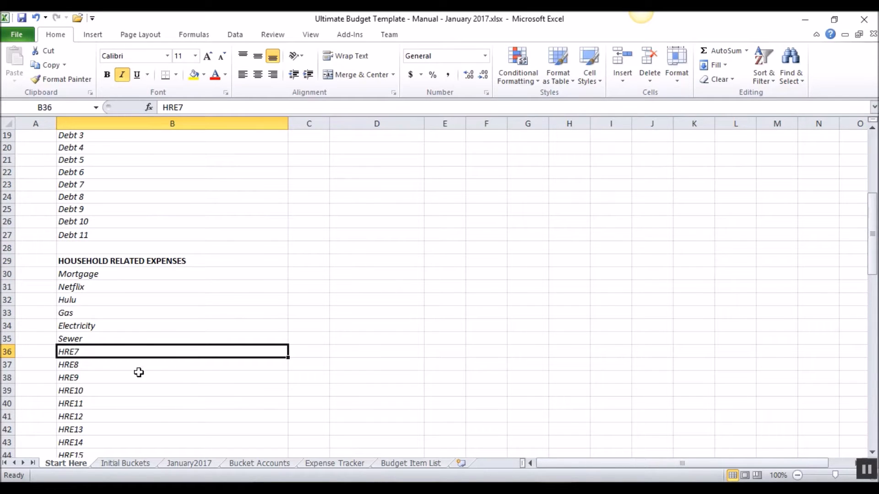
text(Internet)
key(Return)
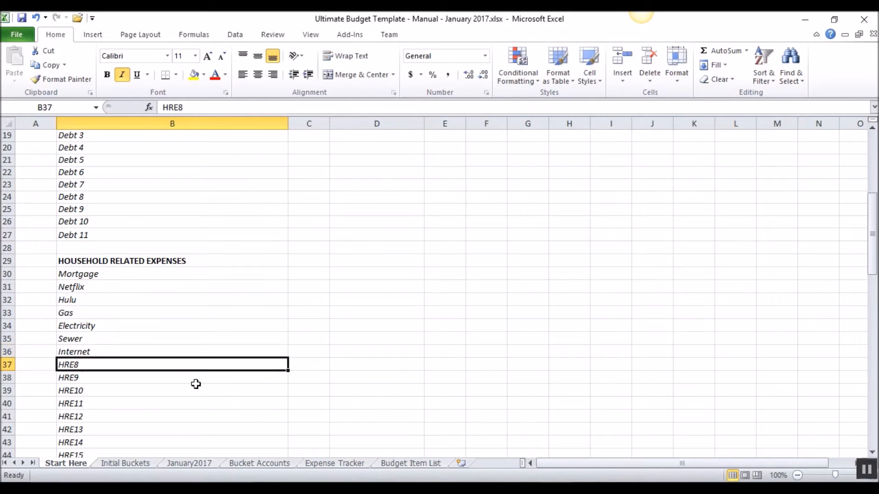
Look through the Budget Item List sheet for further household expense names and return to the Start Here sheet.
click(428, 461)
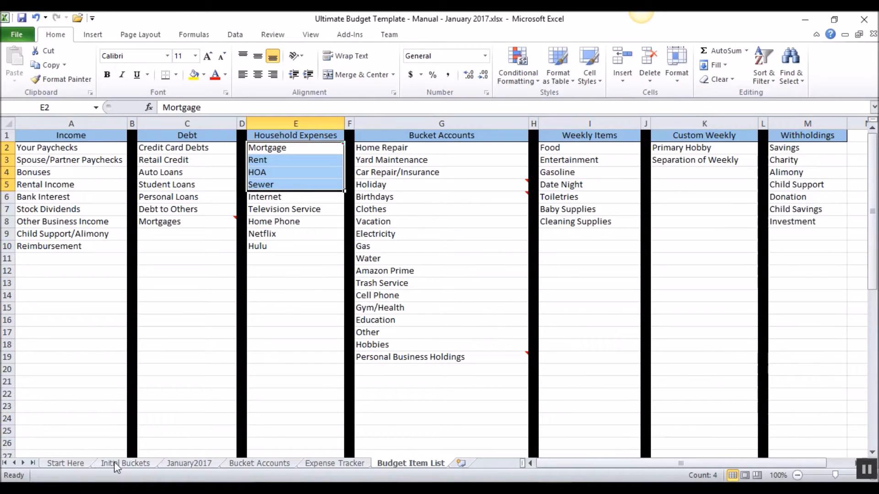
click(74, 462)
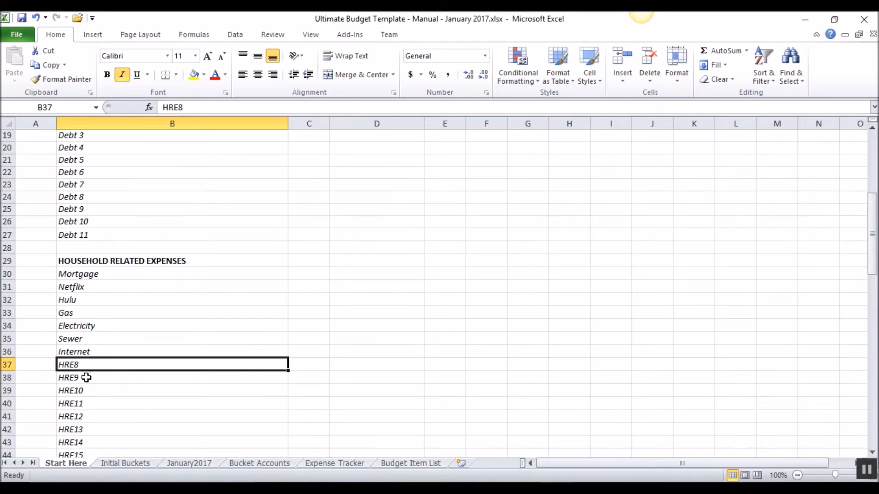
Rename household expense HRE8 on the Start Here sheet as Mobile Phone.
text(ll)
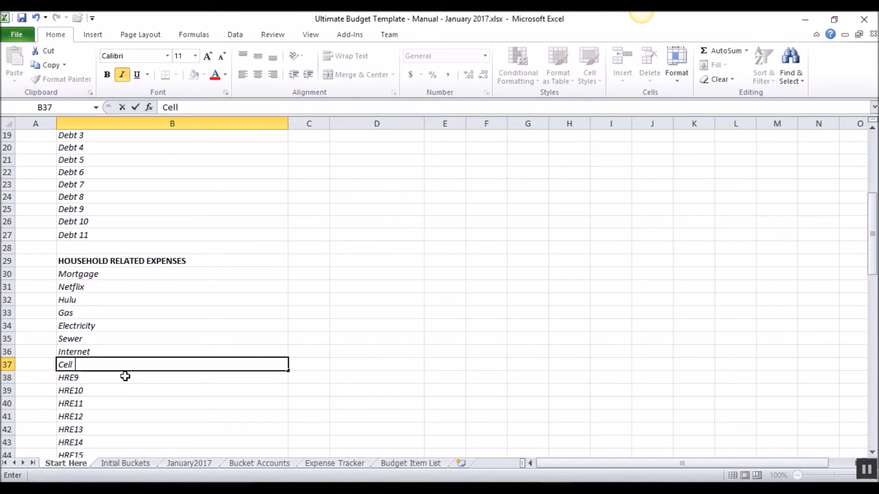
text( P)
key(BackSpace)
key(BackSpace)
key(BackSpace)
key(BackSpace)
key(BackSpace)
key(BackSpace)
text(Mobile Phone)
key(Return)
Rename Bucket 1 in the Bucket Accounts section as Travel.
scroll(123, 377, down, 1)
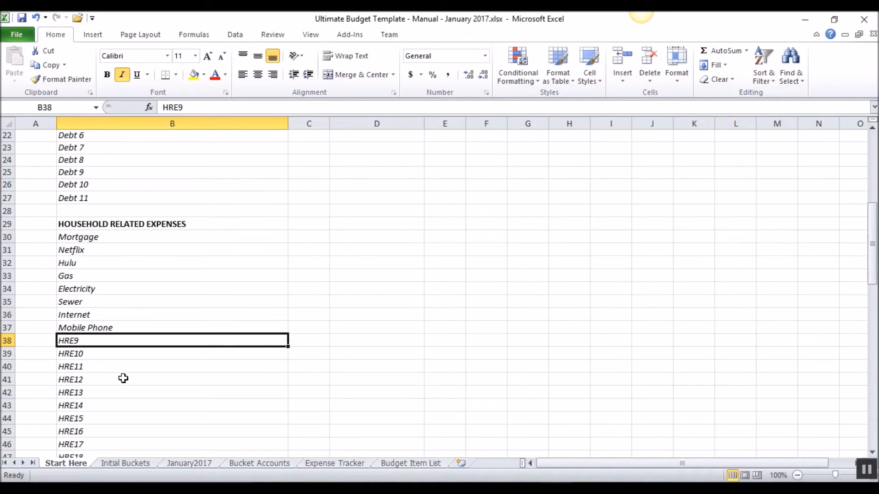
scroll(124, 378, down, 2)
scroll(112, 280, down, 1)
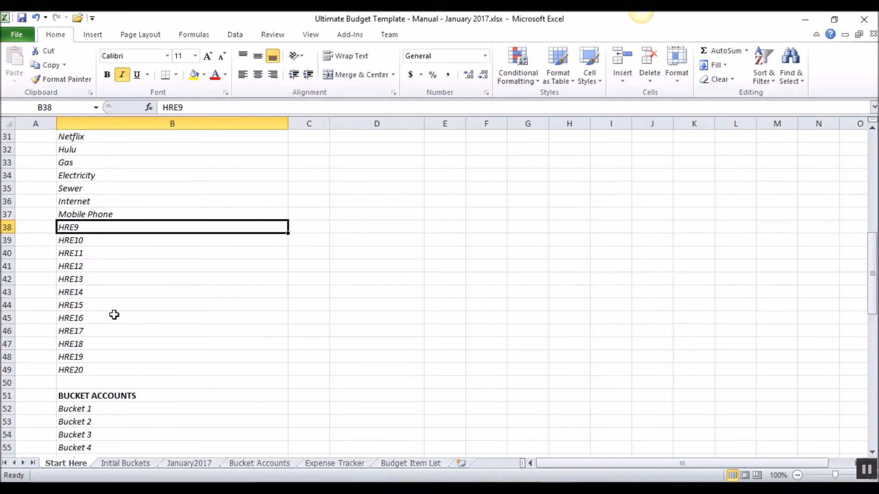
scroll(118, 278, up, 1)
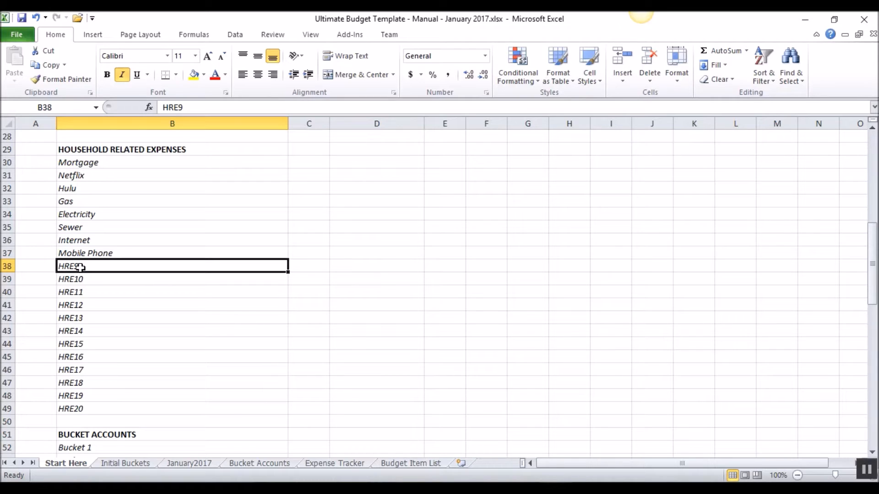
scroll(105, 351, down, 3)
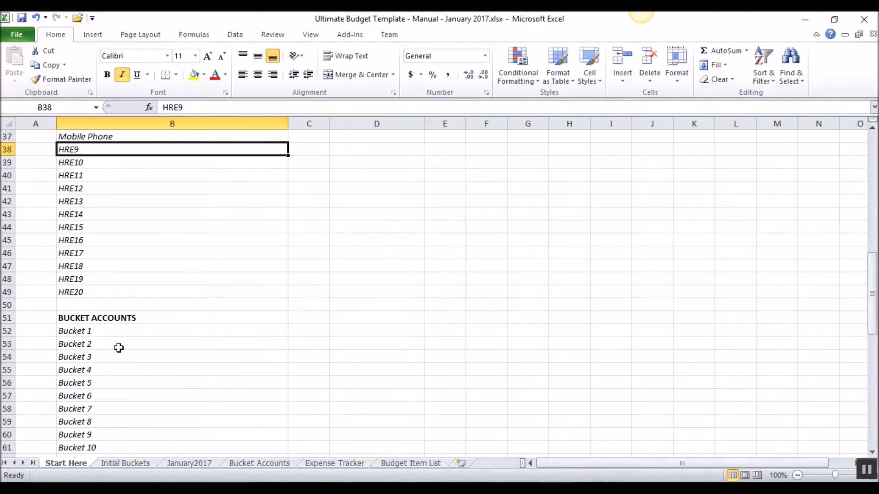
click(94, 329)
scroll(227, 377, down, 1)
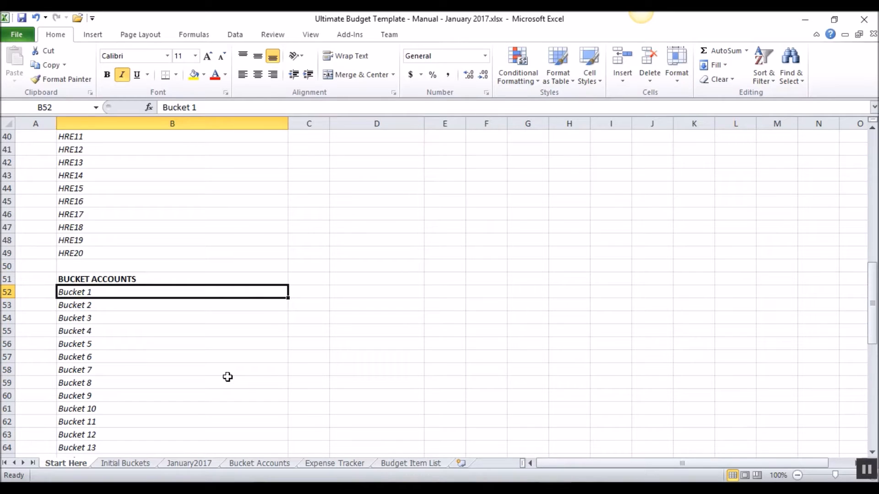
text(Travel)
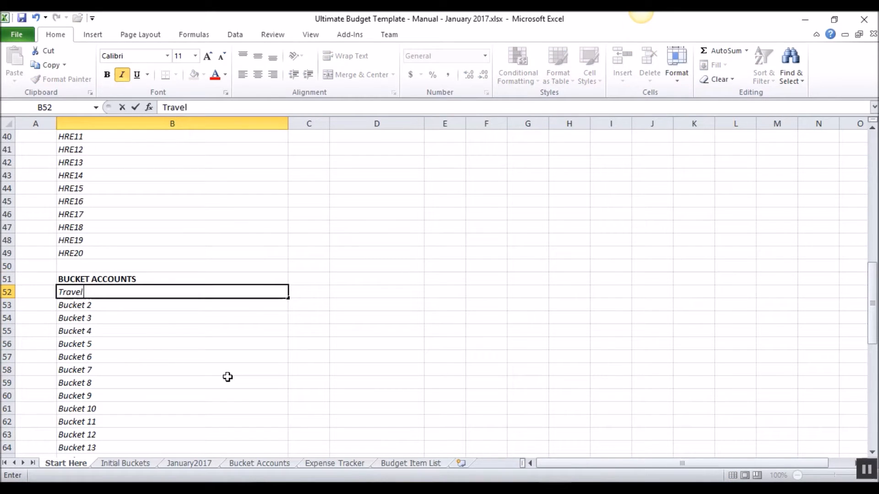
key(Return)
key(Up)
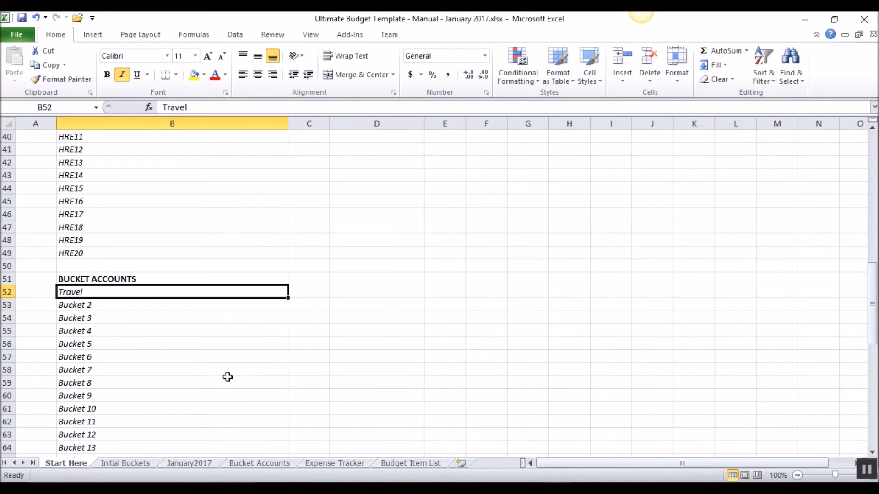
Replace the first bucket account's name with Vacation and rename Bucket 2 as Holiday.
text(Vacation)
key(Return)
text(Holiday)
key(Return)
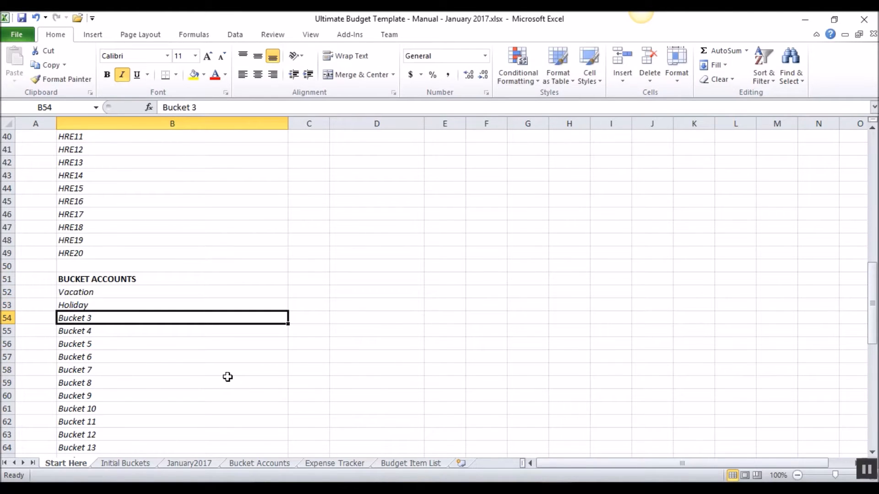
Consult the Budget Item List sheet and rename Bucket 3, 4 and 5 on Start Here as Home Repair, Car Repair and Car Insurance.
click(109, 308)
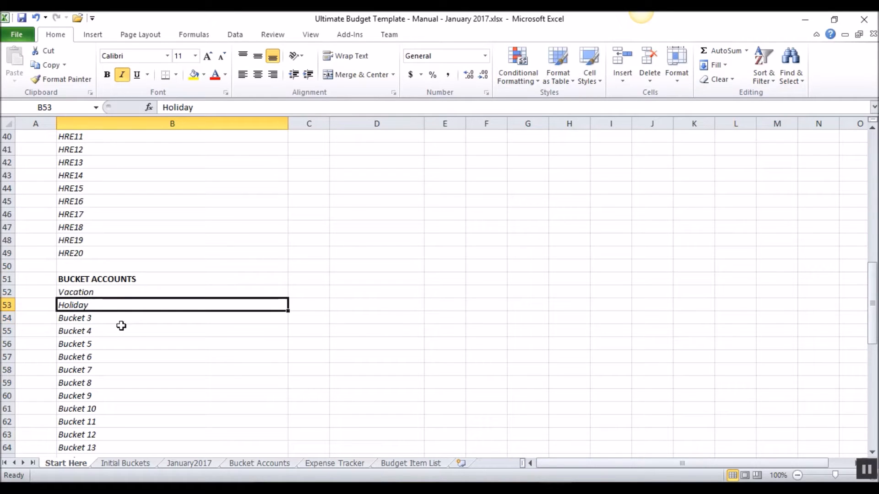
click(397, 463)
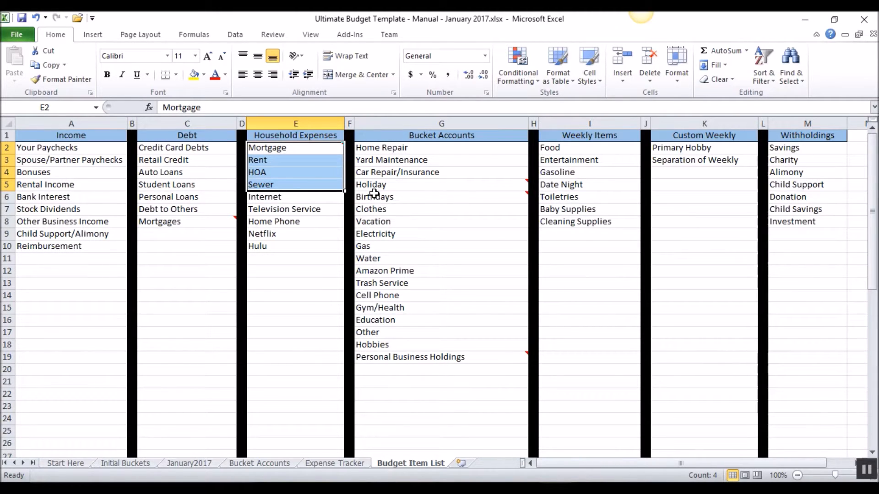
click(75, 465)
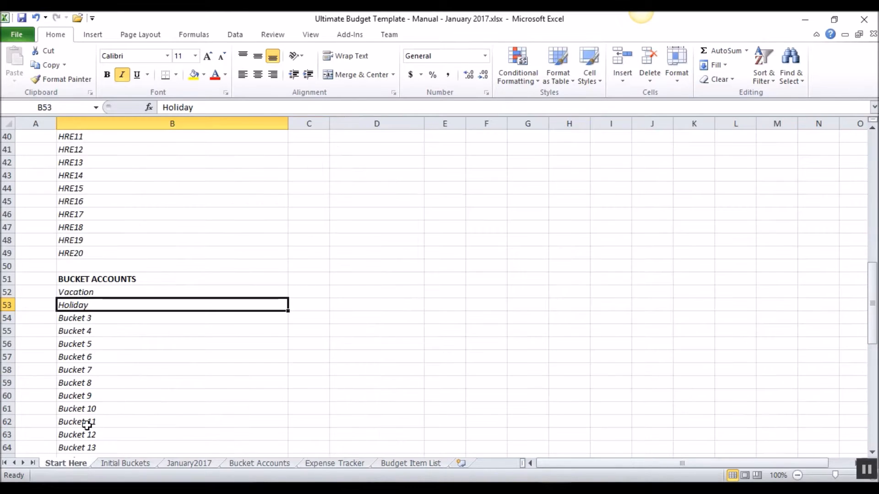
click(103, 319)
text(Home Repair)
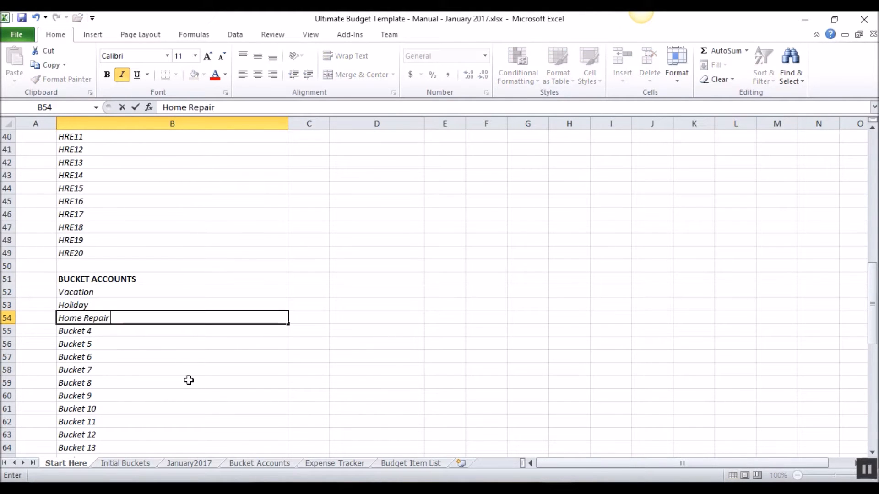
key(Return)
text(Car )
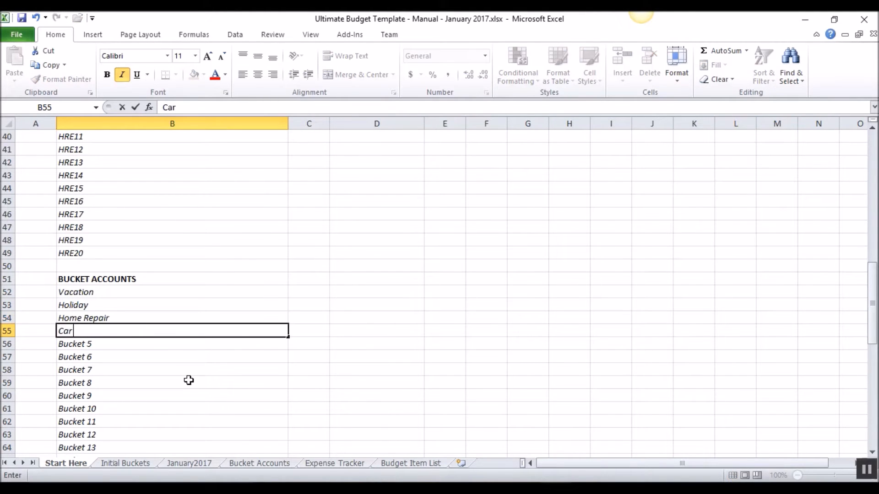
text(Repair)
key(Return)
text(Car Insurance)
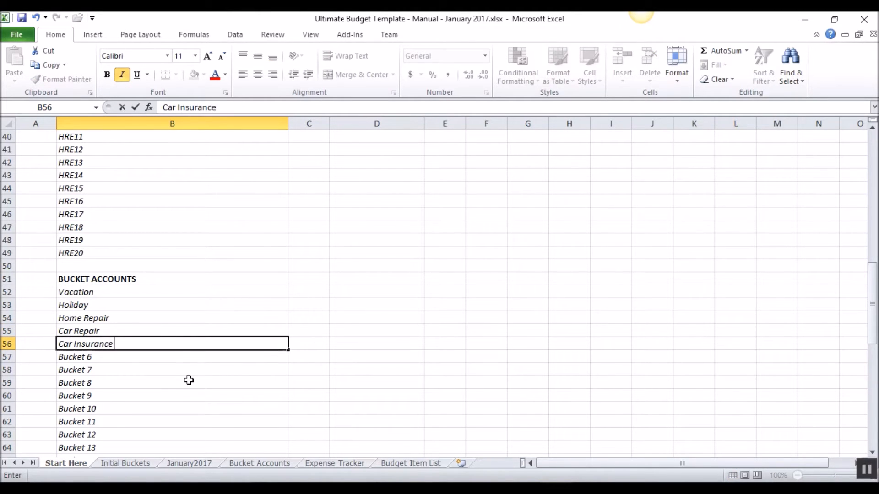
key(Return)
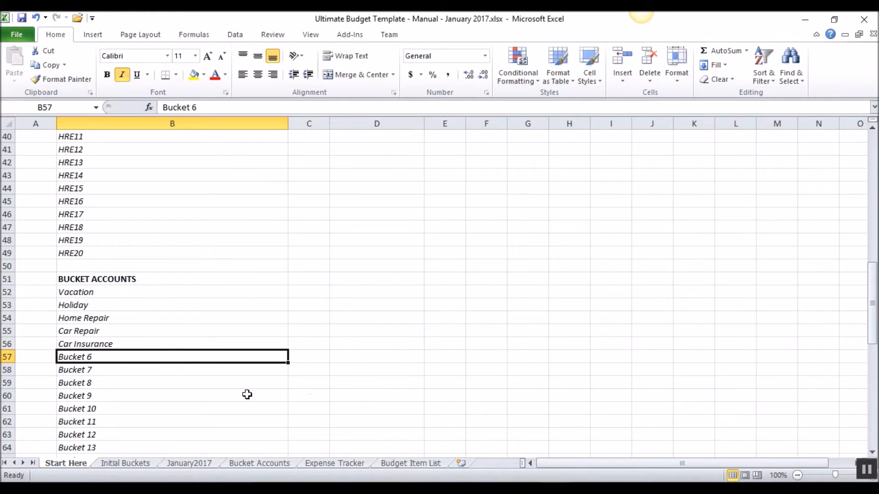
Review the bucket account suggestions from Electricity to Water on the Budget Item List and rename HRE9 on Start Here as Water.
click(403, 464)
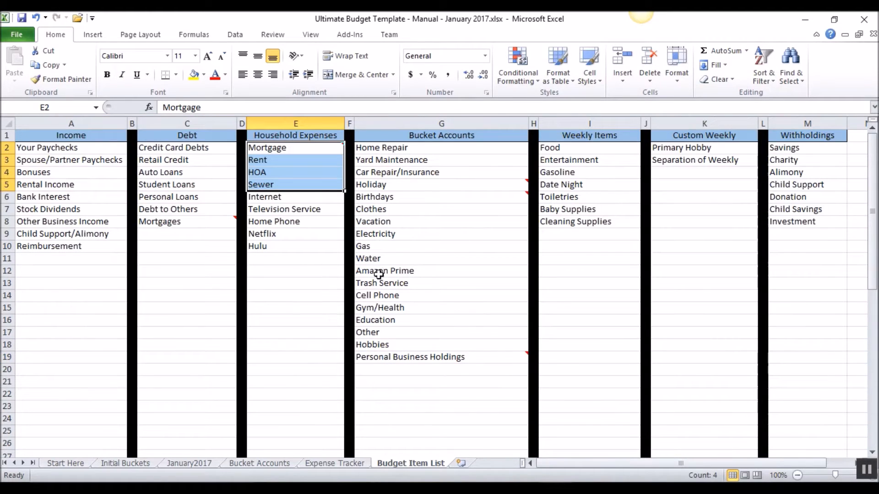
click(374, 235)
key(Down)
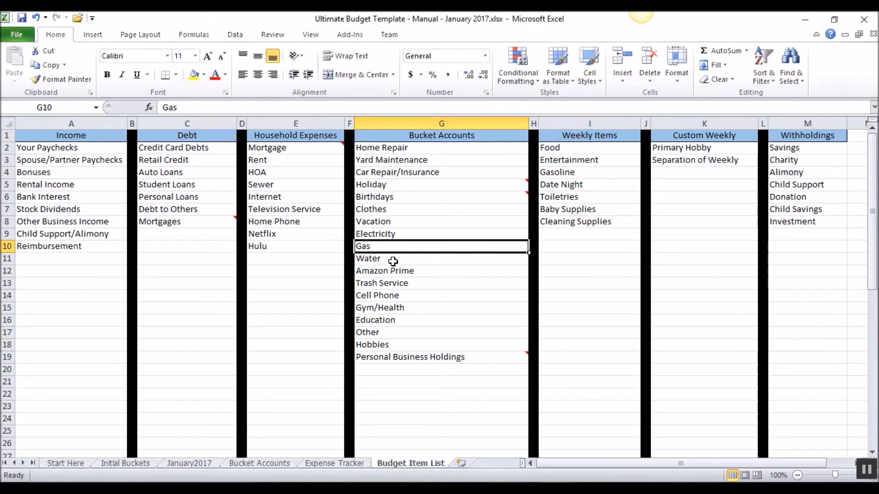
key(Down)
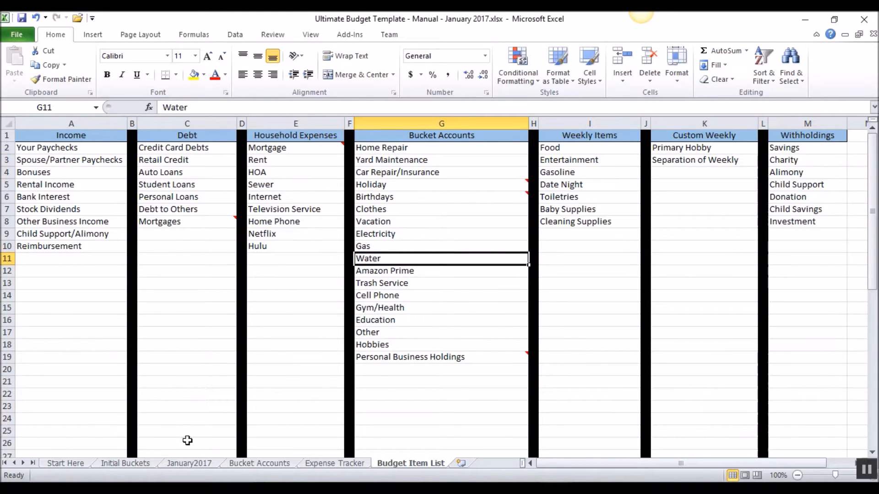
click(81, 463)
scroll(93, 339, up, 1)
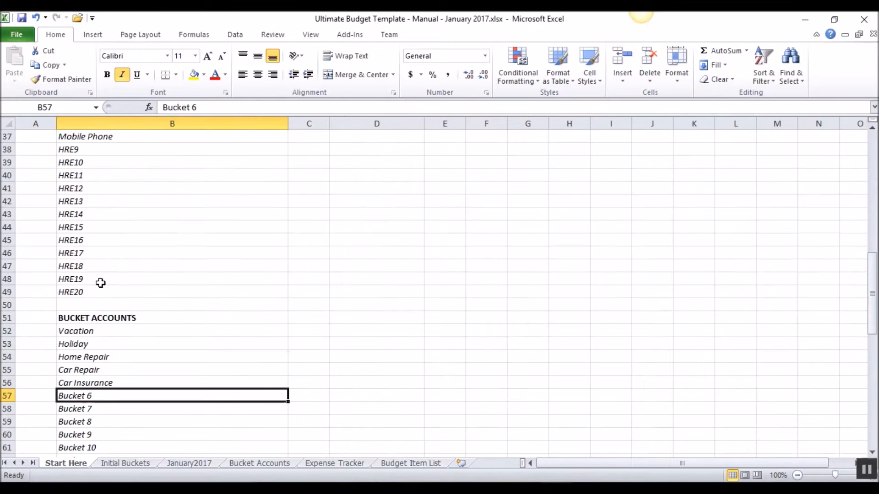
click(77, 152)
text(Water)
key(Return)
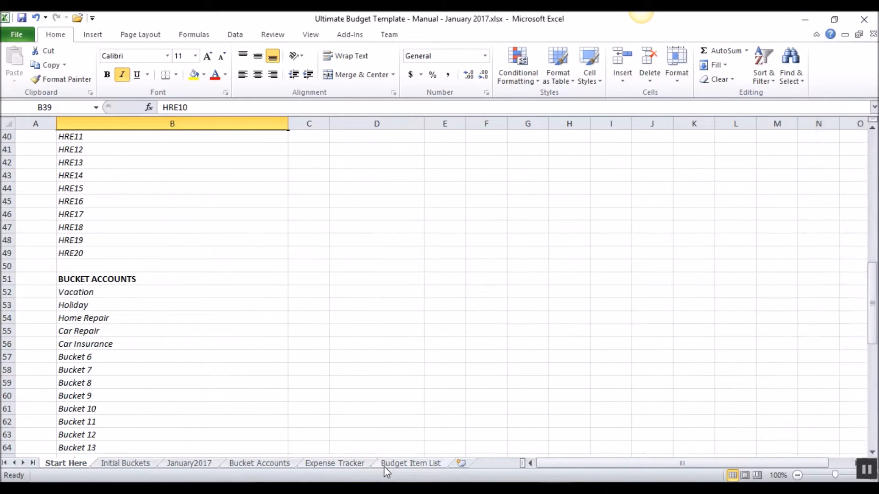
Consult the Budget Item List and rename Bucket 6, 7 and 8 on Start Here as Amazon Prime, Trash and New Cell Phones.
click(410, 463)
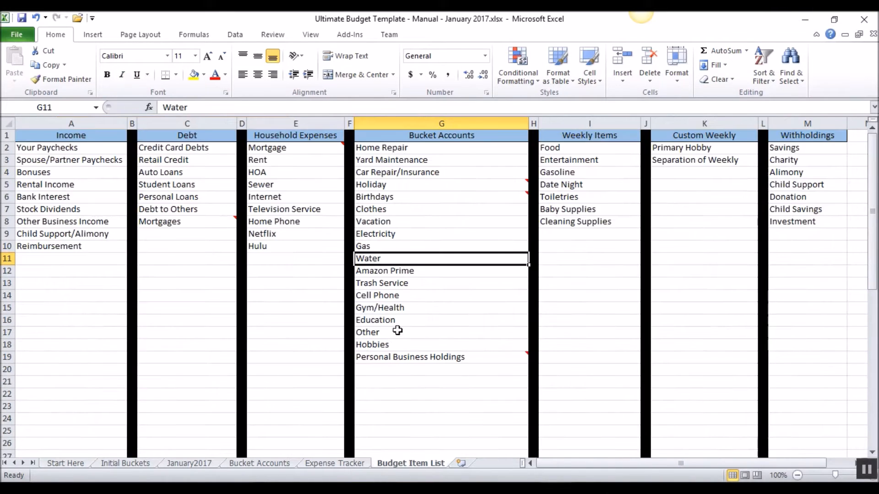
click(388, 271)
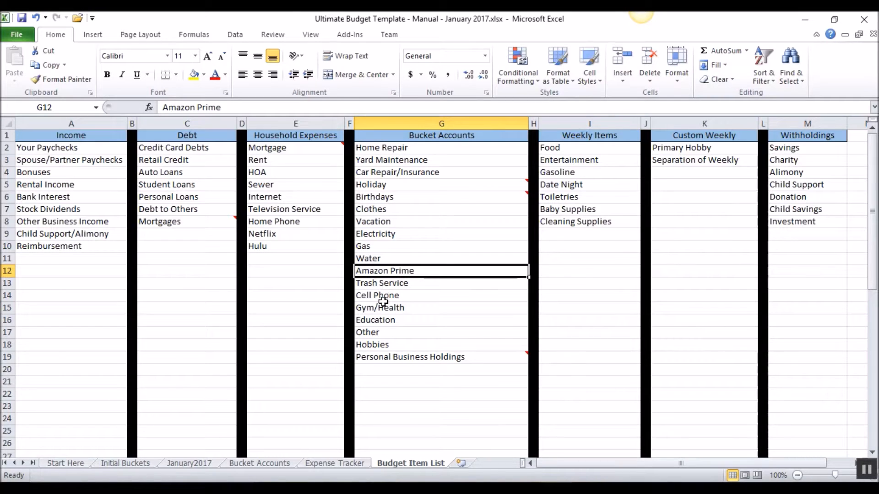
click(67, 463)
click(81, 357)
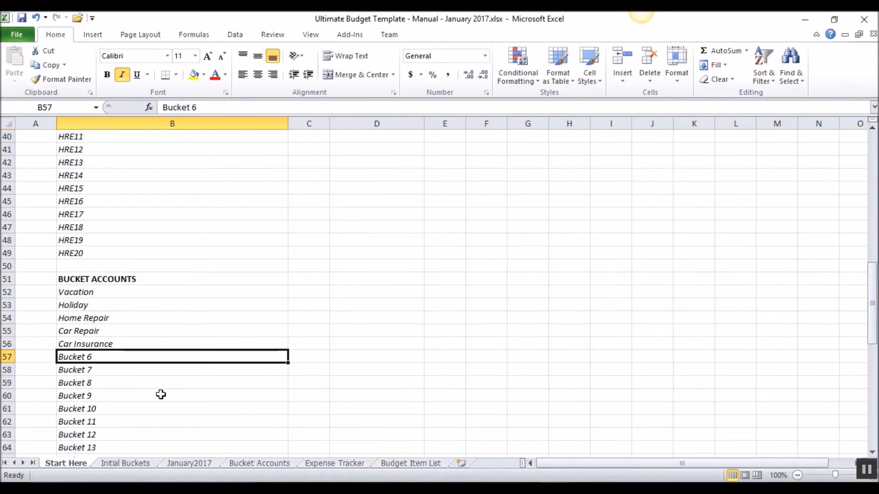
text(Amazon Prime)
key(Return)
text(Trash)
key(Return)
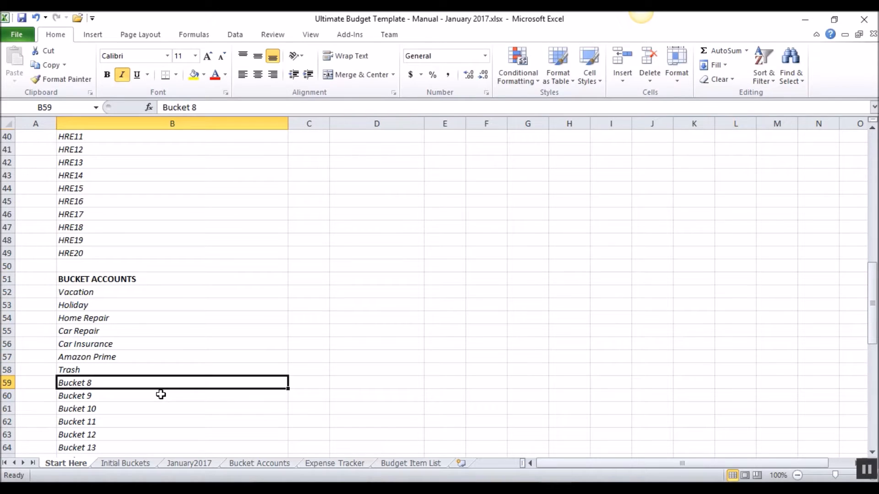
text(New Cell Phones)
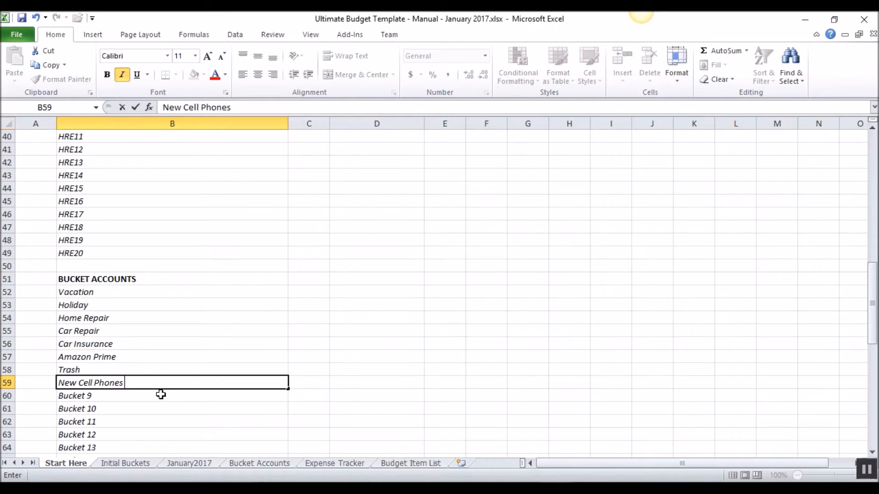
Check the Budget Item List again and rename Bucket 9 and Bucket 10 on Start Here as Health and Education.
click(410, 464)
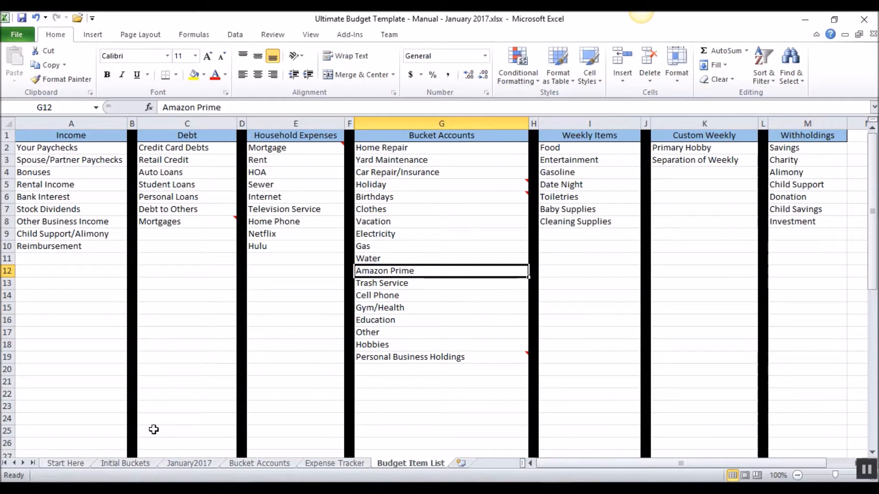
click(62, 463)
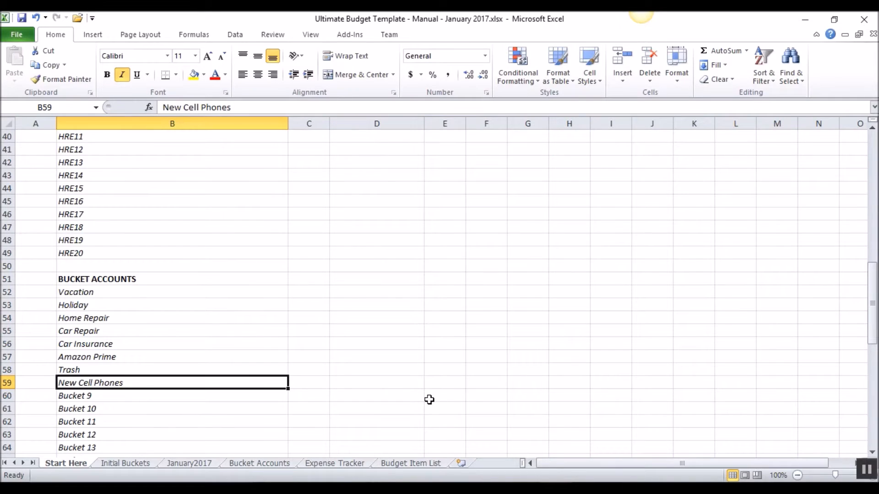
key(Down)
text(Health)
key(Return)
text(Education)
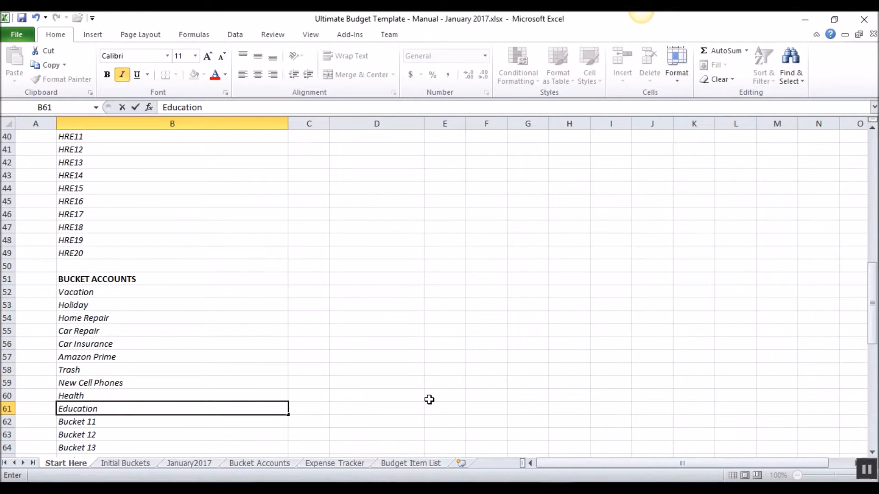
key(Return)
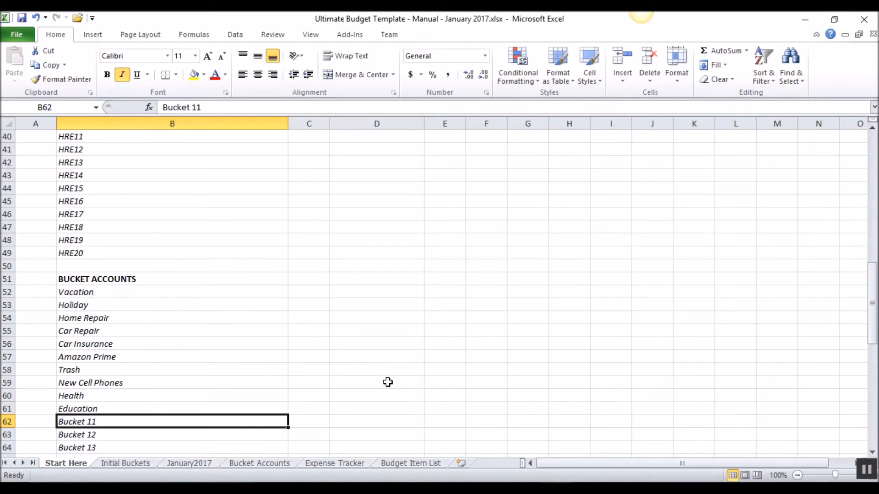
Rename Bucket 20, the last of the bucket accounts on Start Here, as SECRET.
scroll(386, 383, down, 1)
scroll(237, 390, down, 1)
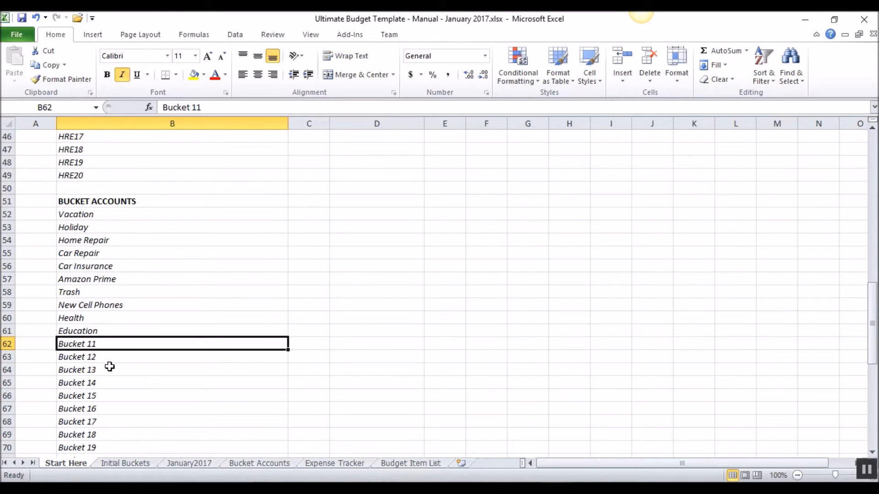
scroll(107, 368, down, 1)
click(80, 417)
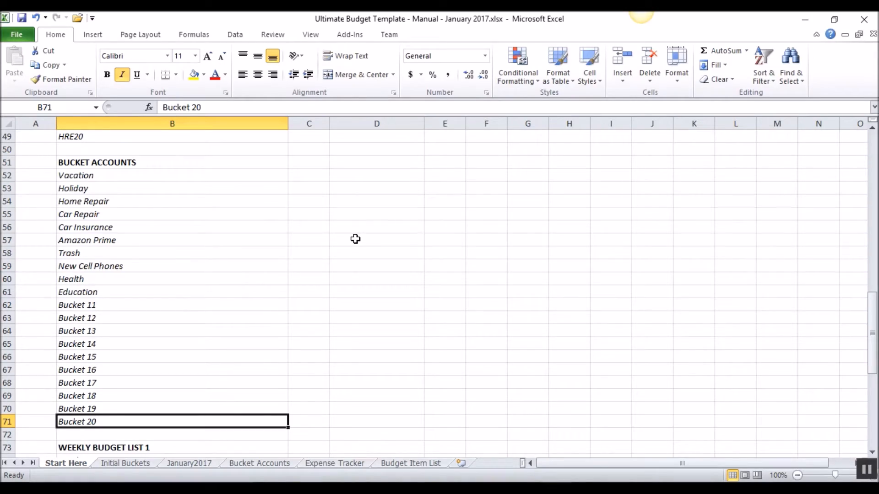
text(SECRET)
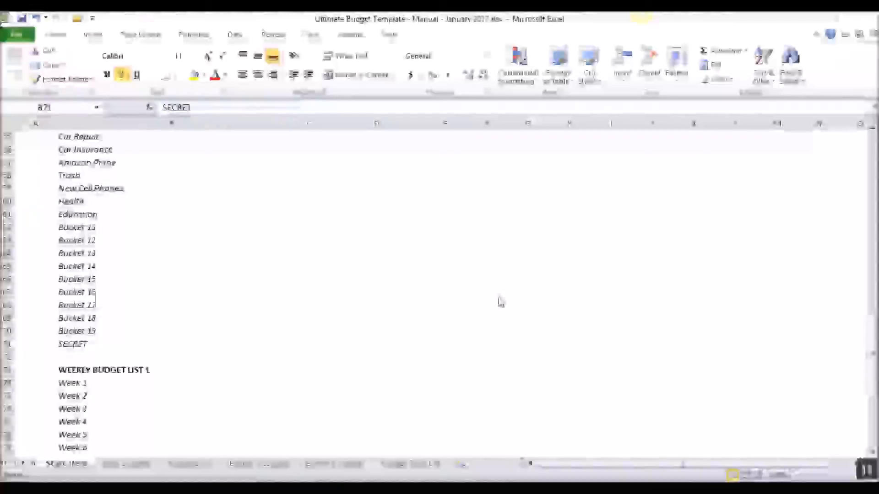
Rename Bucket 11 in the bucket accounts on Start Here as Car Gas.
click(81, 227)
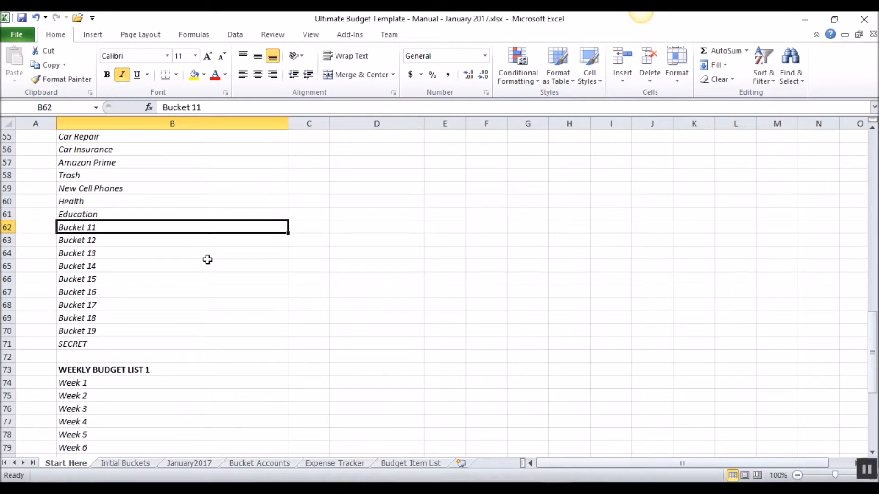
text(Car Gas)
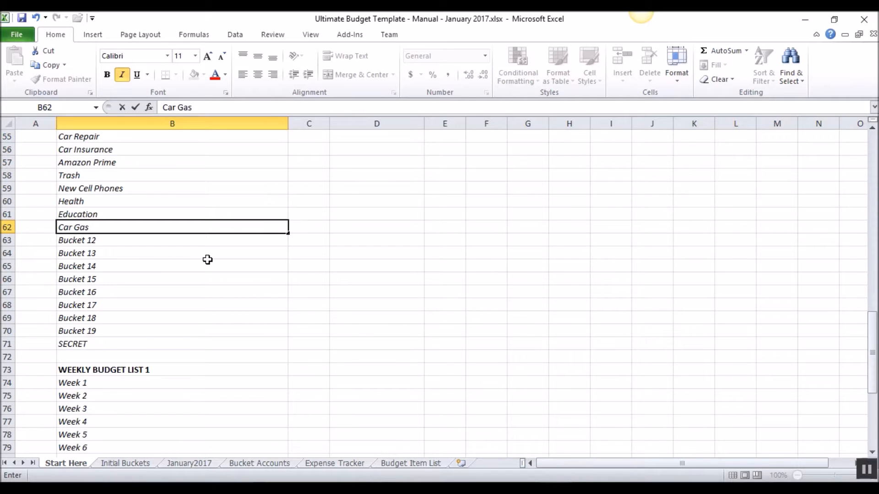
key(Return)
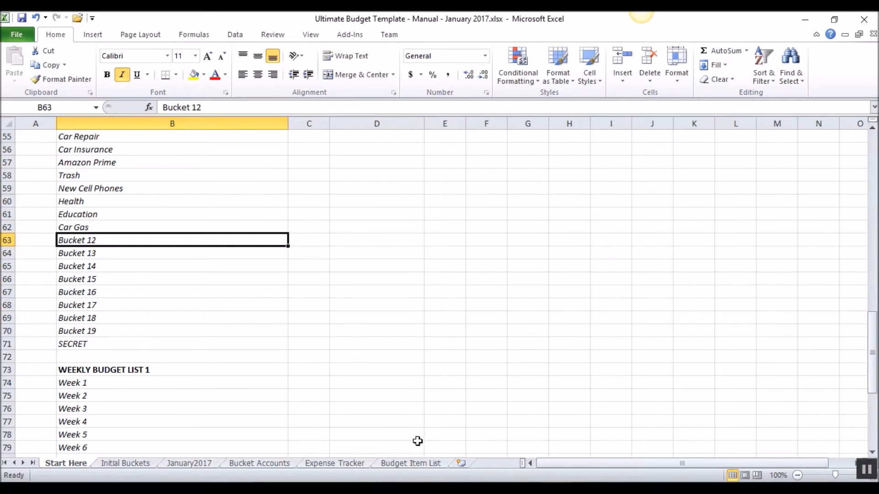
Consult the Budget Item List sheet for further ideas and rename Bucket 12 on Start Here as Clothes.
click(422, 464)
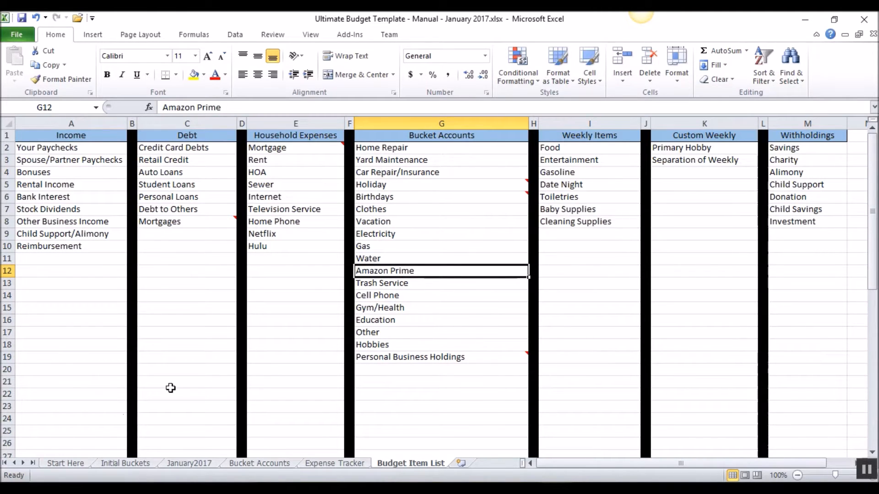
click(65, 464)
text(C)
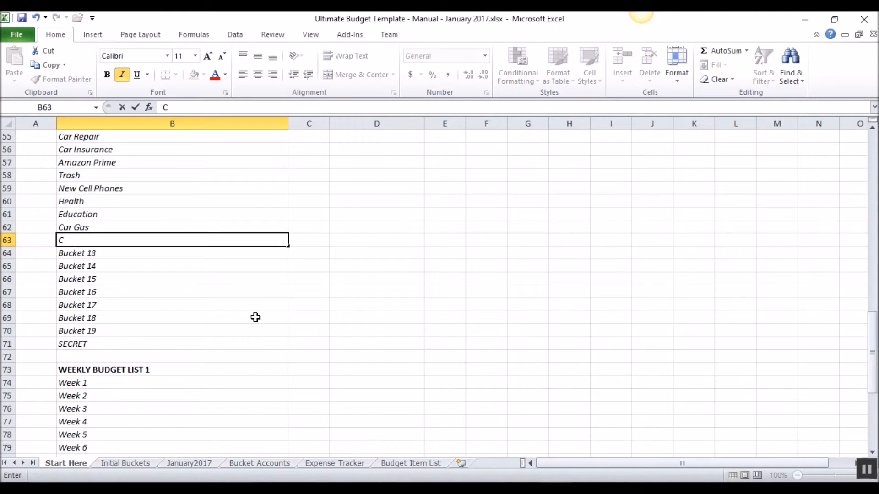
text(lothesw)
key(BackSpace)
key(Return)
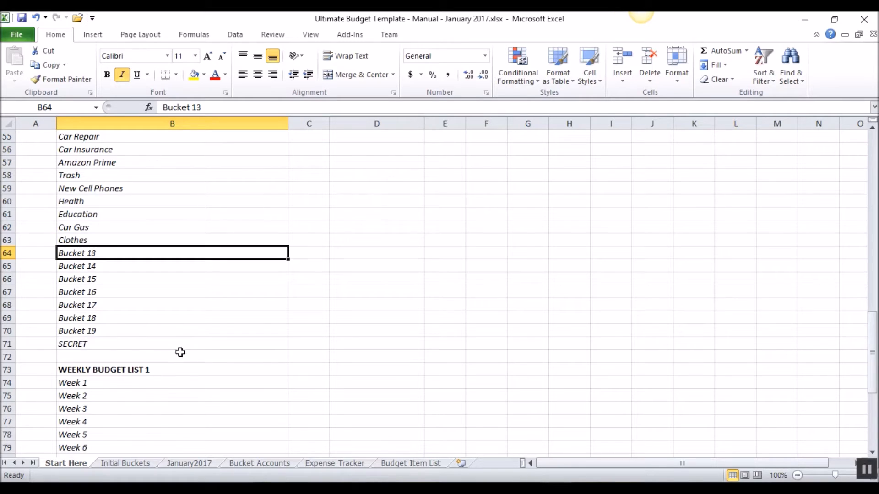
Review the household expenses and bucket accounts on Start Here, then examine the entries of Weekly Budget List 1 and Weekly Budget List 2.
scroll(159, 394, down, 1)
scroll(144, 329, up, 1)
scroll(143, 298, up, 2)
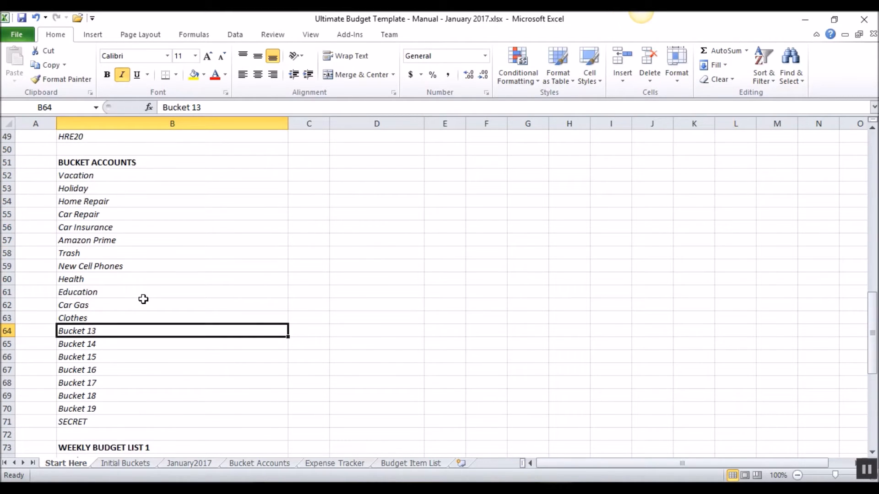
scroll(146, 292, up, 1)
scroll(147, 292, up, 5)
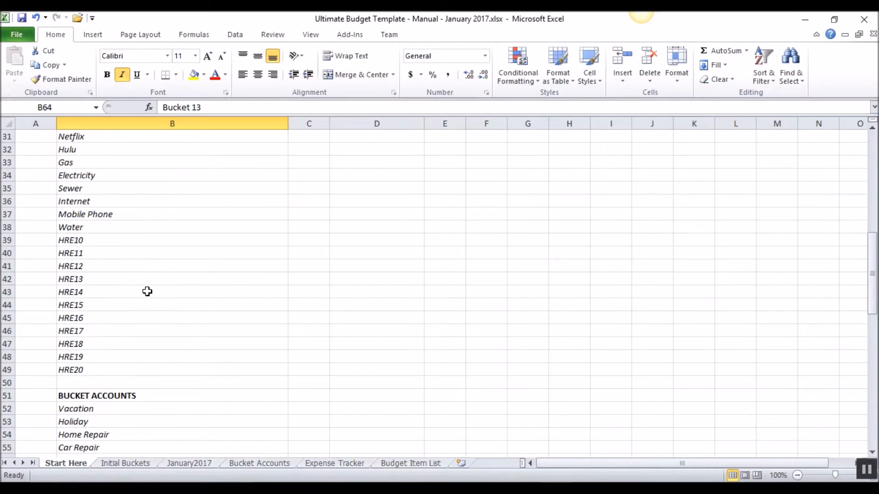
scroll(147, 291, down, 9)
scroll(147, 293, down, 2)
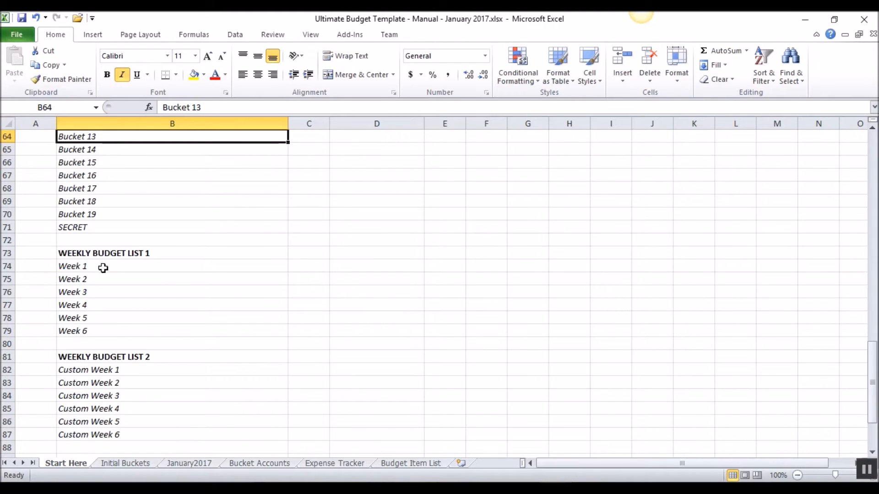
scroll(85, 340, down, 1)
drag(111, 321, 103, 388)
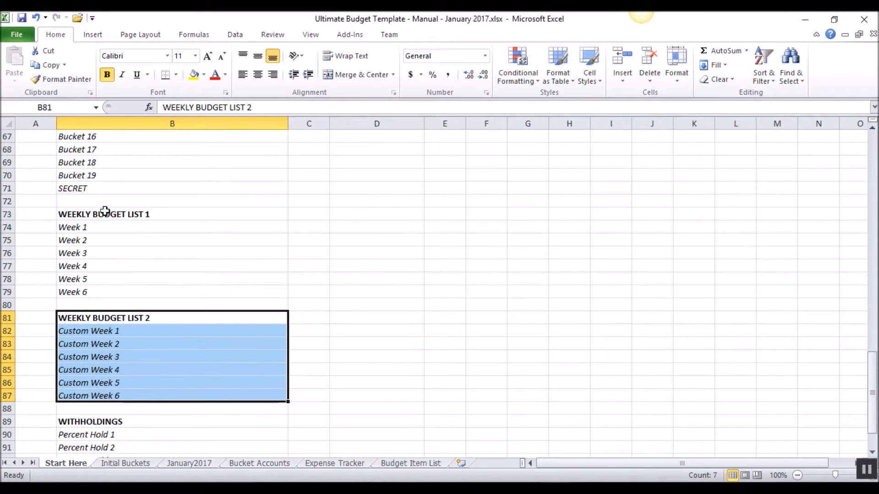
drag(106, 213, 88, 292)
drag(80, 226, 76, 291)
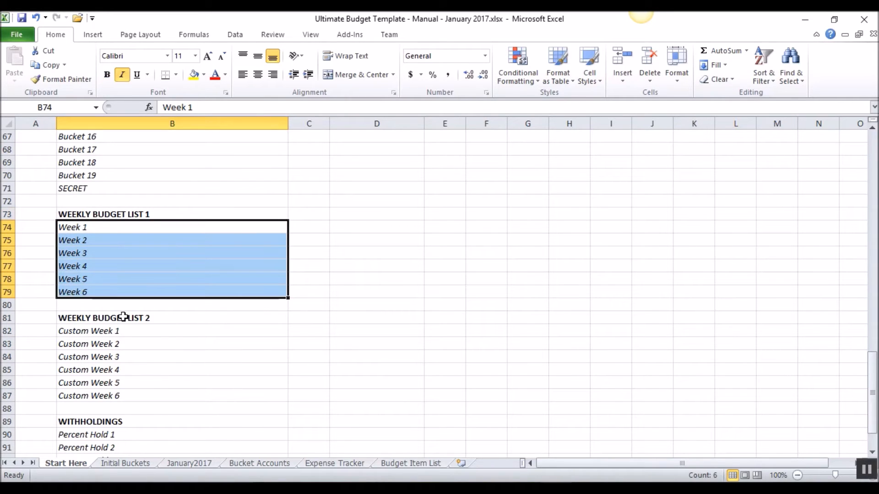
click(88, 292)
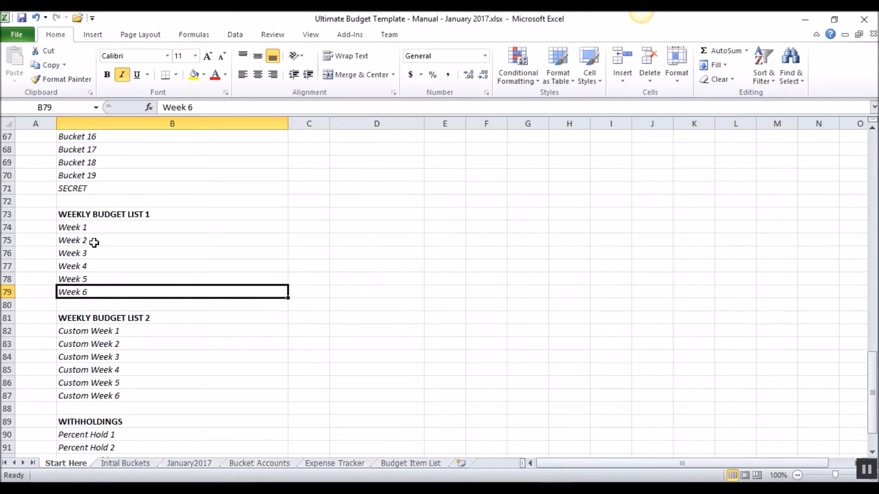
Rename Percent Hold 1 and Percent Hold 2 in the Withholdings section as Tithing and Savings.
scroll(131, 270, down, 1)
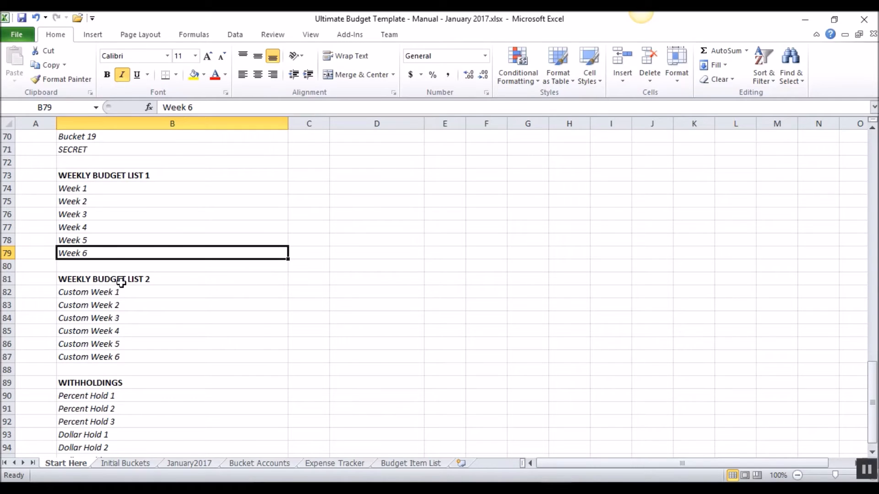
scroll(120, 236, down, 1)
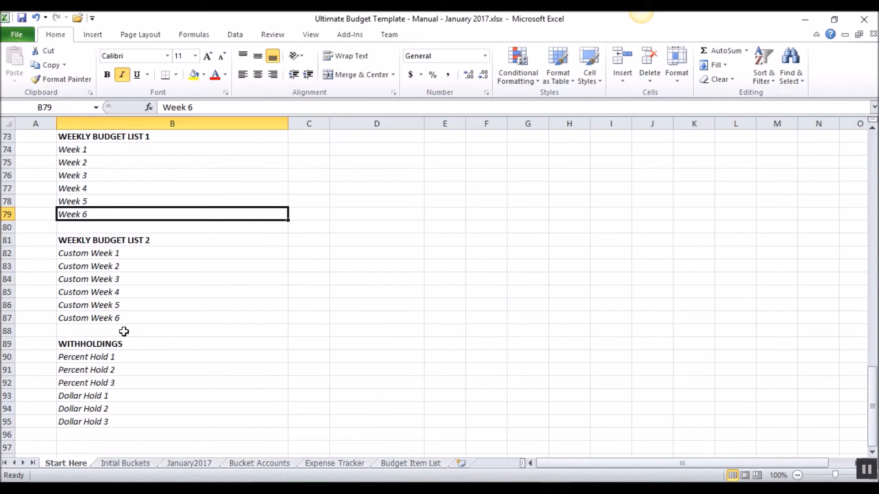
click(78, 358)
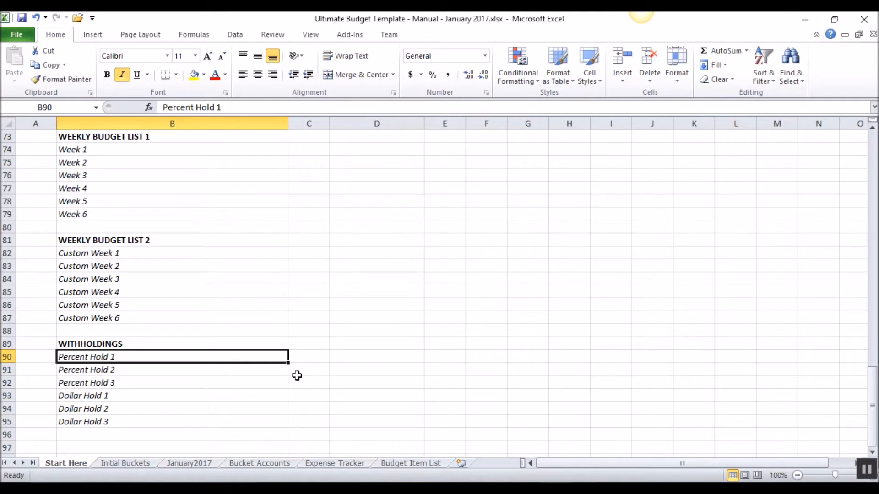
text(Tithing)
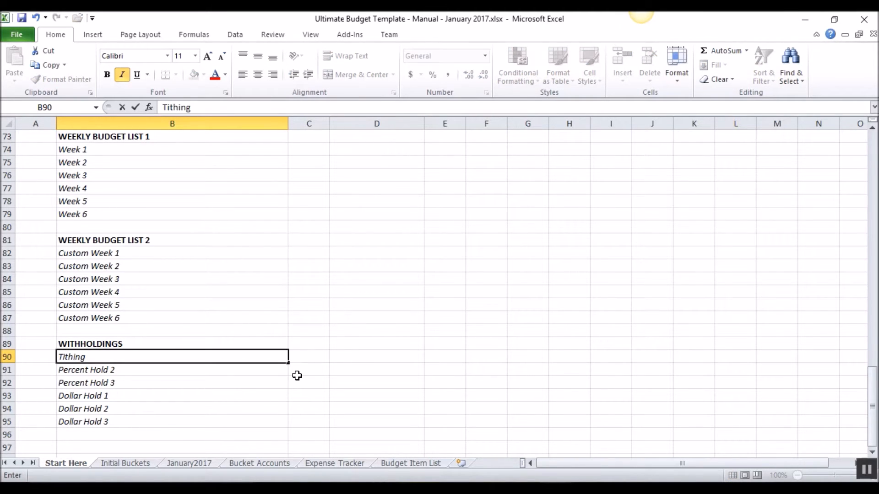
key(Return)
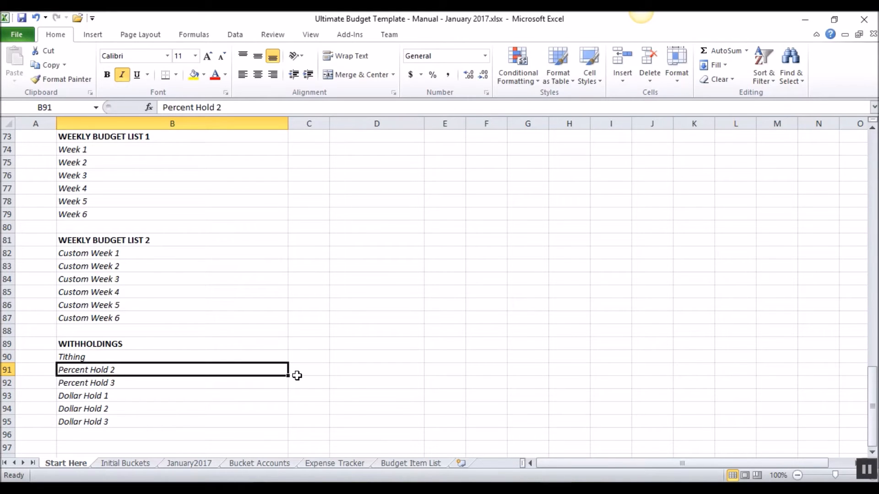
text(Savings)
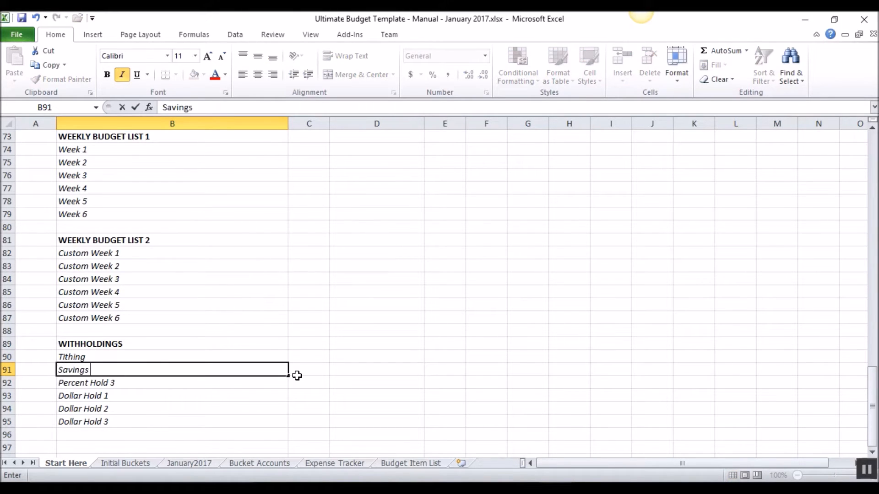
key(Return)
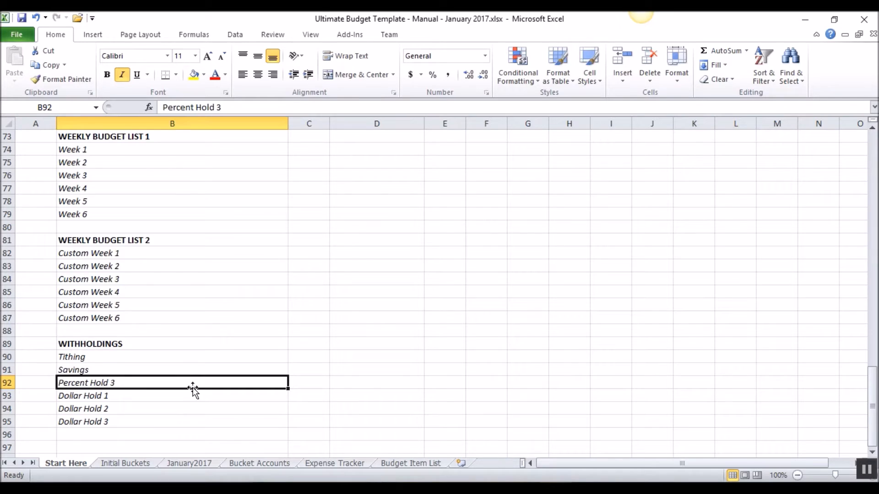
Rename HRE10 in the household related expenses on Start Here as Health Insurance Etc.
scroll(183, 369, up, 8)
scroll(182, 369, up, 7)
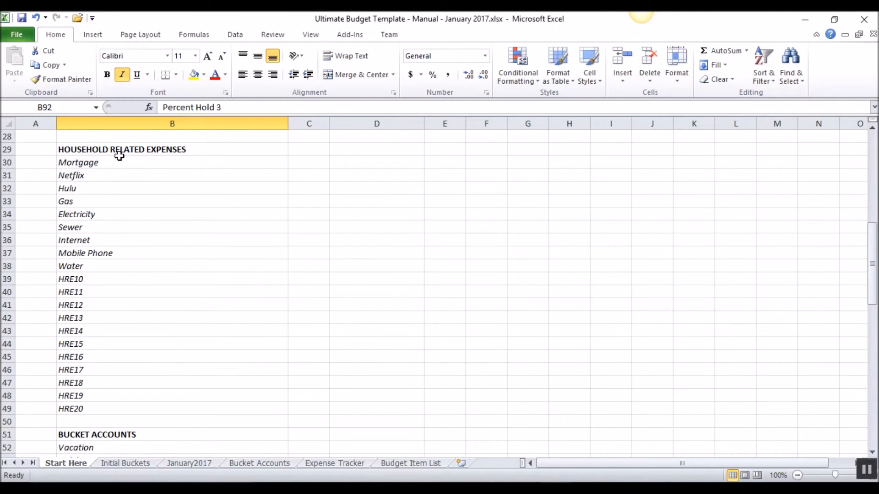
click(78, 280)
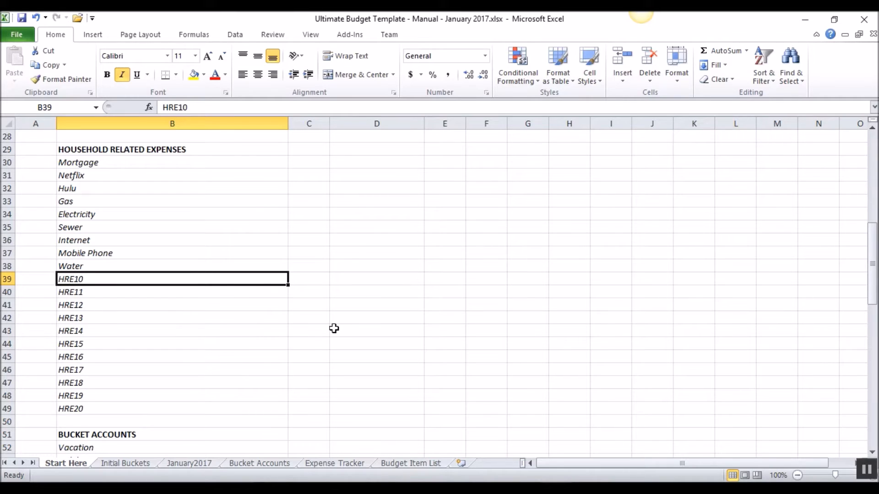
scroll(332, 328, down, 4)
scroll(188, 345, up, 2)
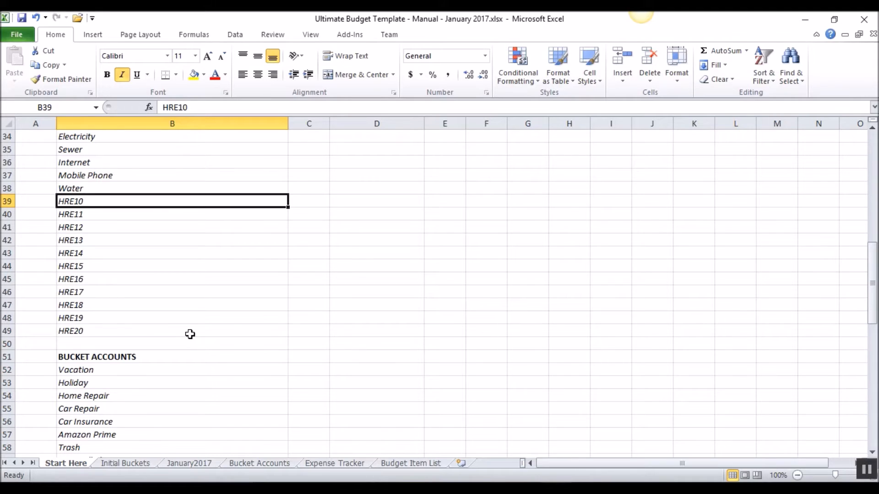
text(I)
key(BackSpace)
key(BackSpace)
text(Health In)
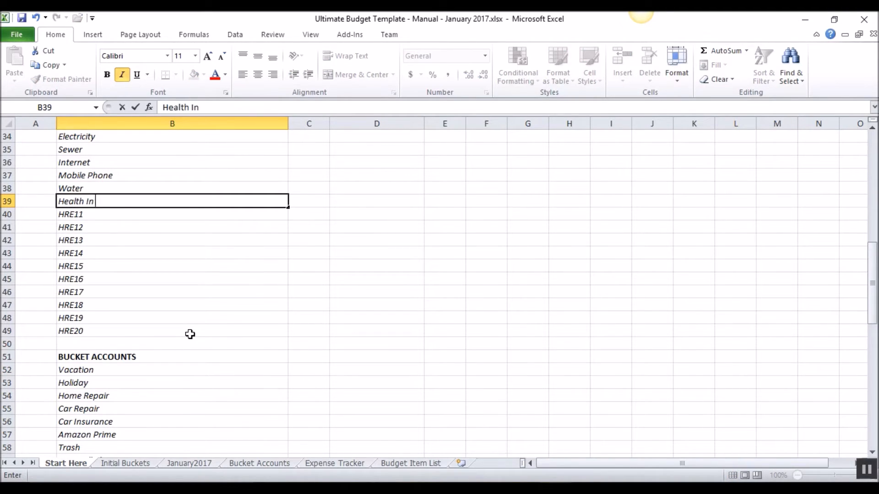
text(surance Etc.)
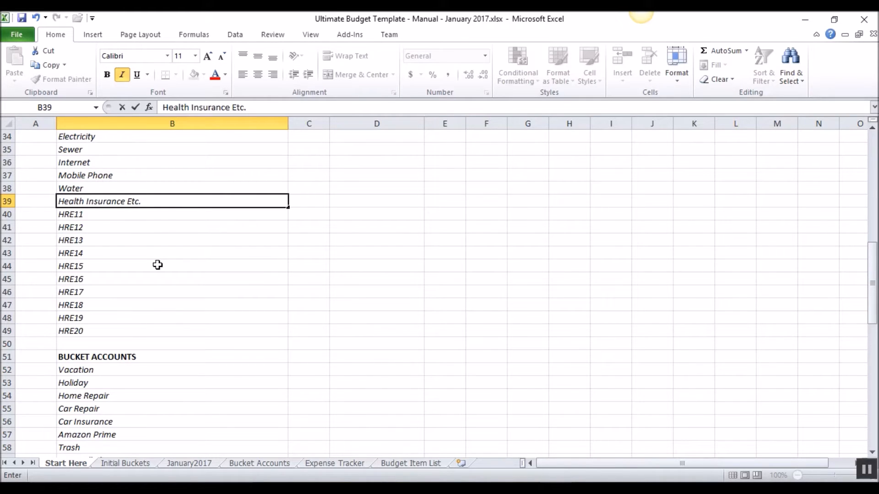
Rename Bucket 13 in the bucket accounts on Start Here as Medical.
scroll(157, 265, down, 2)
scroll(130, 320, down, 2)
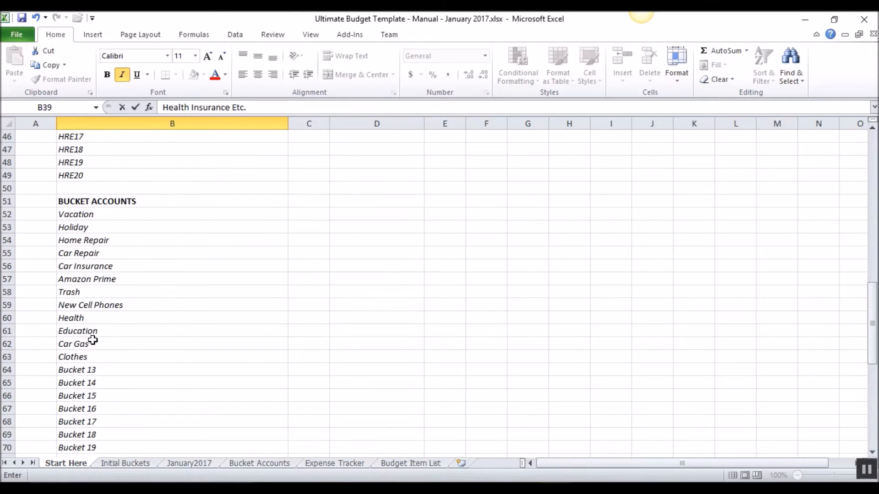
click(87, 370)
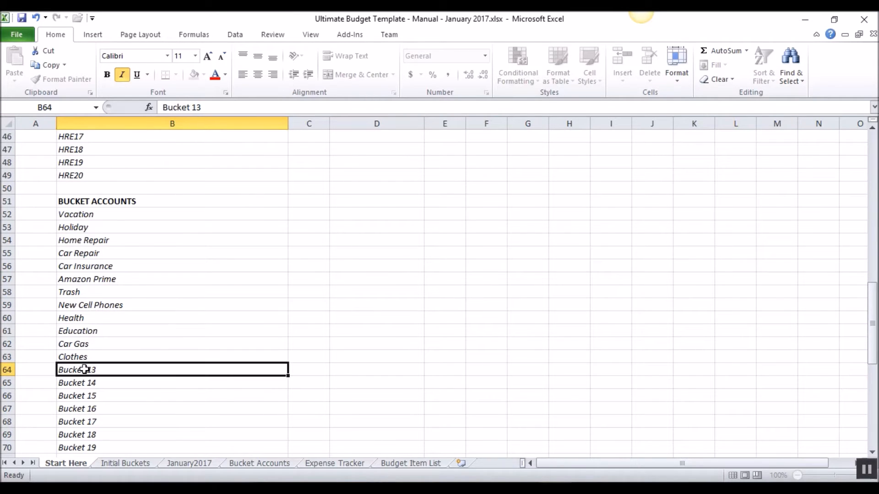
text(Health)
key(BackSpace)
key(BackSpace)
key(BackSpace)
key(BackSpace)
key(BackSpace)
key(BackSpace)
text(Medical)
click(226, 385)
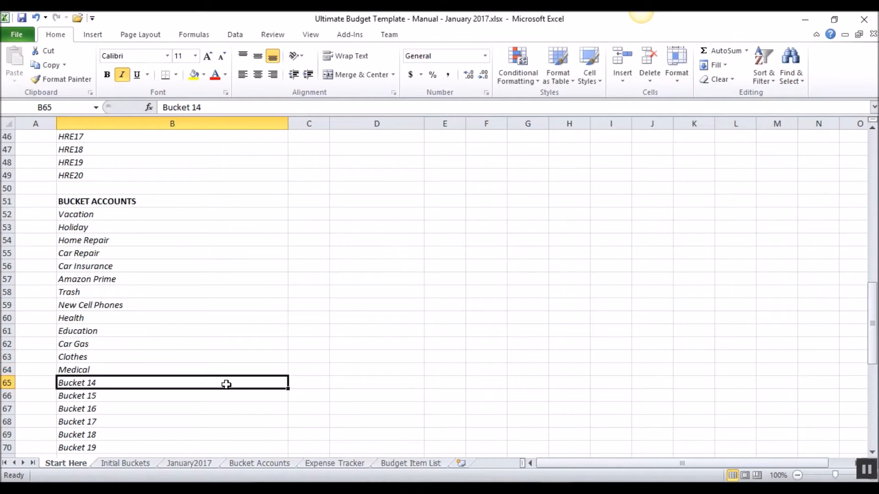
Look over the Start Here lists once more and go to the Starting Checking Account Balance label on the Initial Buckets sheet.
scroll(206, 348, down, 1)
click(76, 331)
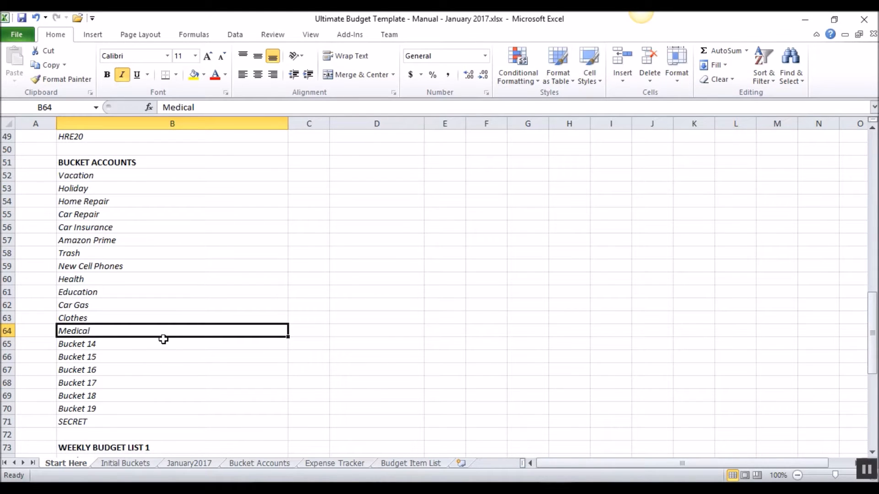
scroll(179, 369, up, 1)
scroll(179, 369, down, 10)
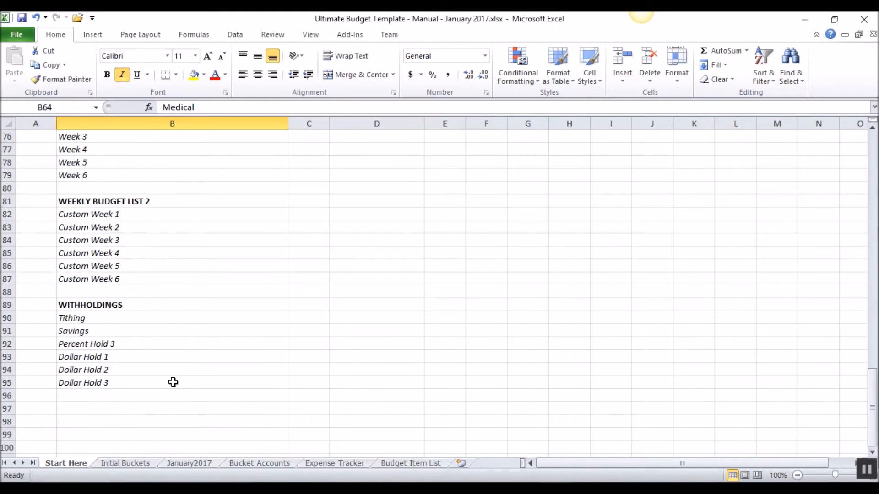
scroll(181, 383, up, 15)
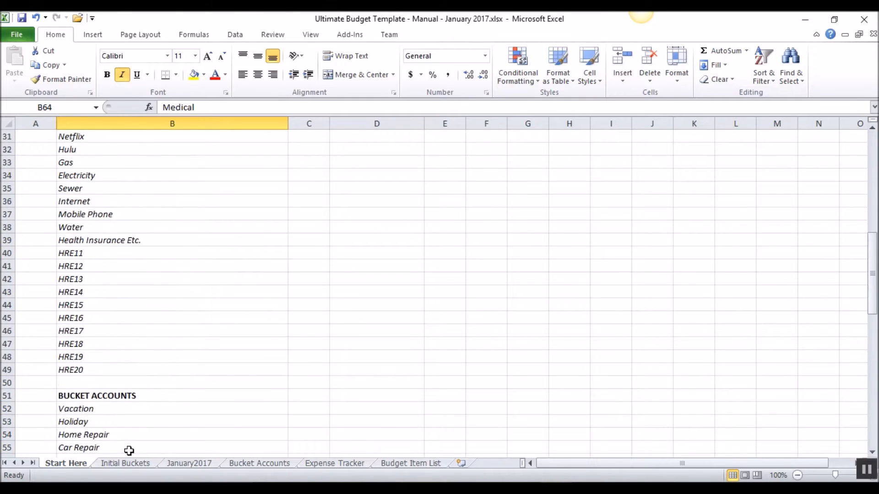
click(121, 464)
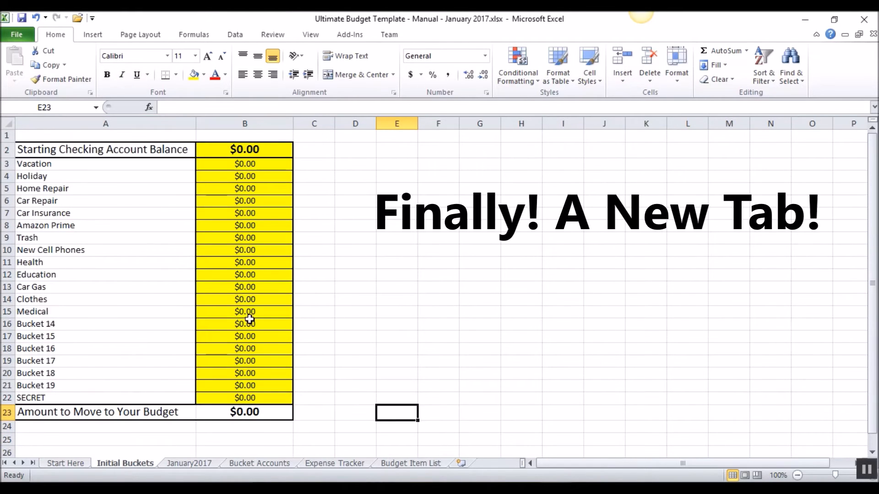
click(35, 153)
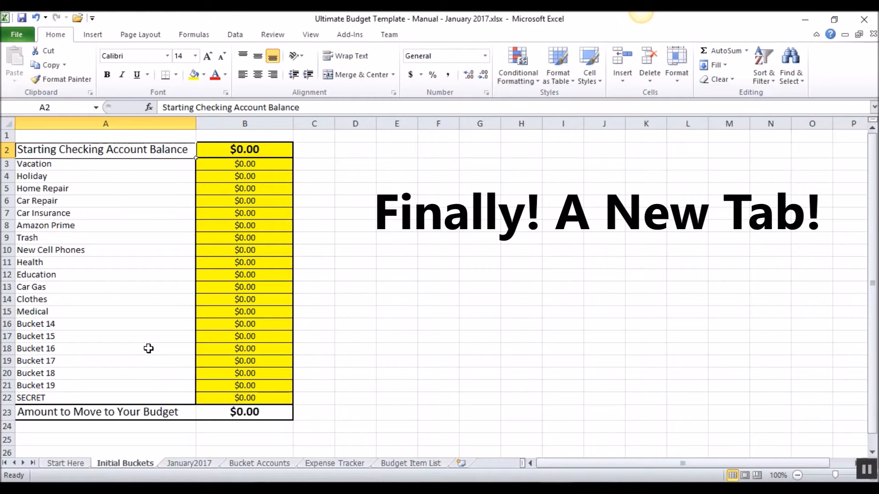
Look over the starting checking balance, the bucket names and balances, and the Amount to Move to Your Budget row on Initial Buckets.
click(247, 147)
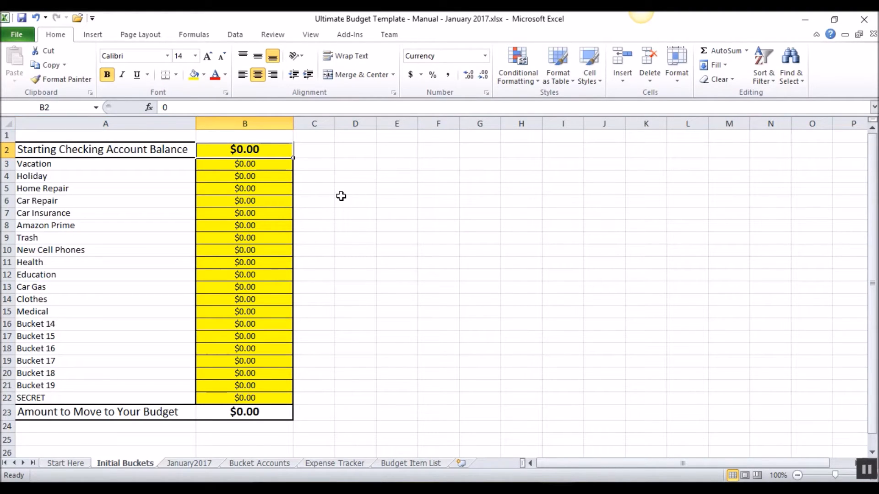
drag(48, 164, 40, 312)
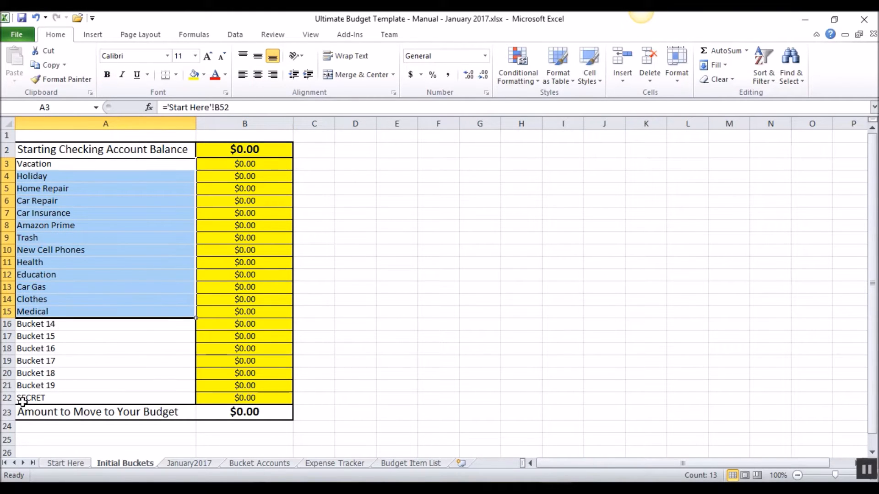
click(246, 154)
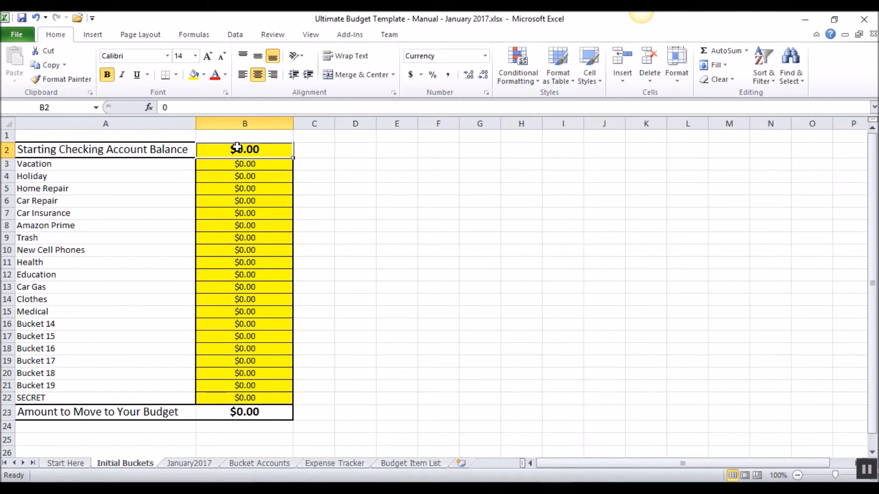
click(243, 165)
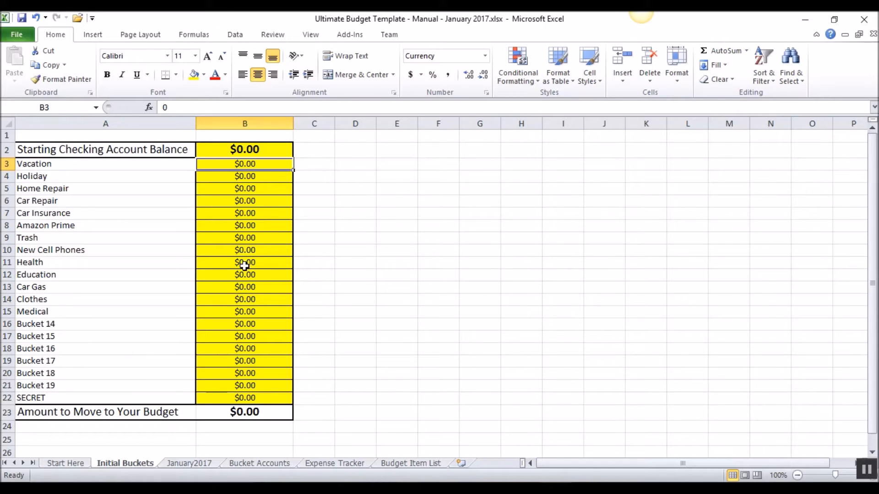
drag(33, 410, 220, 413)
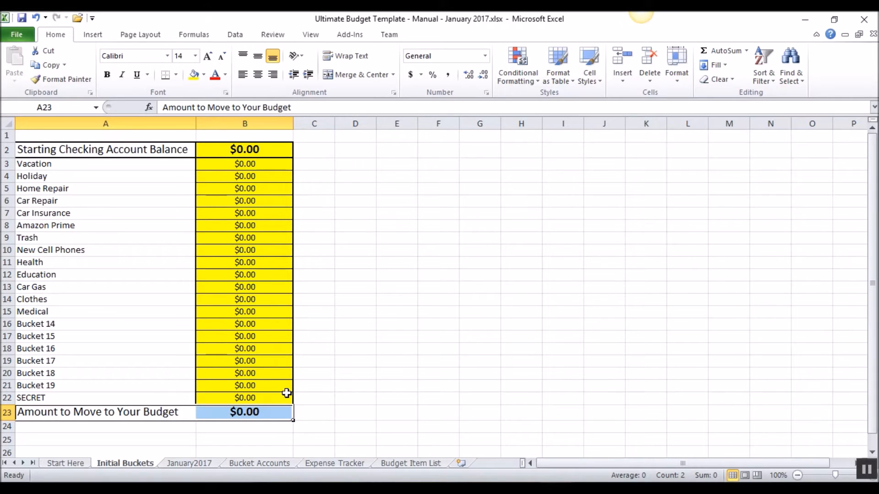
Check the linked income names in the Income section of the January2017 sheet, leaving the section collapsed.
click(188, 463)
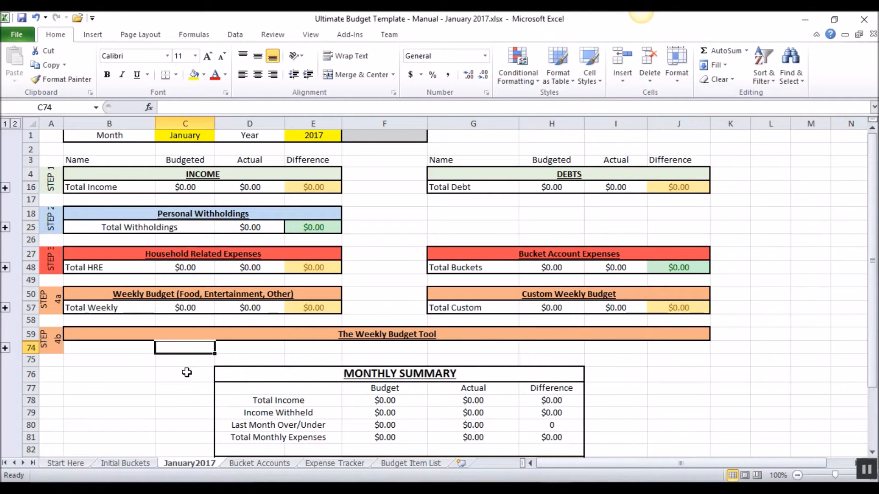
click(5, 188)
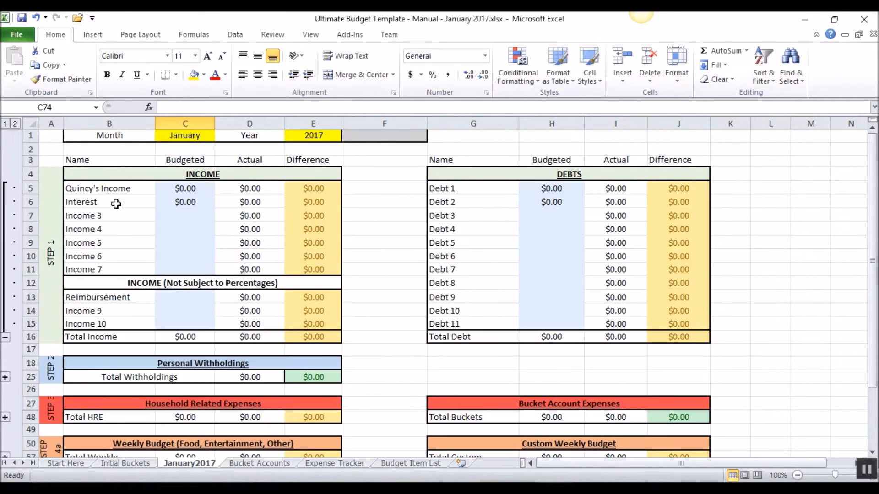
drag(104, 189, 104, 201)
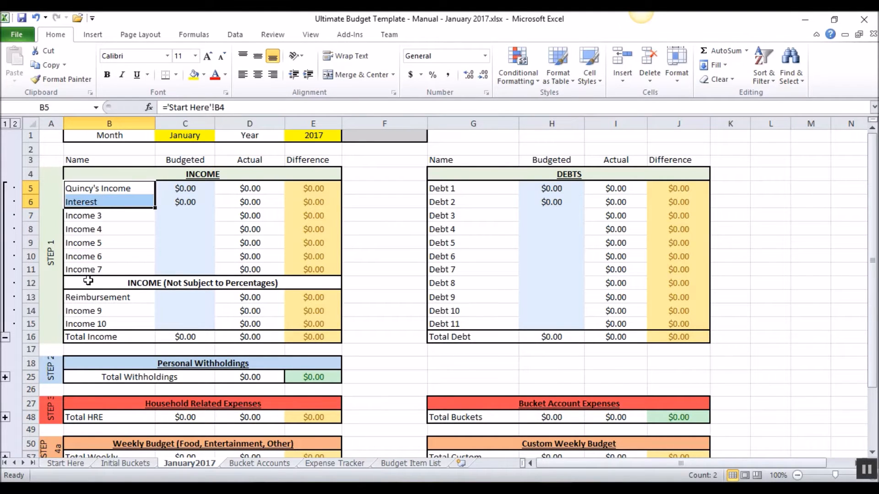
click(93, 298)
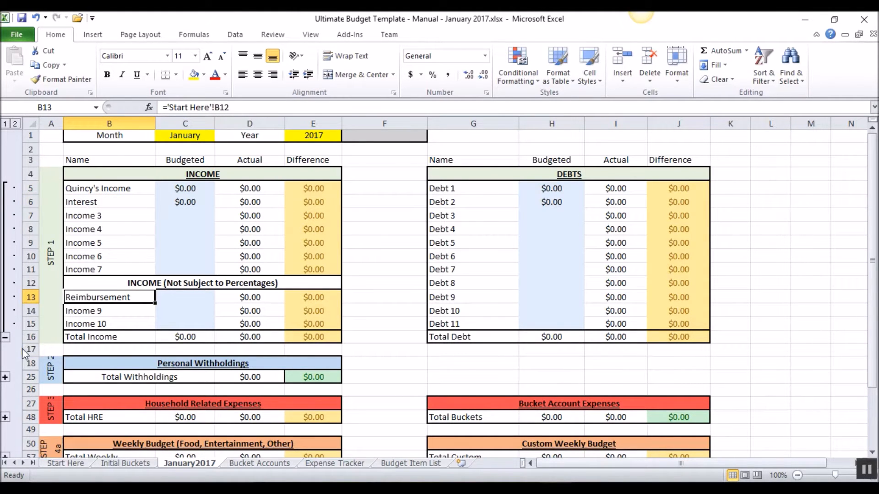
click(5, 337)
Check the Tithing and Savings names in the Personal Withholdings section, leaving the section collapsed.
click(5, 228)
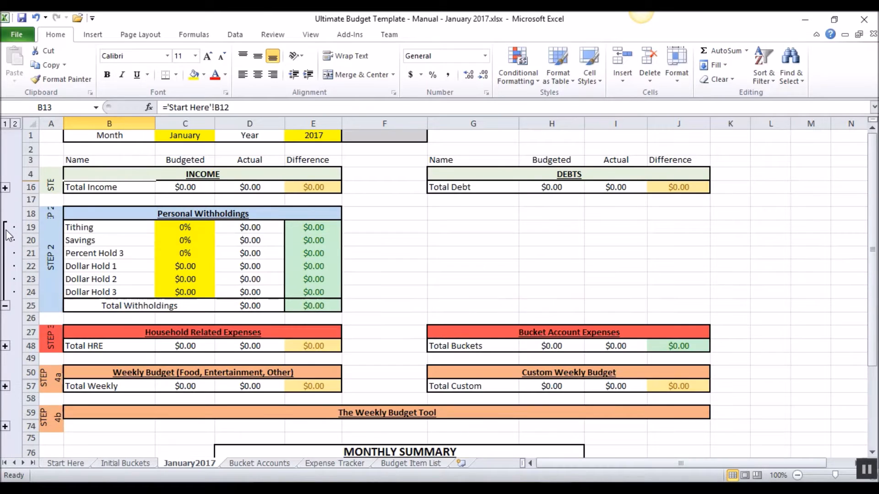
click(77, 228)
click(80, 238)
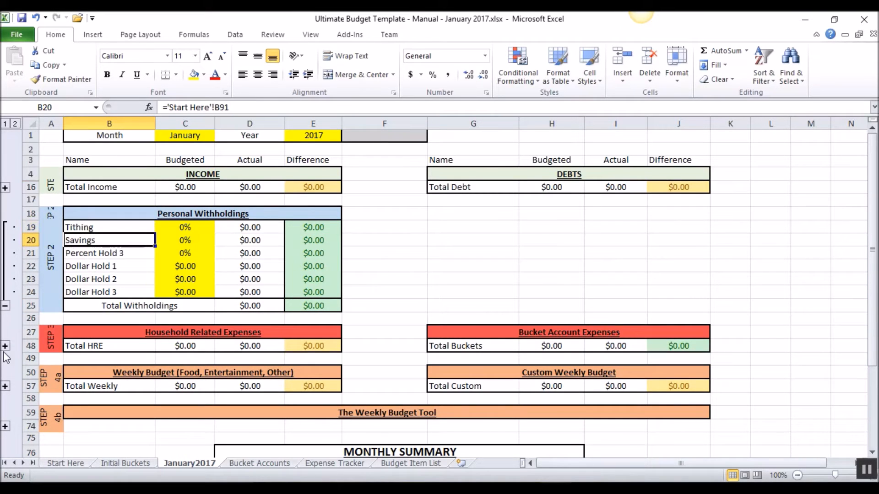
click(5, 306)
Check the January 2017 dates in the system calendar and return to the January2017 sheet.
scroll(84, 290, down, 1)
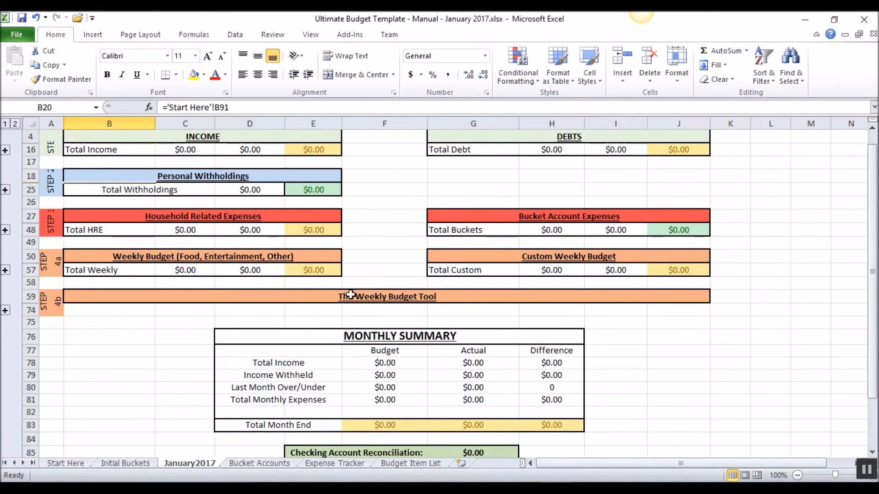
click(833, 490)
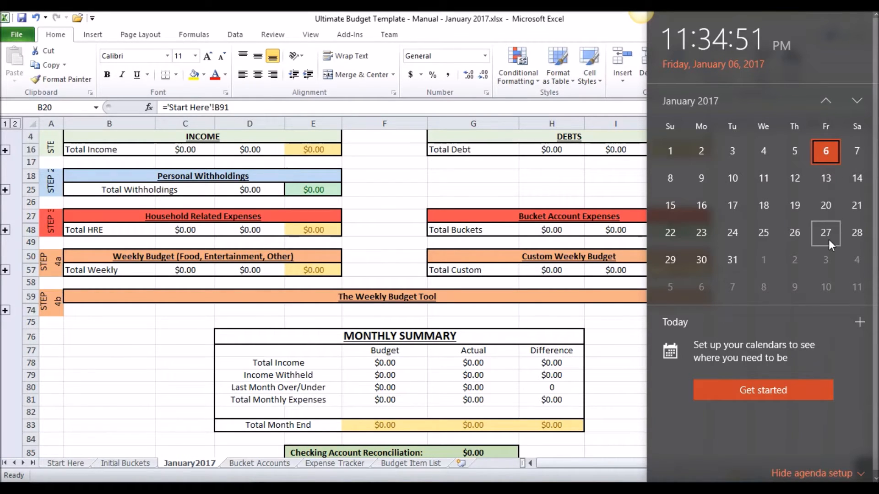
click(79, 335)
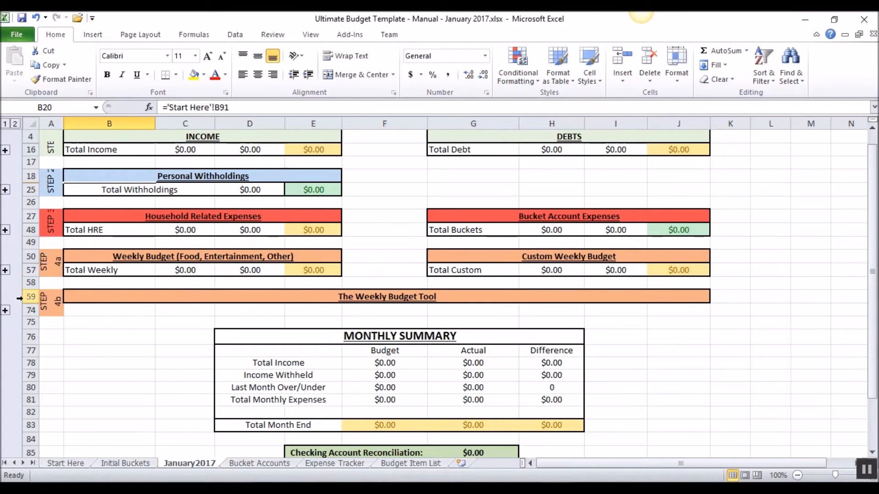
Expand The Weekly Budget Tool section and go to the Days in Week 1 value of Weekly Budget Tool 1.
scroll(6, 316, down, 2)
drag(101, 274, 137, 274)
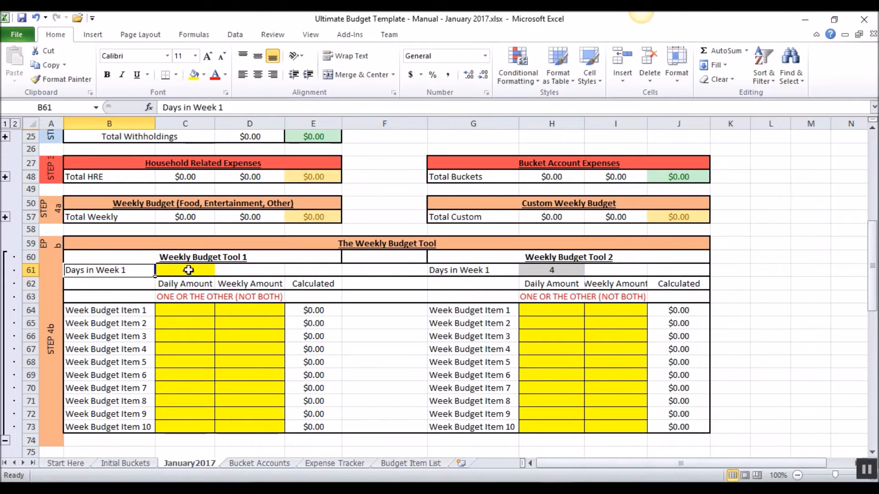
click(163, 271)
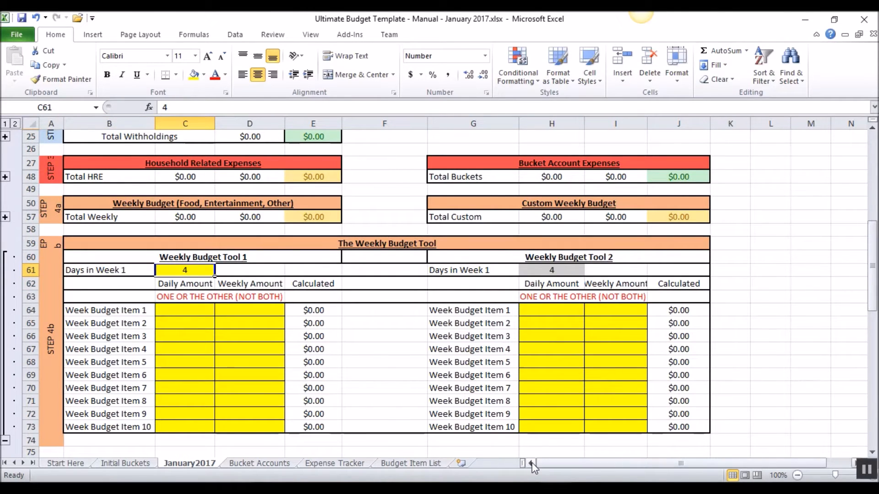
click(98, 271)
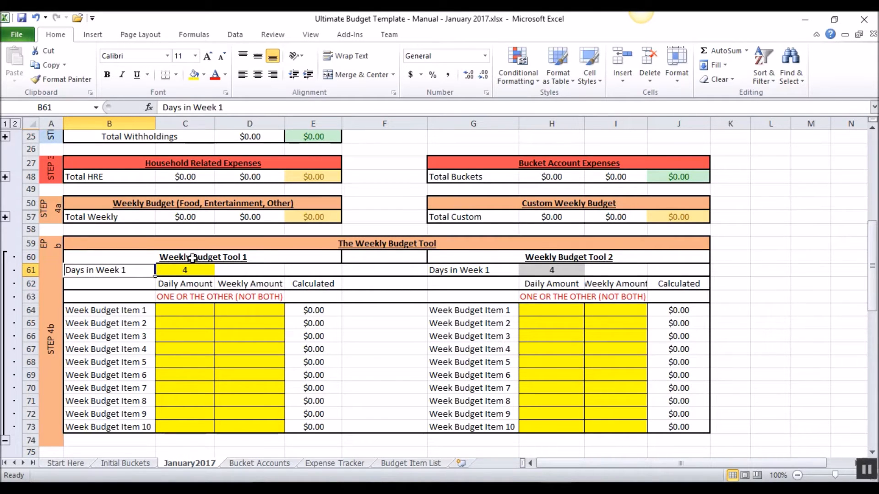
click(183, 271)
scroll(250, 293, up, 1)
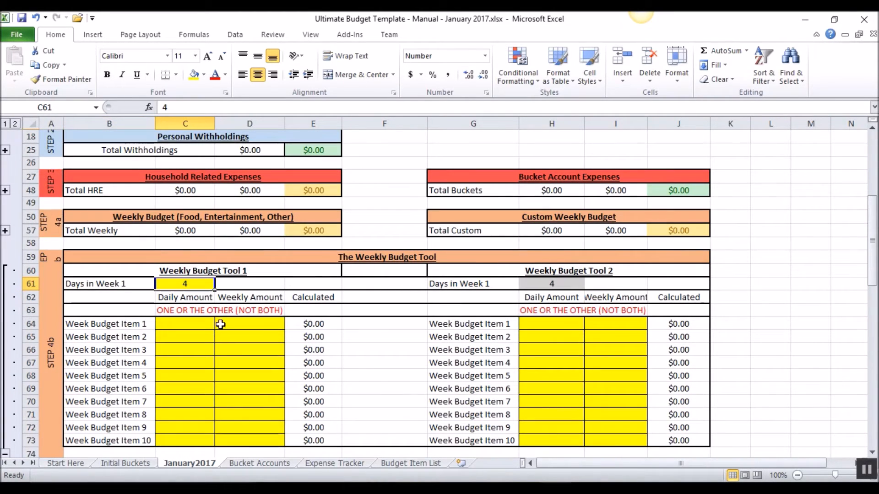
Rename Week Budget Item 1 and Week Budget Item 2 in Weekly Budget Tool 1 as Food and Entertainment.
click(104, 324)
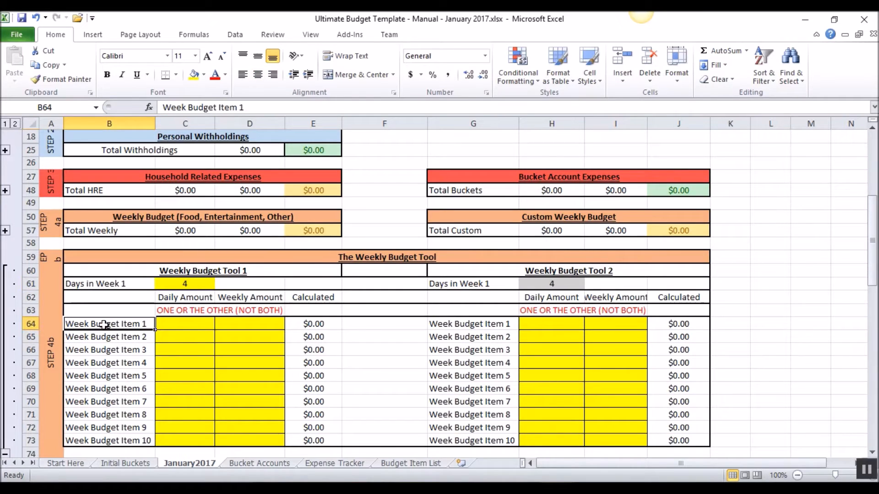
click(128, 337)
click(129, 350)
click(127, 365)
click(132, 325)
text(Food)
key(Return)
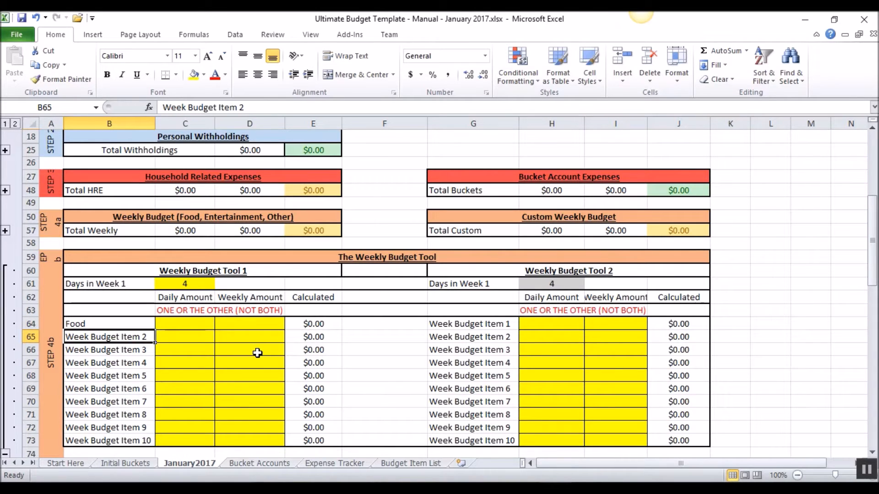
text(Entertainment)
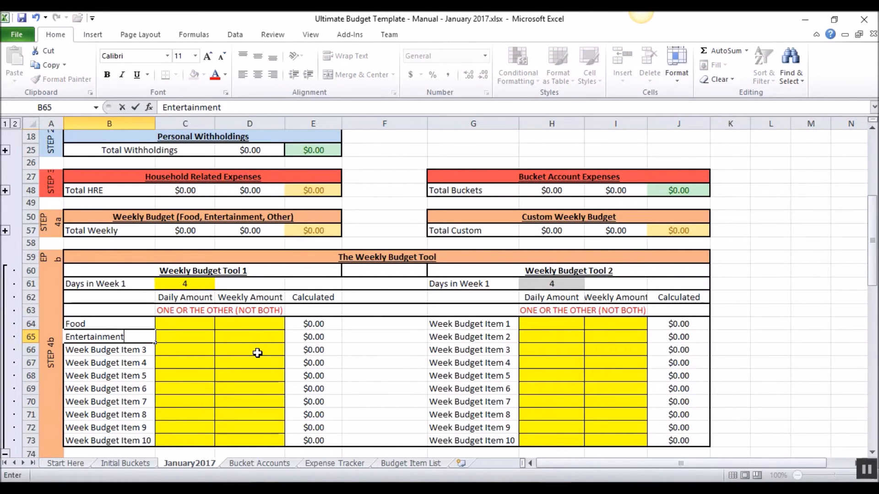
key(Return)
Rename Week Budget Item 3 and Week Budget Item 4 in Weekly Budget Tool 1 as Diapers and Other.
text(Diapers)
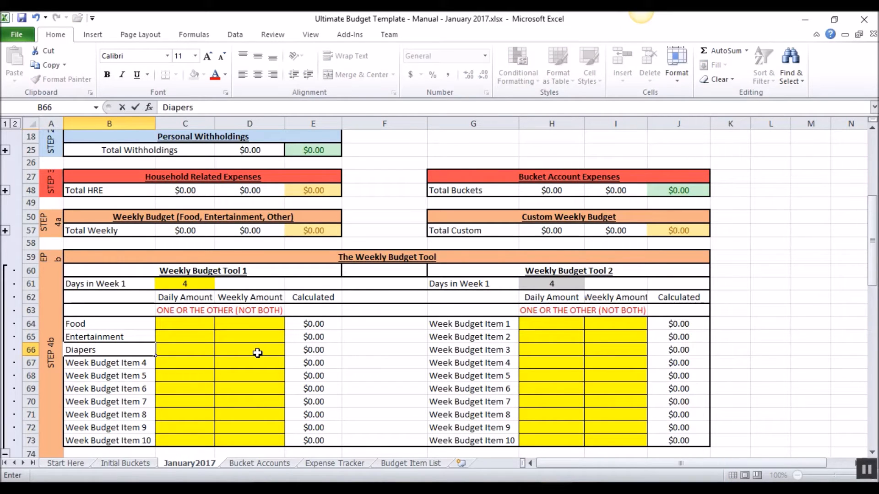
key(Return)
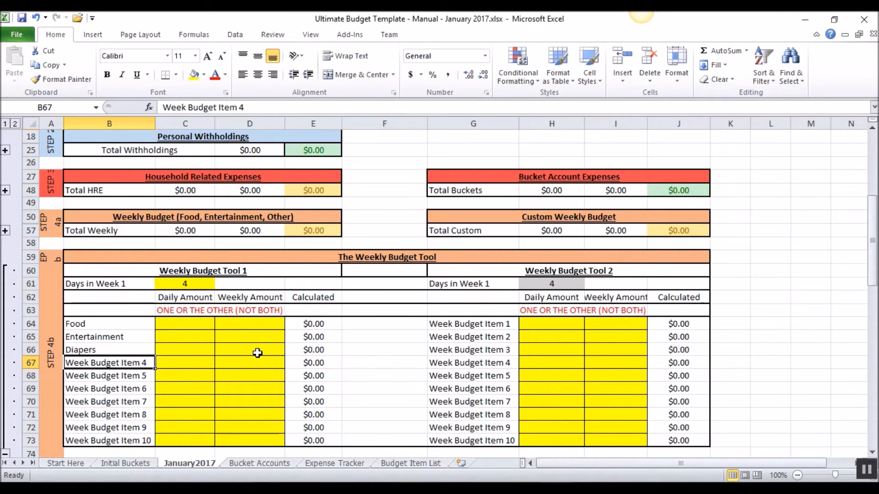
text(Other)
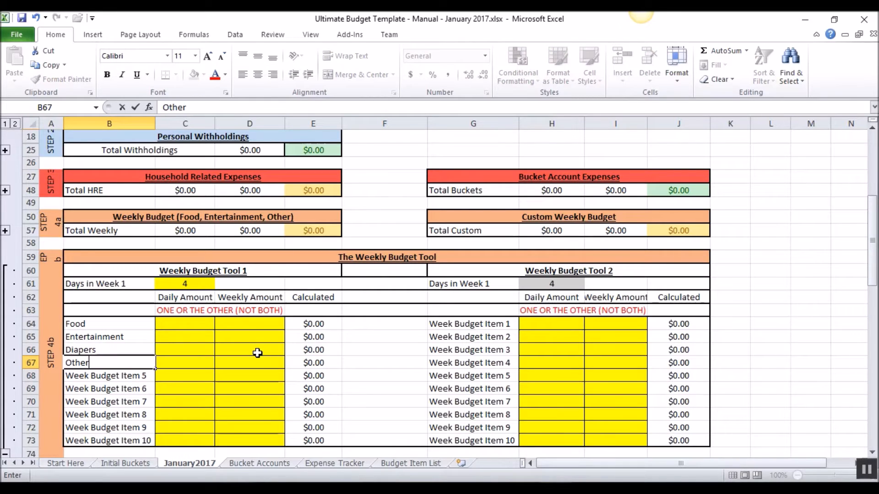
key(Return)
Set the Weekly Amount for Food in Weekly Budget Tool 1 to 75.
key(Up)
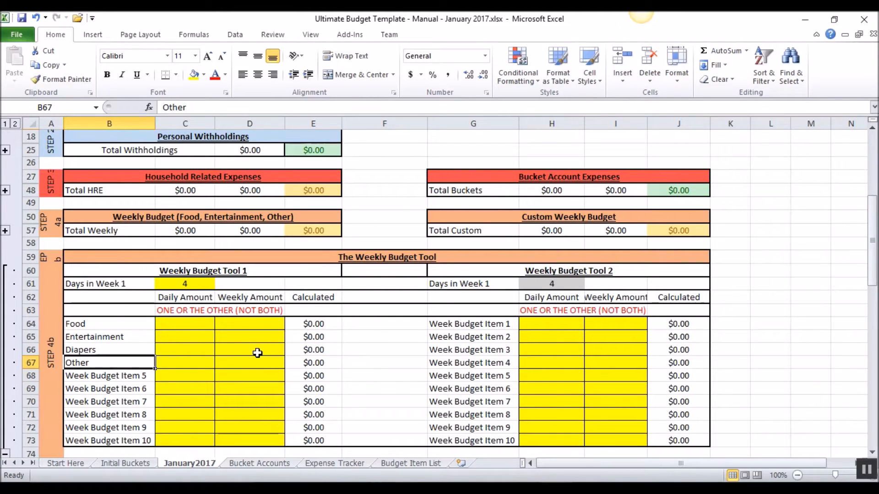
key(Right)
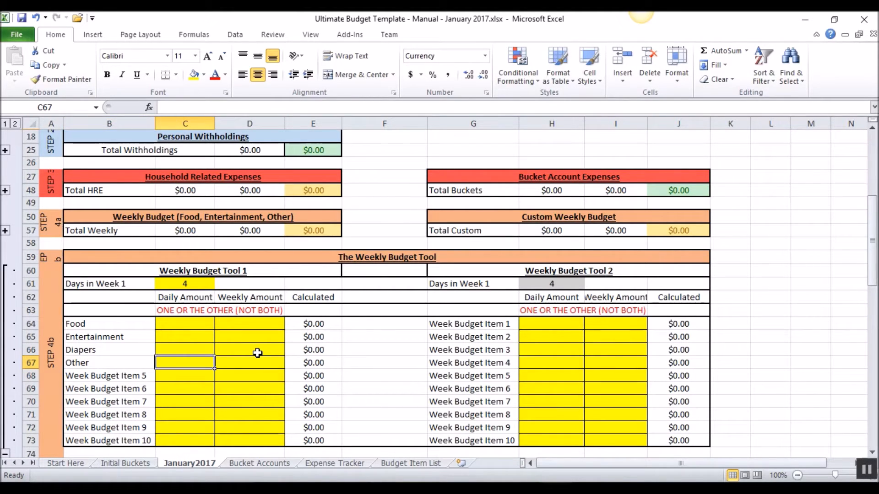
key(Up)
key(Up)
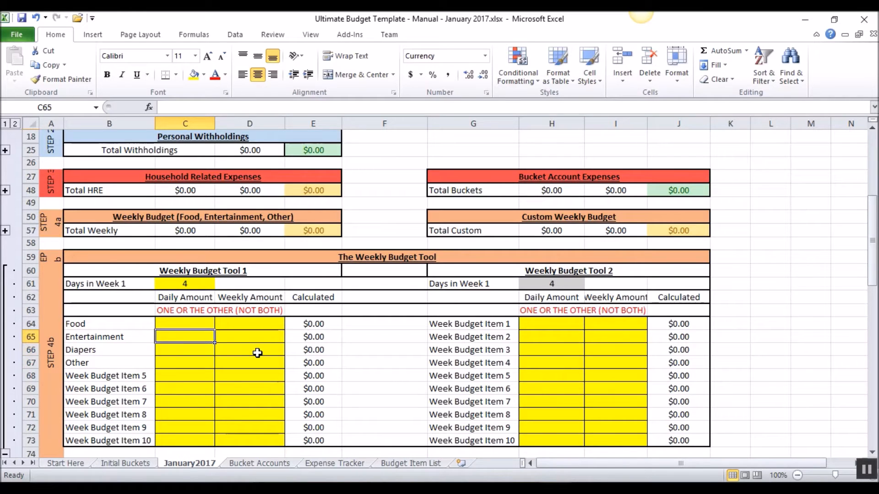
key(Up)
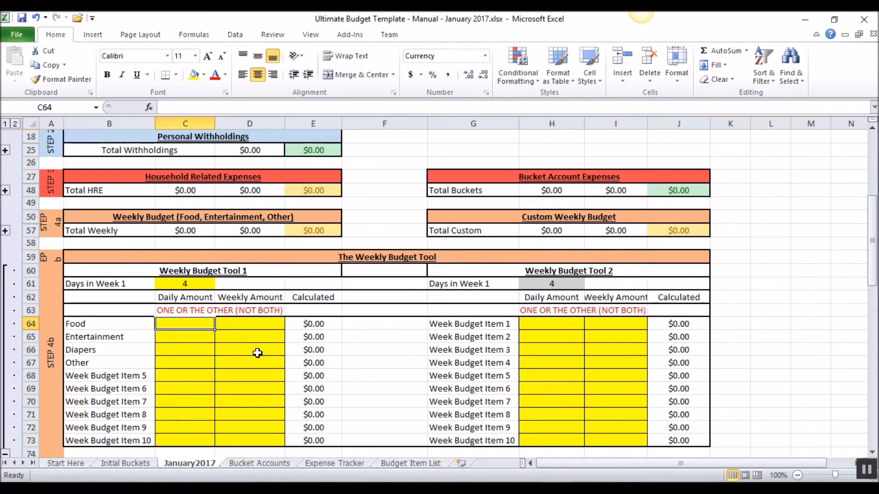
key(Up)
key(Up)
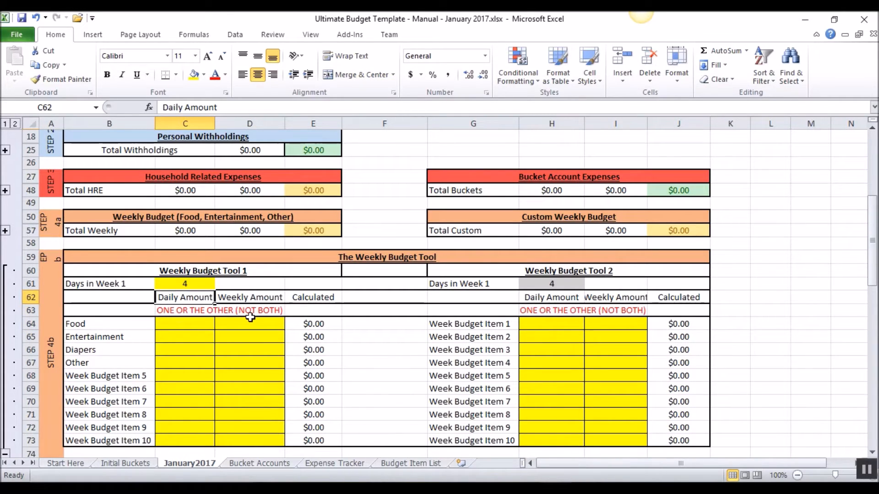
click(179, 322)
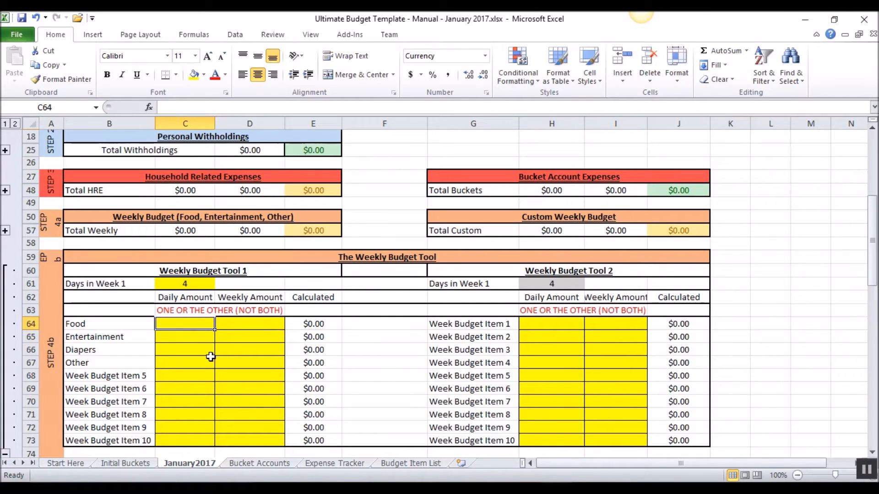
click(250, 322)
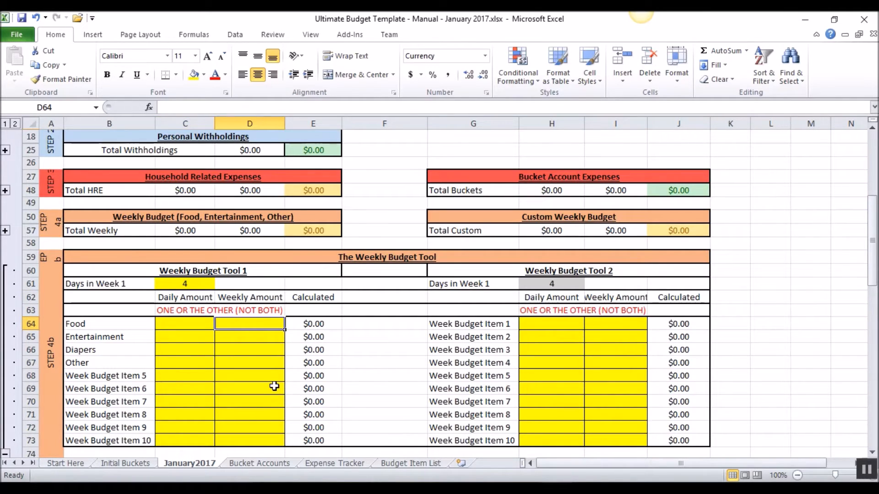
text(7)
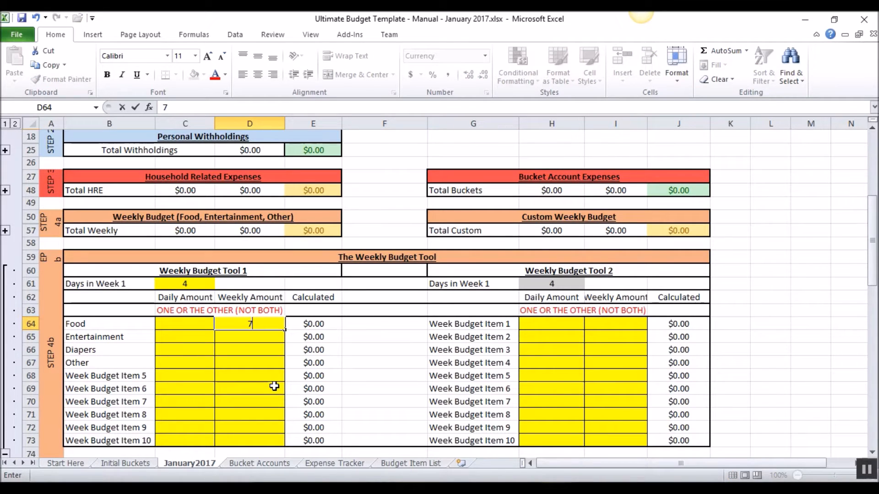
text(5)
key(Return)
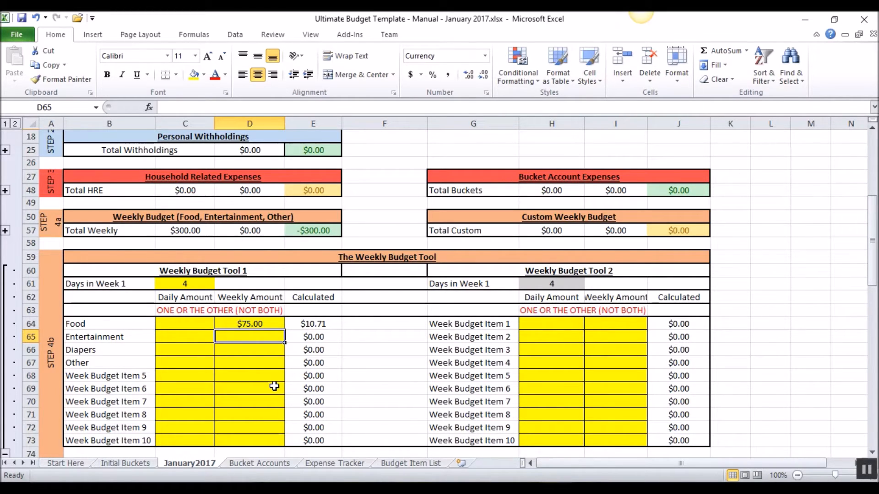
Set the Weekly Amounts in Weekly Budget Tool 1 to 50 for Entertainment and 25 for Diapers.
text(50)
key(Return)
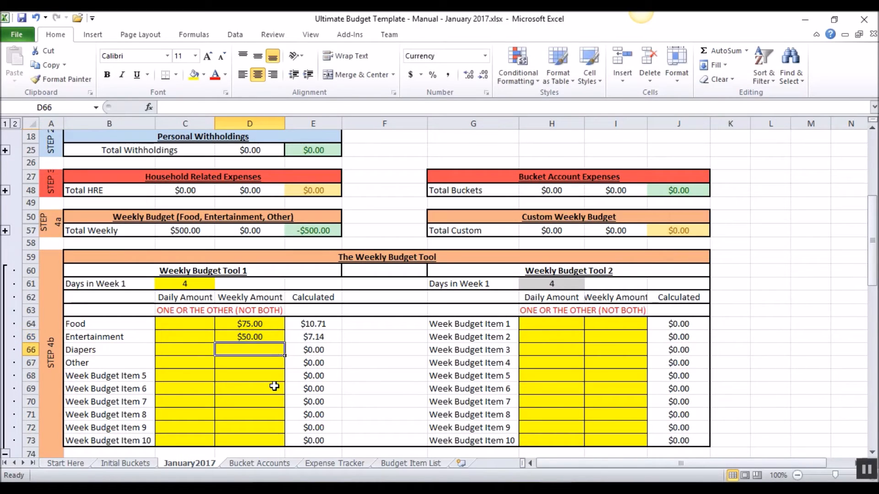
text(25)
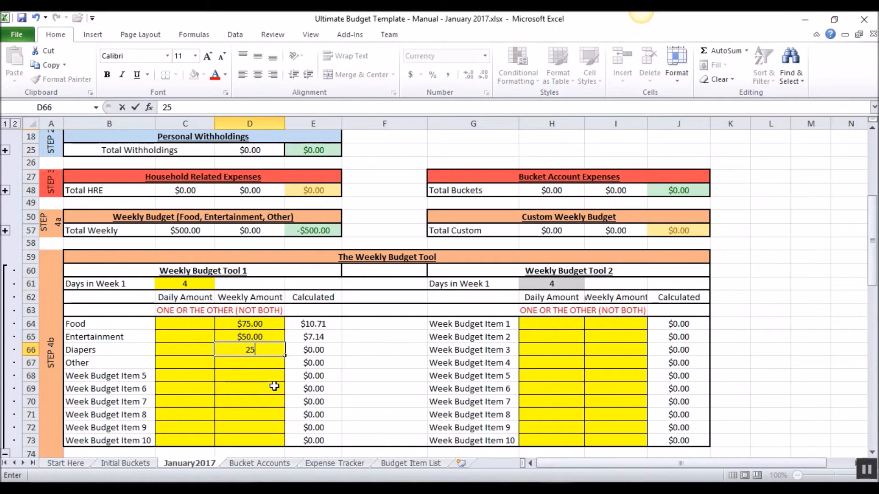
key(Return)
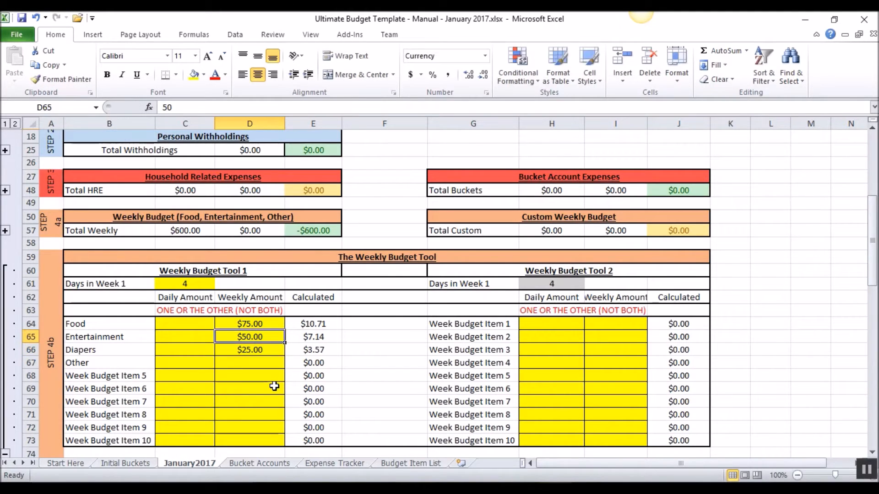
Change the Weekly Amount for Entertainment to 30 and set Other to 20 in Weekly Budget Tool 1.
key(Up)
key(Up)
text(30)
key(Return)
key(Return)
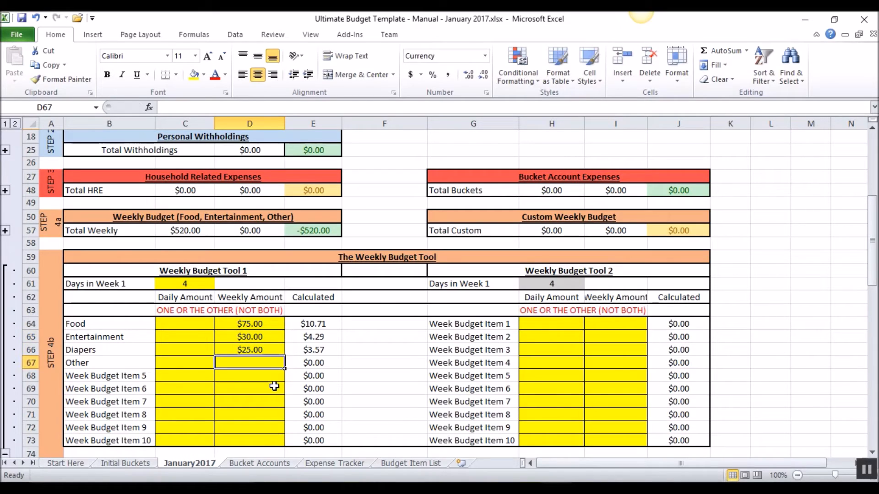
text(20)
key(Return)
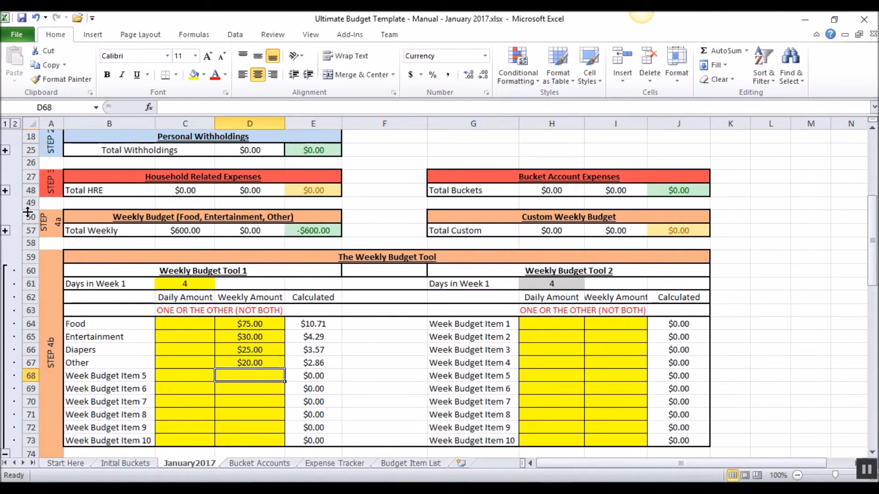
Expand the Weekly Budget (Food, Entertainment, Other) section and examine the budgeted amounts for Week 1 to Week 4.
click(6, 231)
drag(186, 232, 183, 273)
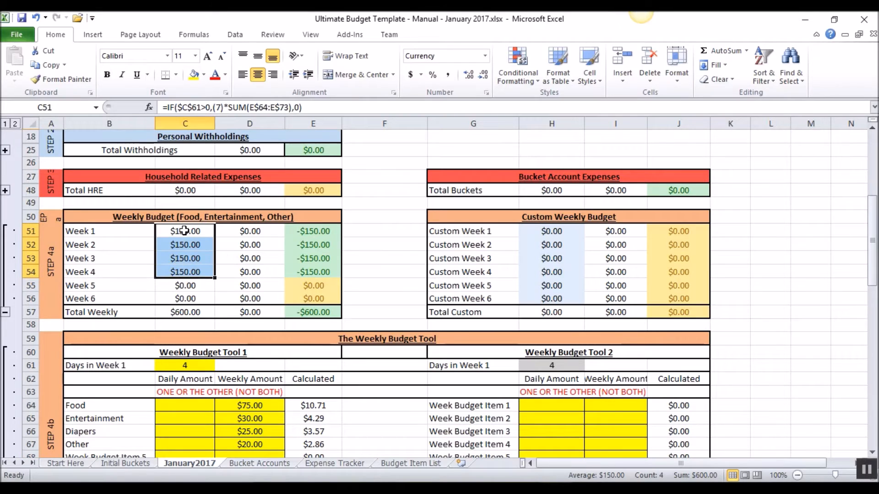
drag(80, 233, 183, 273)
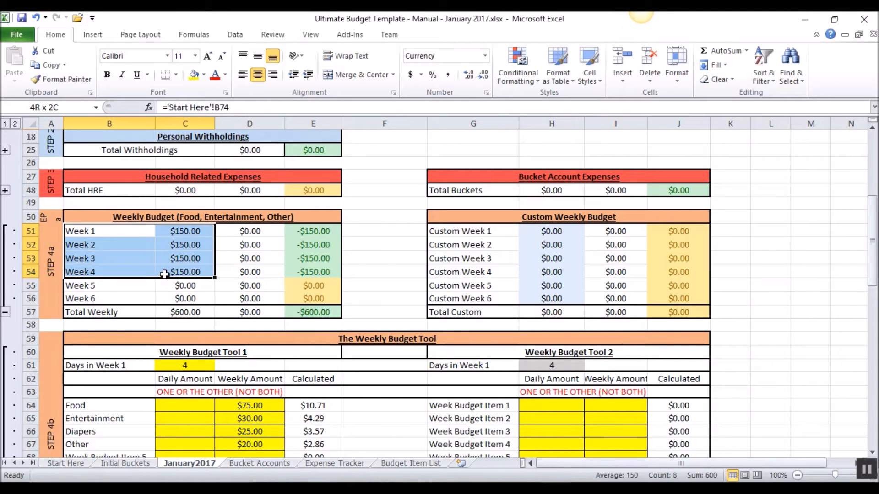
Collapse The Weekly Budget Tool section and the Weekly Budget (Food, Entertainment, Other) section.
scroll(213, 336, down, 1)
scroll(213, 337, down, 3)
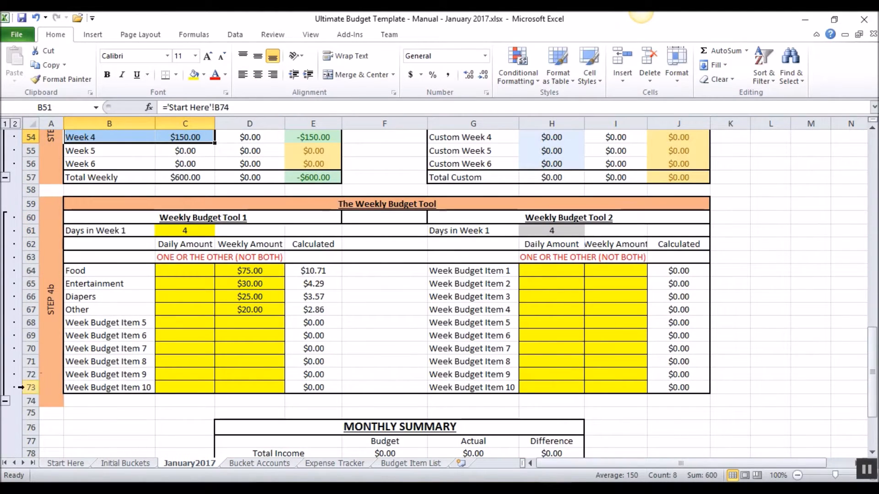
click(7, 404)
scroll(171, 321, up, 2)
scroll(170, 321, up, 1)
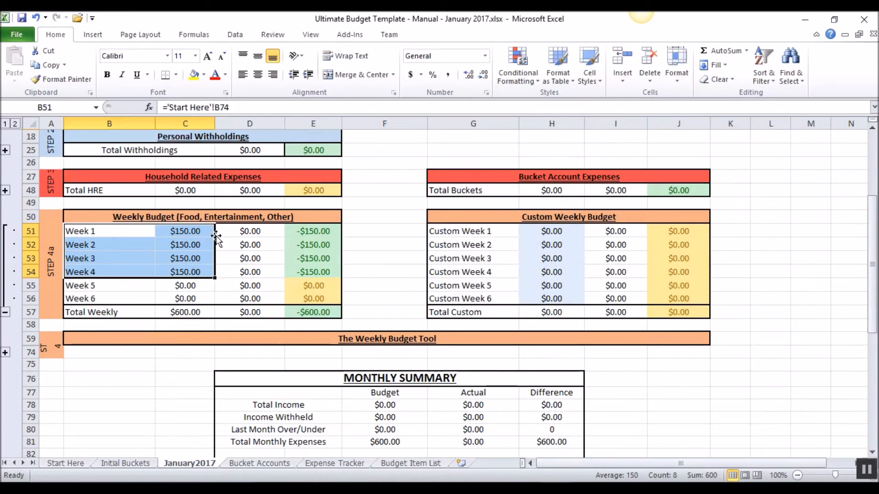
click(251, 233)
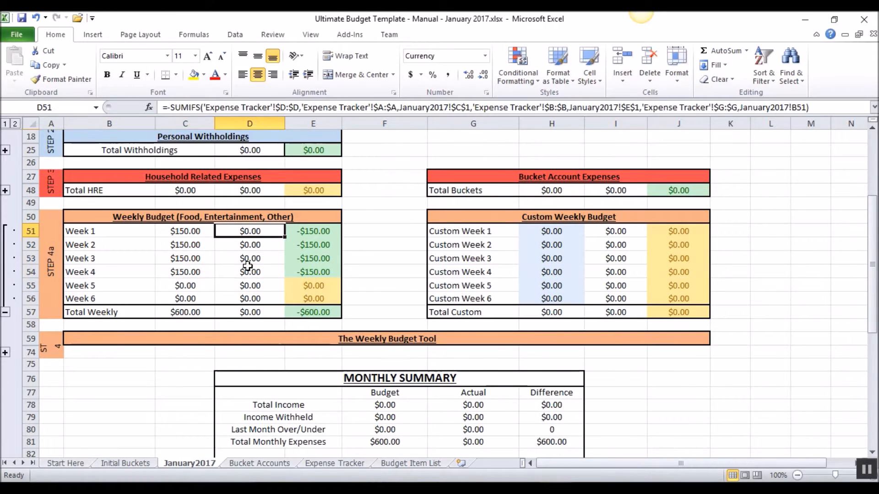
click(5, 312)
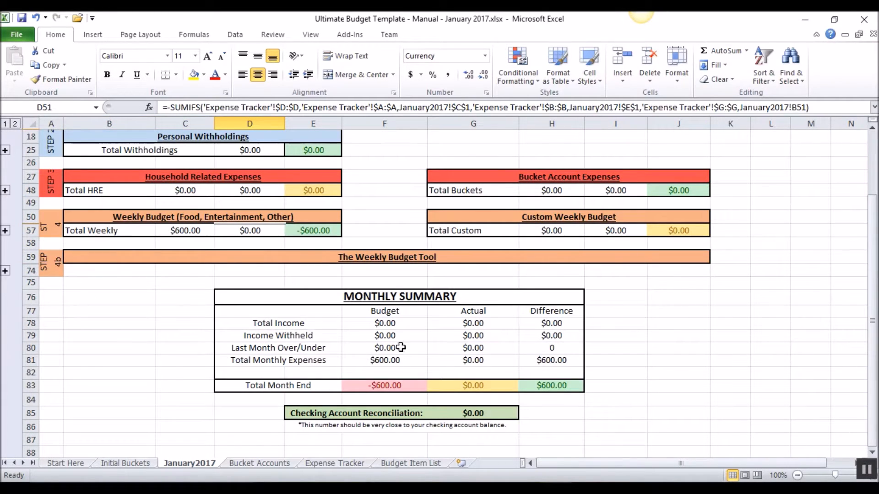
Expand the Income section and set the Budgeted amount of the first income item to 4000.
scroll(172, 307, up, 2)
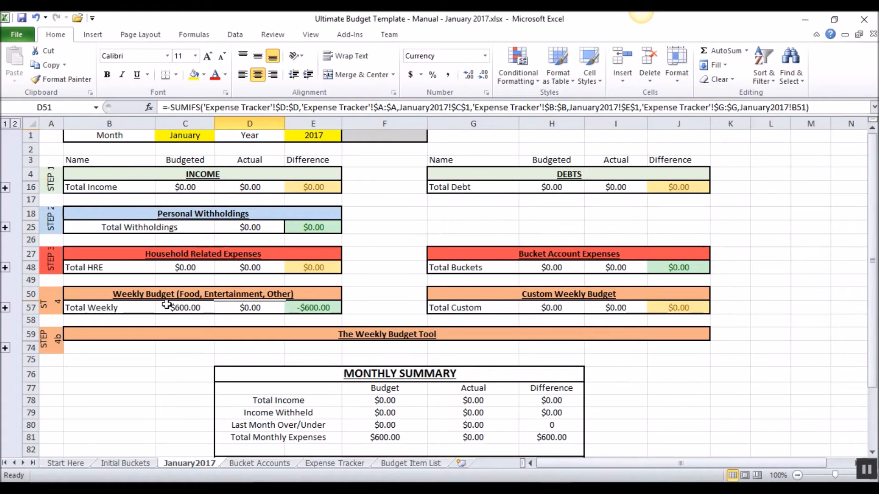
click(5, 187)
click(186, 188)
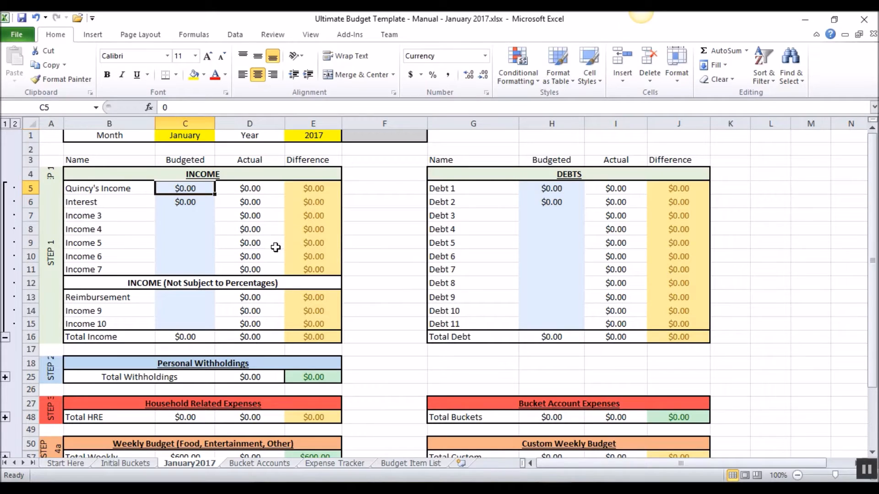
click(865, 469)
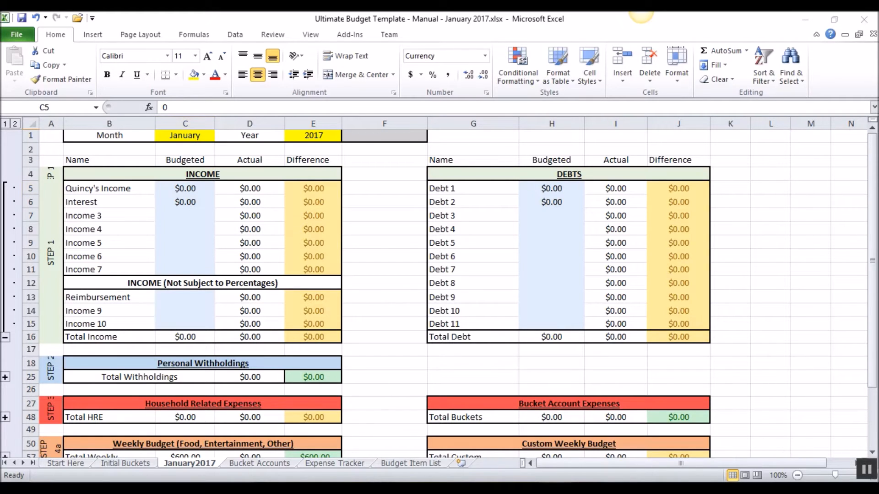
click(188, 189)
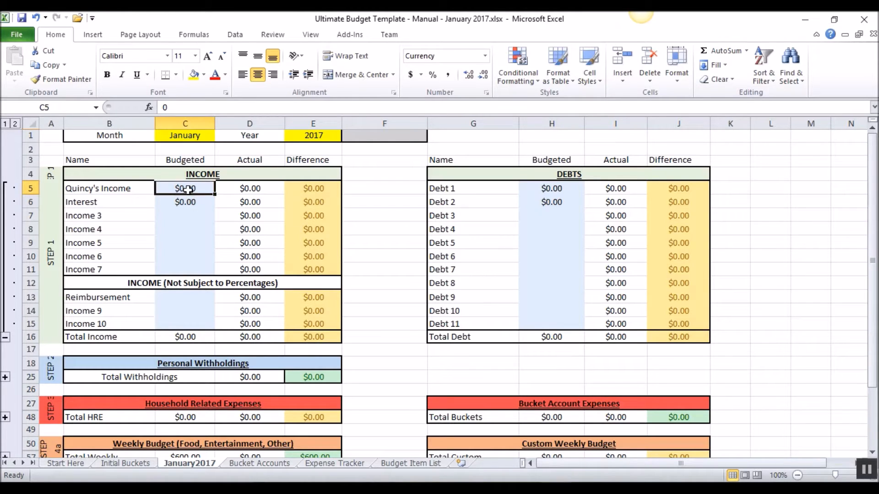
text(4000)
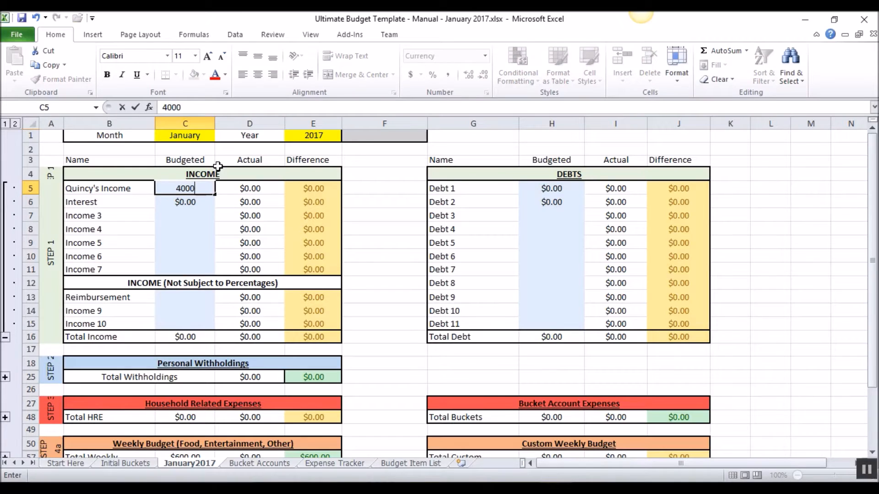
key(Return)
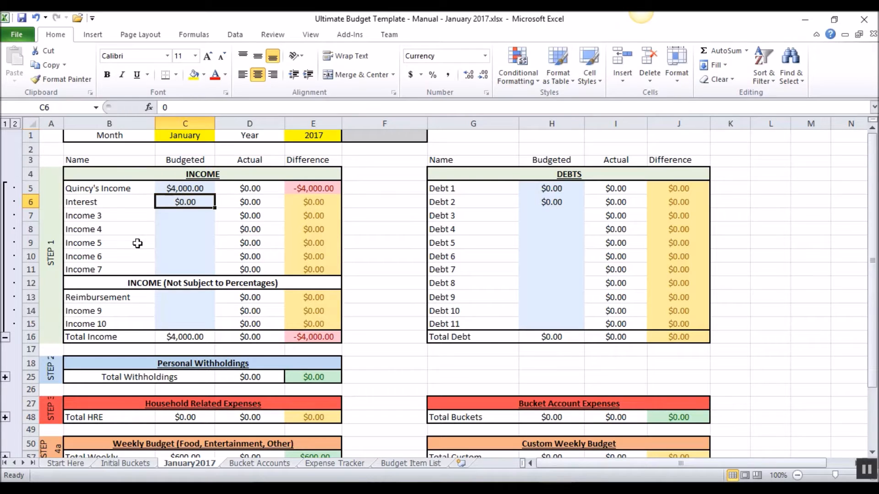
Expand the Personal Withholdings section and set both Tithing and Savings to 10%.
click(186, 295)
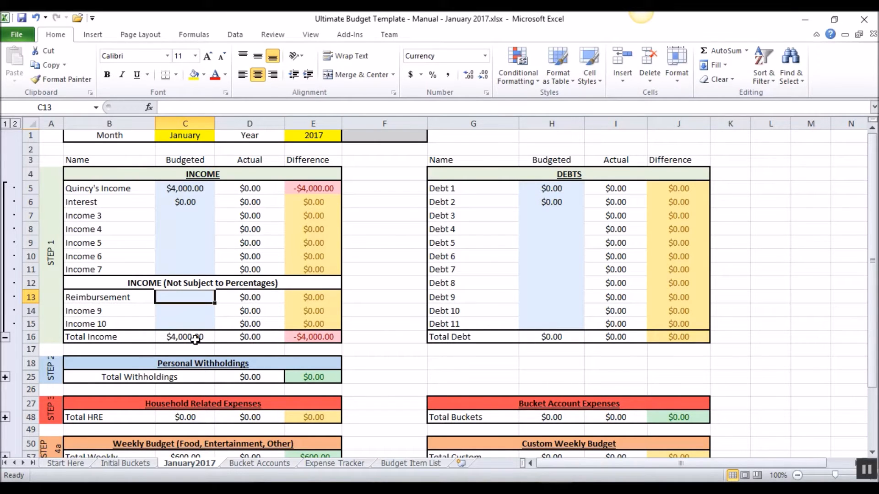
scroll(160, 351, down, 1)
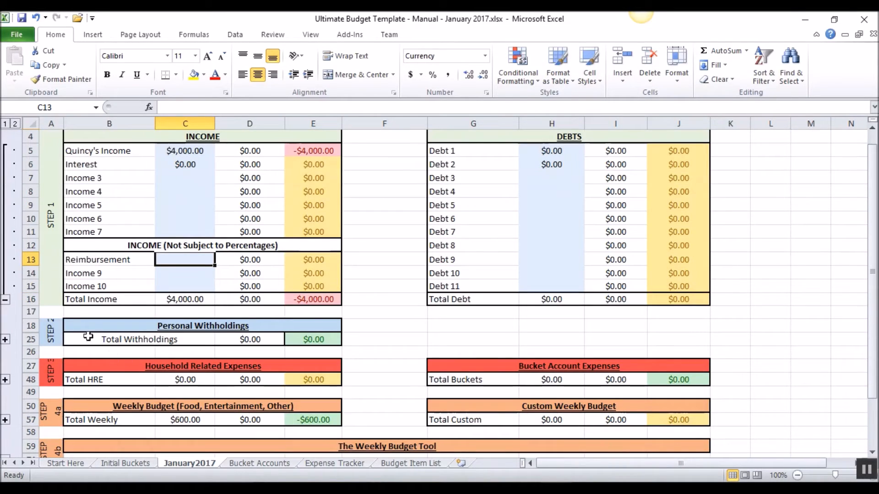
click(5, 340)
click(185, 339)
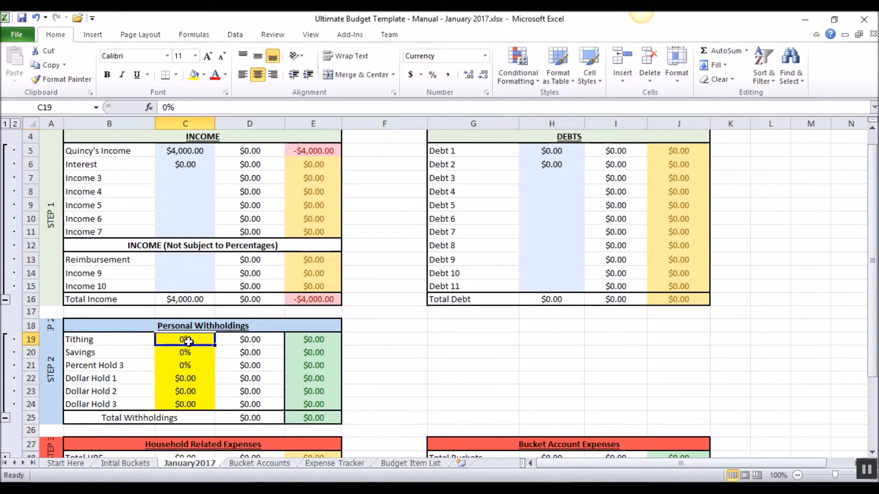
text(10)
key(Return)
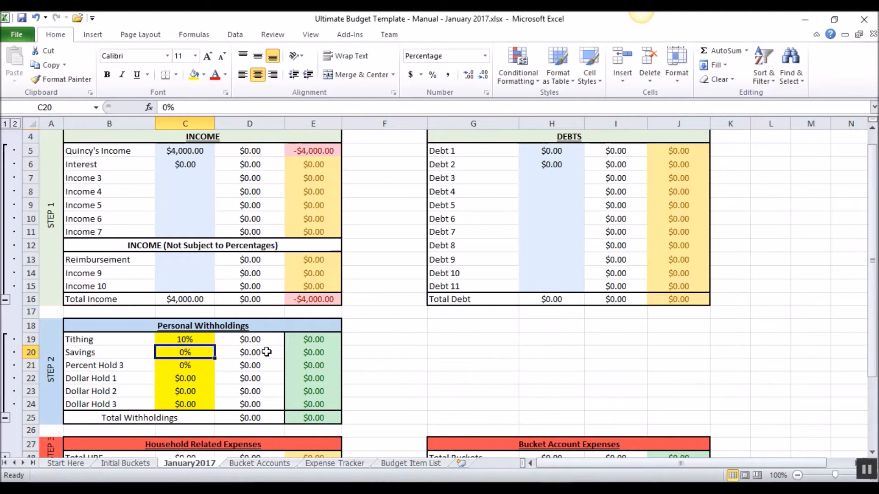
text(10)
key(Return)
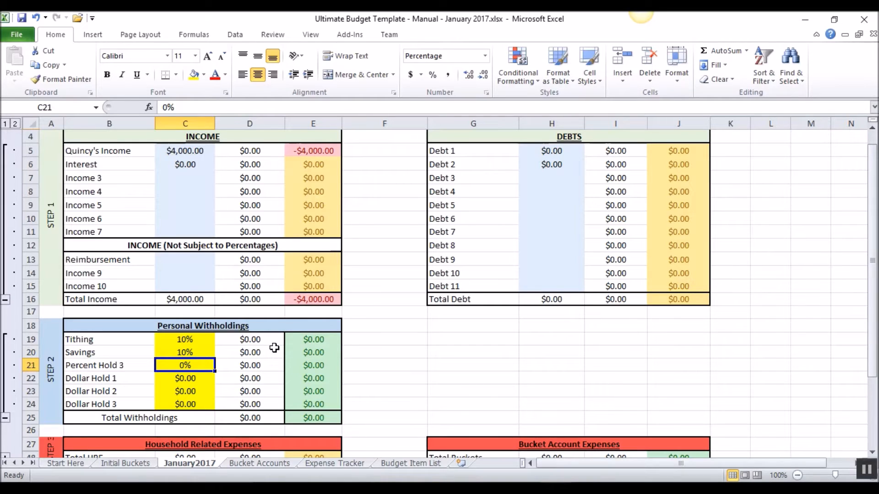
Expand the Household Related Expenses section and set the Budgeted amount for Mortgage to 1205.
scroll(317, 364, down, 1)
scroll(274, 361, down, 1)
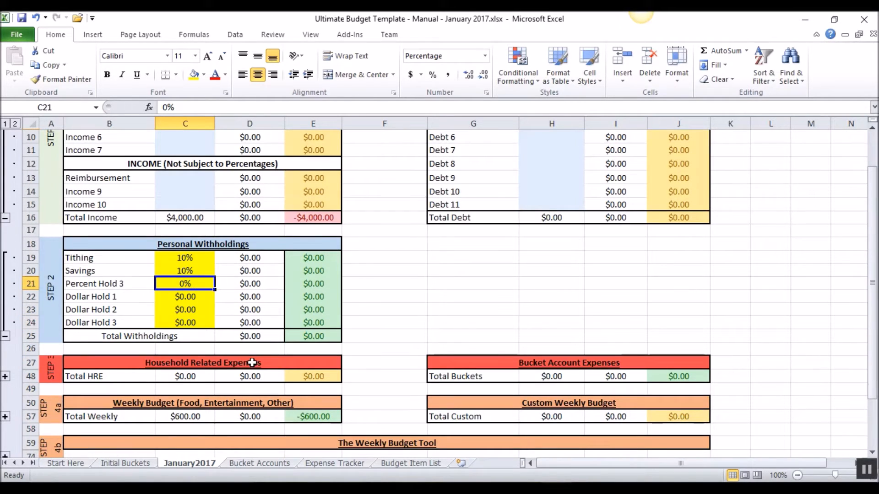
scroll(220, 353, down, 1)
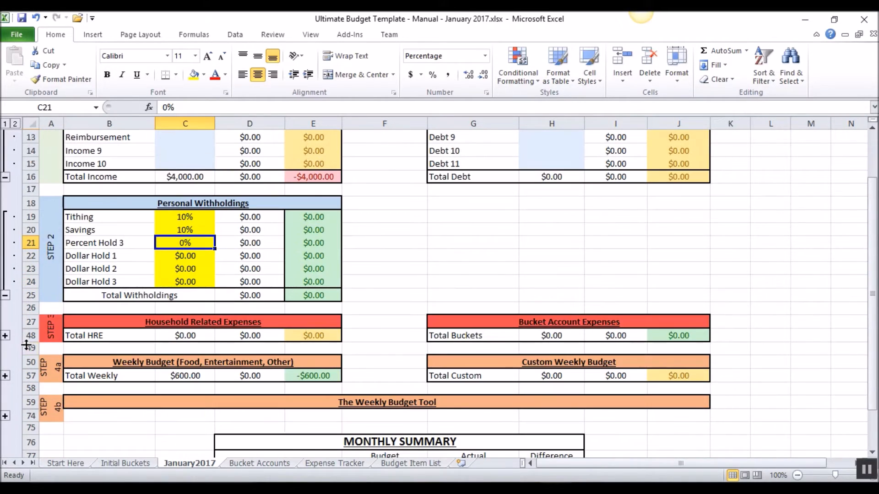
click(5, 336)
click(86, 177)
click(178, 184)
text(1205)
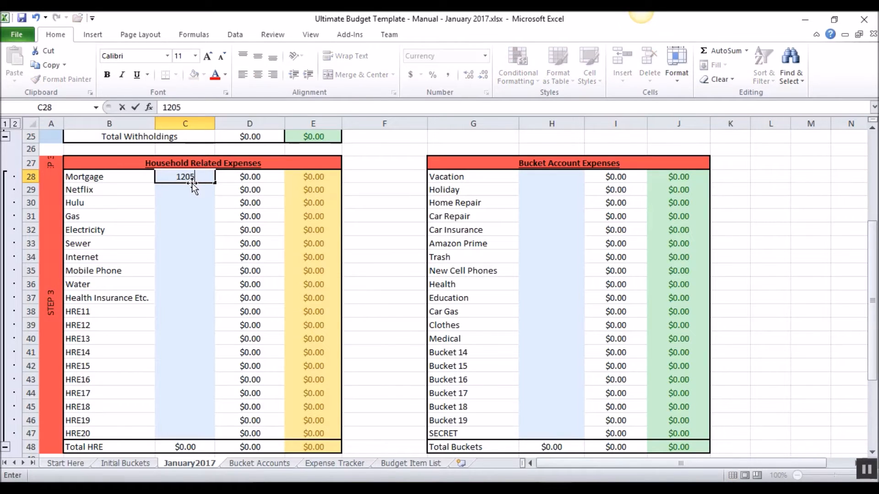
key(Return)
key(Up)
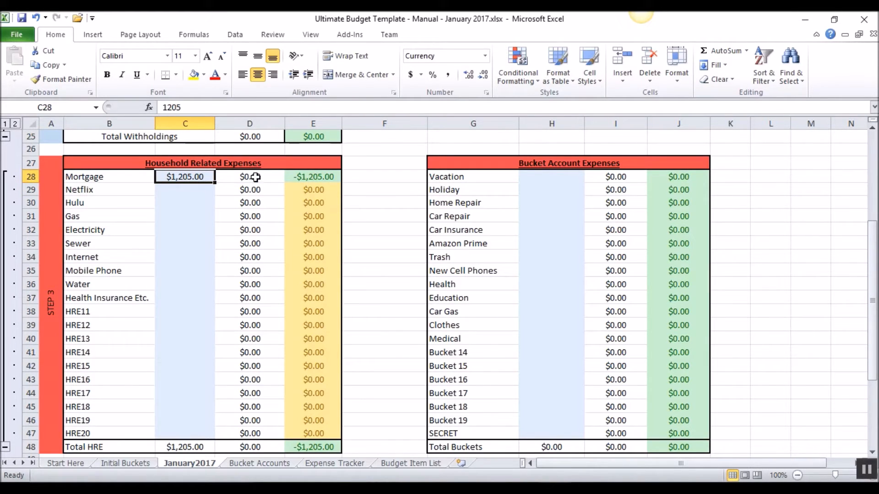
Set the Budgeted amounts in Household Related Expenses to 12 for Netflix and 8 for Hulu.
click(187, 191)
text(11)
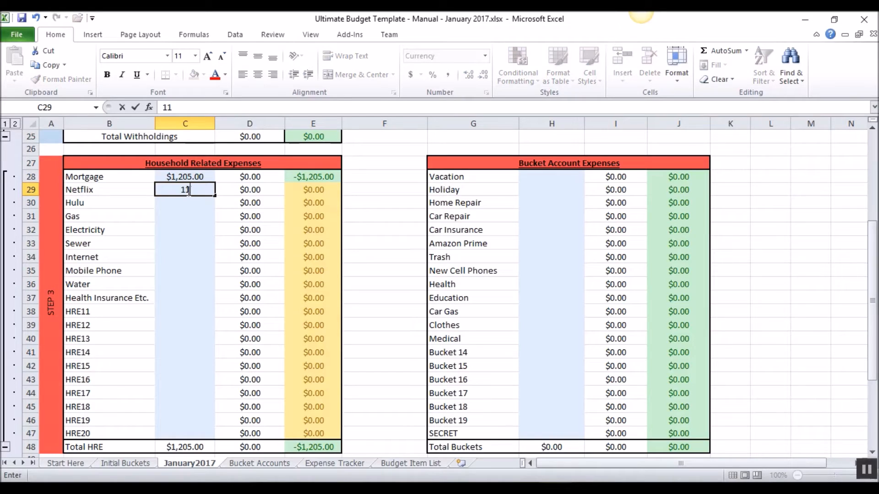
key(BackSpace)
key(BackSpace)
text(12)
key(Return)
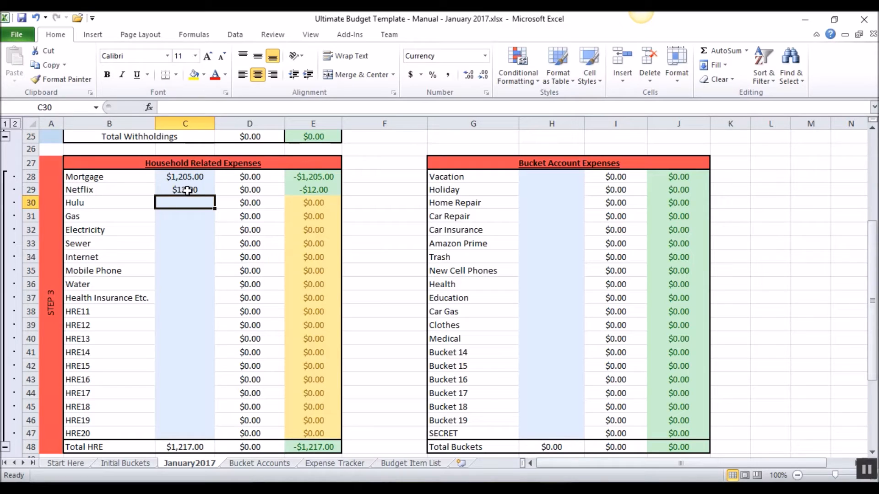
text(8)
key(Return)
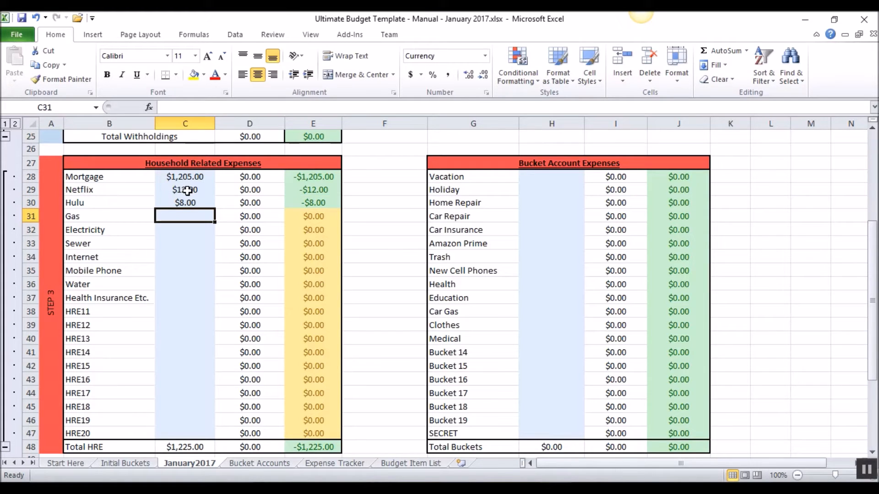
Budget 60 for Gas, 60 for Electricity and 28 for Sewer in Household Related Expenses.
text(60)
key(Return)
text(60)
key(Return)
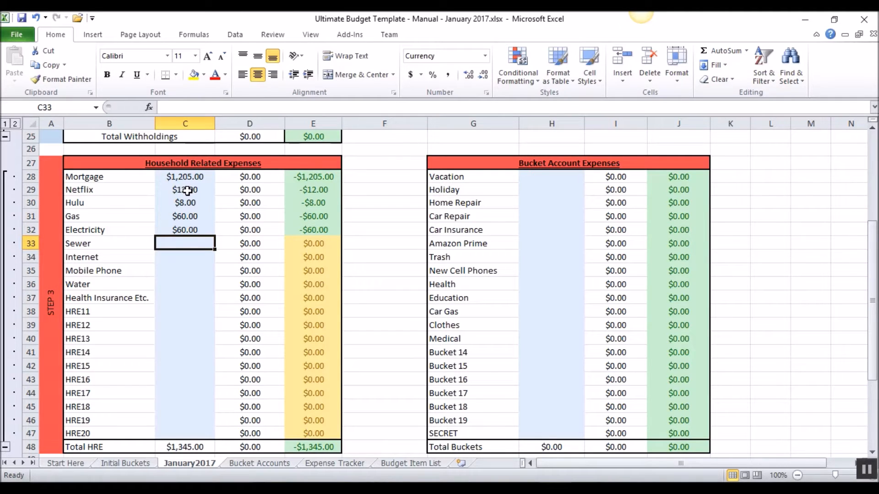
text(28)
key(Return)
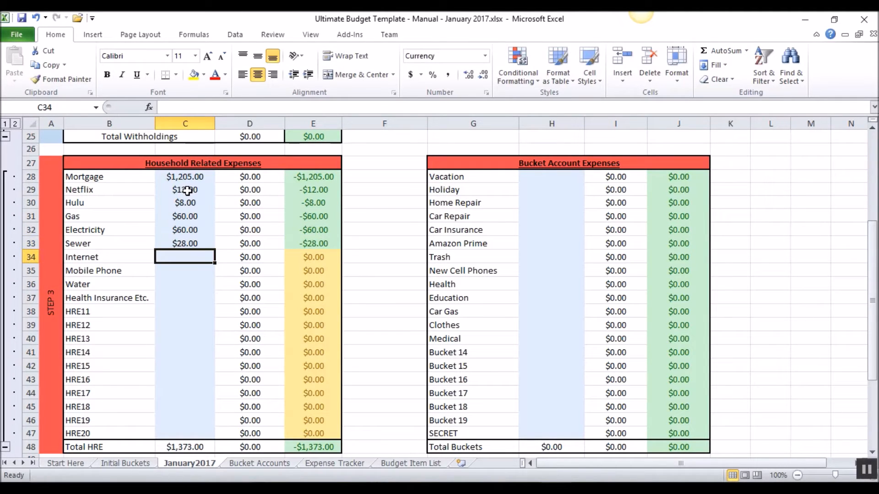
Budget 35 for Internet, 95 for Mobile Phone and 30 for Water in Household Related Expenses.
text(35)
key(Return)
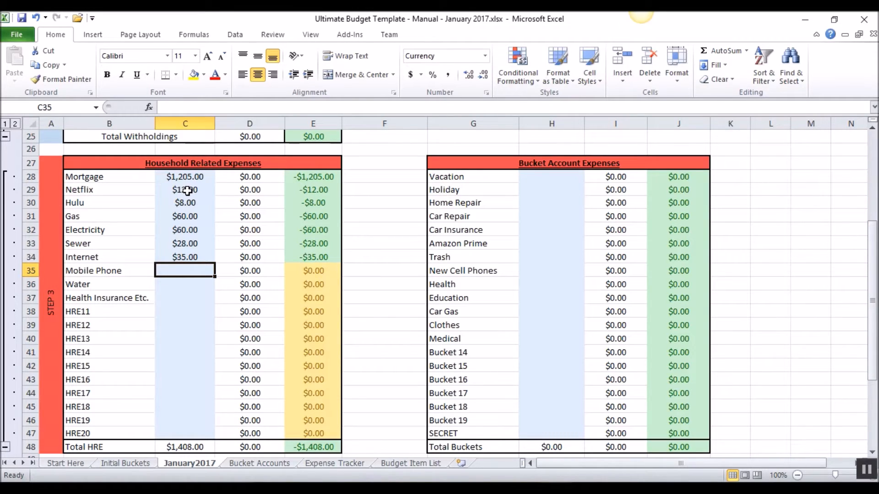
text(95)
key(Return)
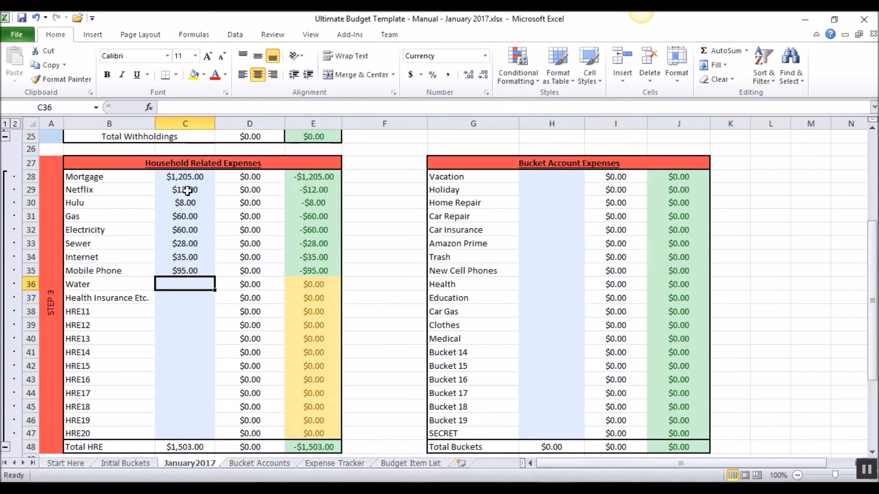
text(30)
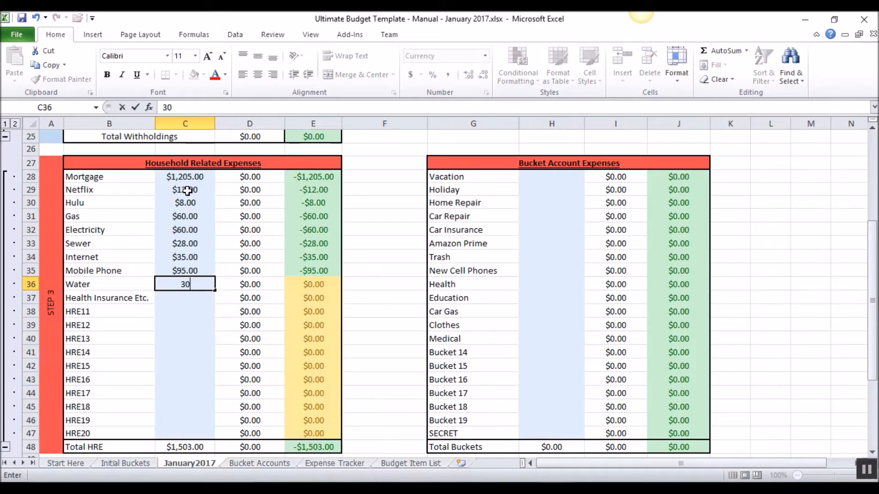
key(Return)
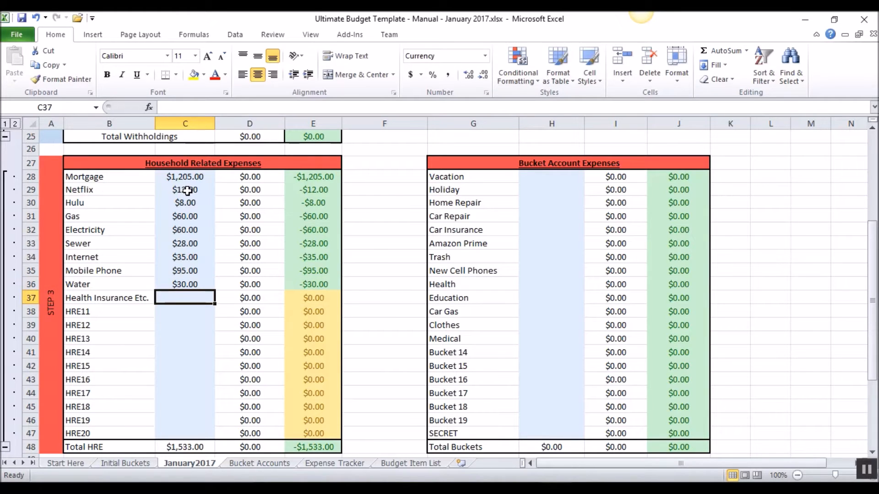
Set the Budgeted amount for Health Insurance Etc. to 250 in Household Related Expenses.
text(250)
key(Return)
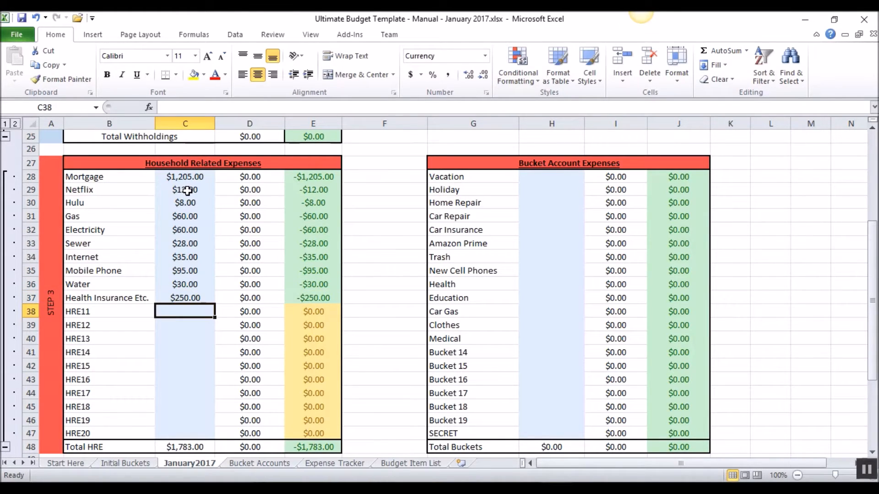
Review the Monthly Summary's Budget figures for Total Income, Income Withheld, Last Month Over/Under and Total Monthly Expenses.
scroll(197, 334, down, 2)
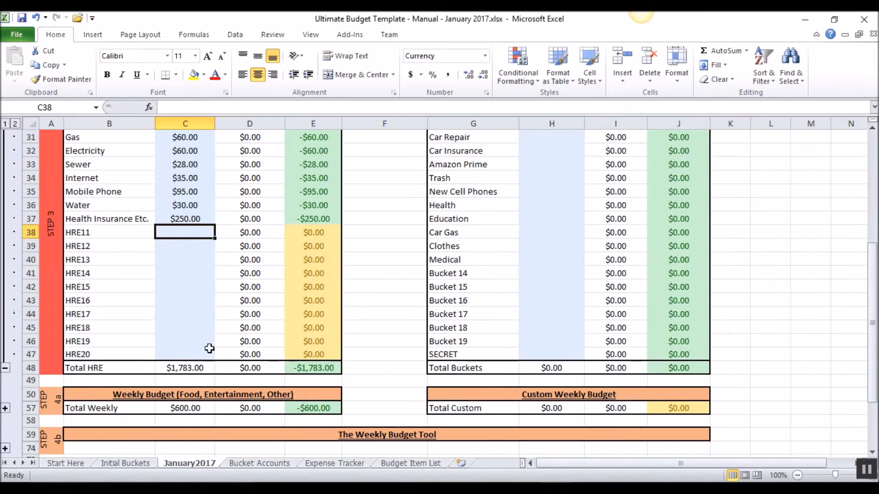
scroll(208, 349, up, 2)
scroll(370, 297, down, 4)
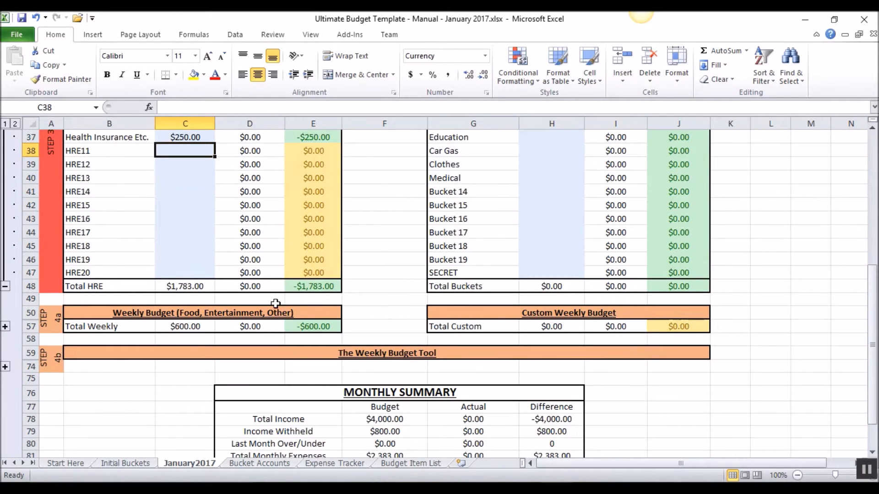
scroll(186, 283, up, 11)
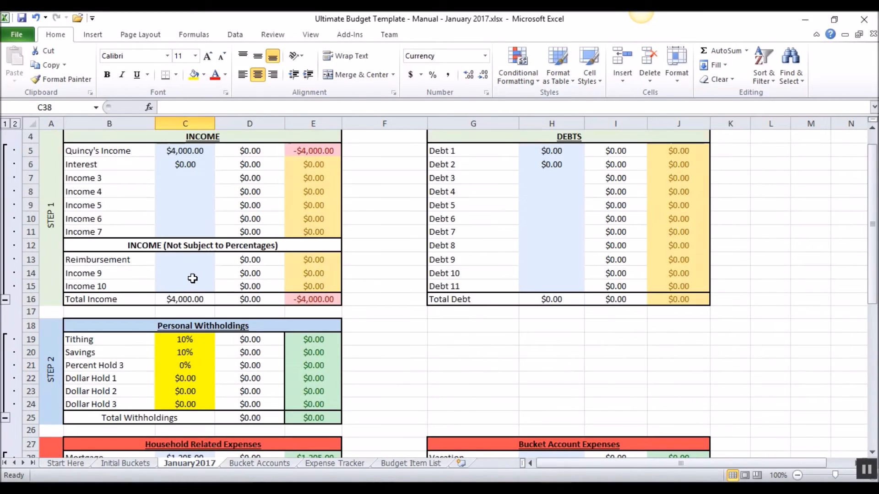
scroll(220, 293, down, 10)
scroll(220, 293, down, 5)
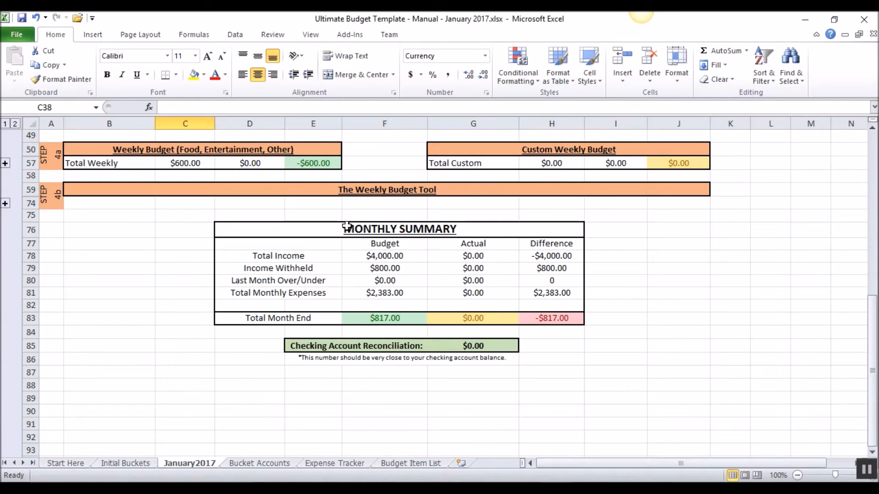
click(449, 230)
click(382, 245)
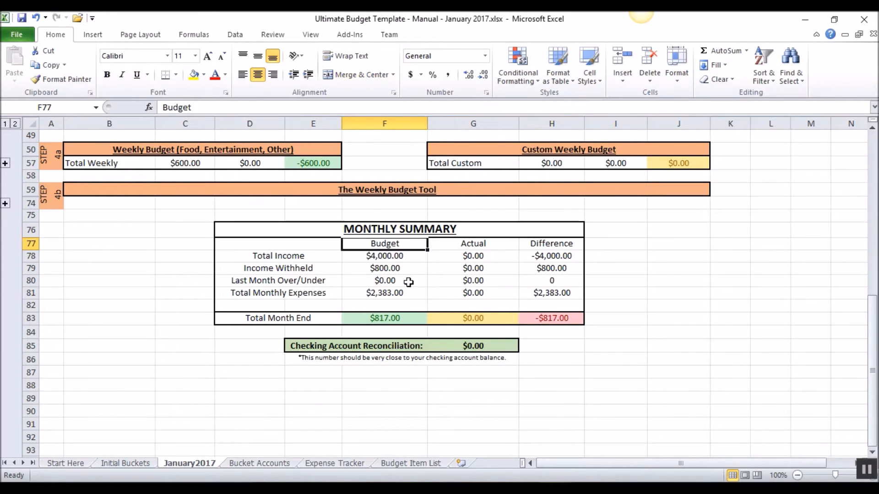
click(383, 258)
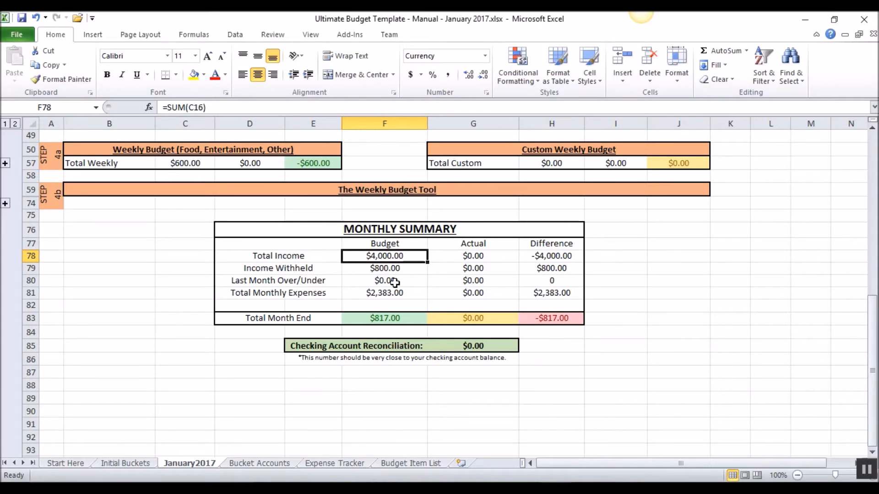
click(262, 269)
click(396, 269)
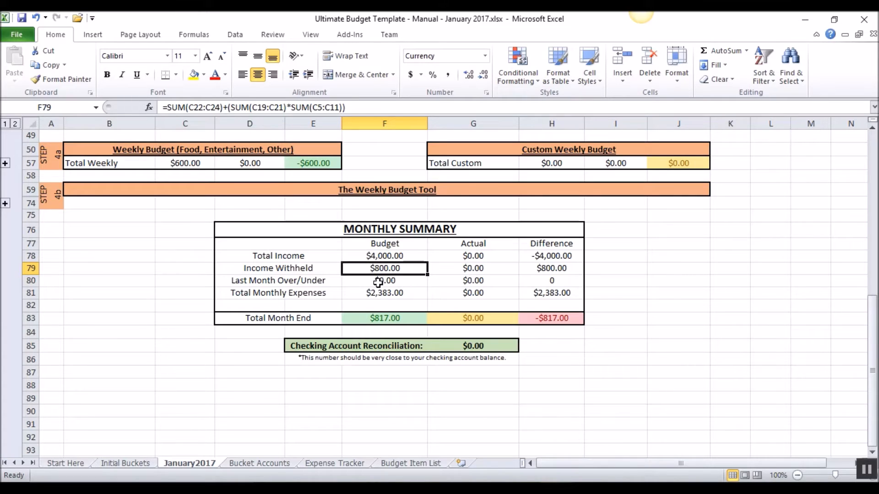
click(264, 284)
click(384, 291)
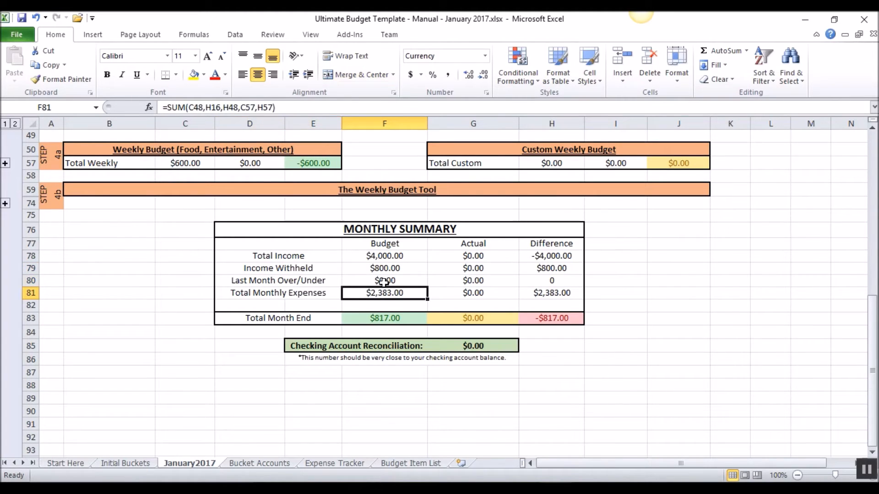
key(Up)
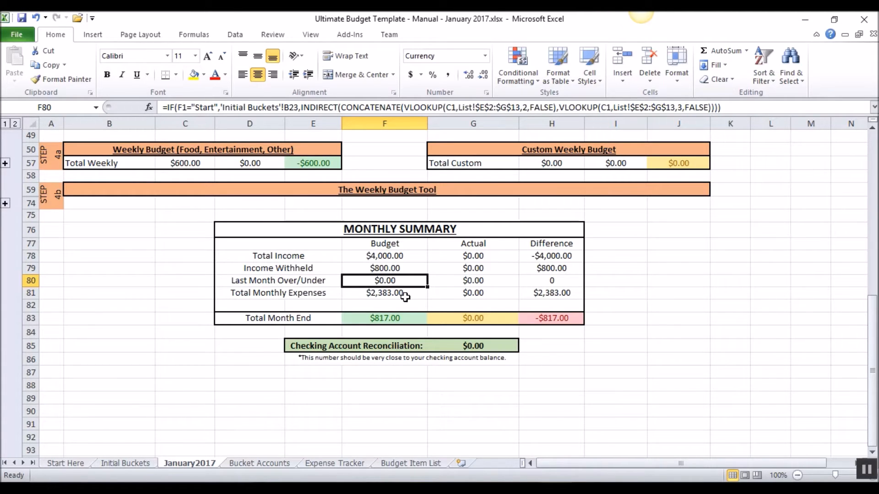
Check the Starting Checking Account Balance on the Initial Buckets sheet and return to the January2017 sheet.
click(123, 463)
click(251, 147)
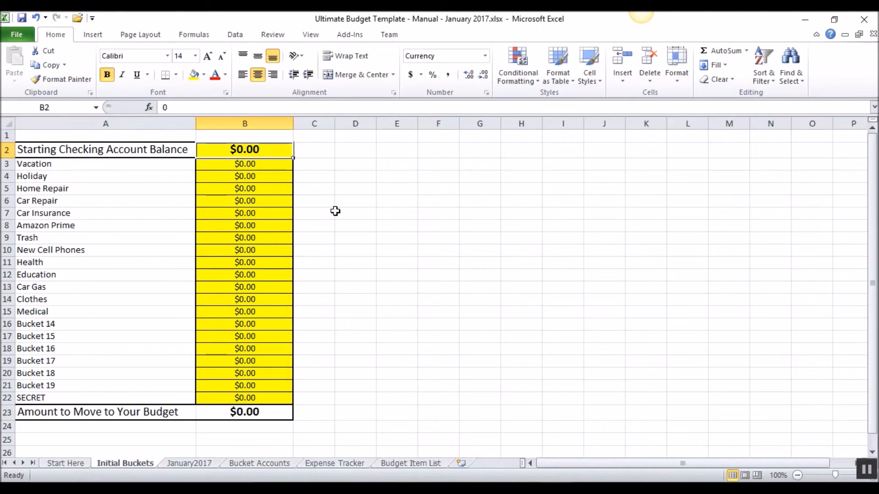
click(186, 465)
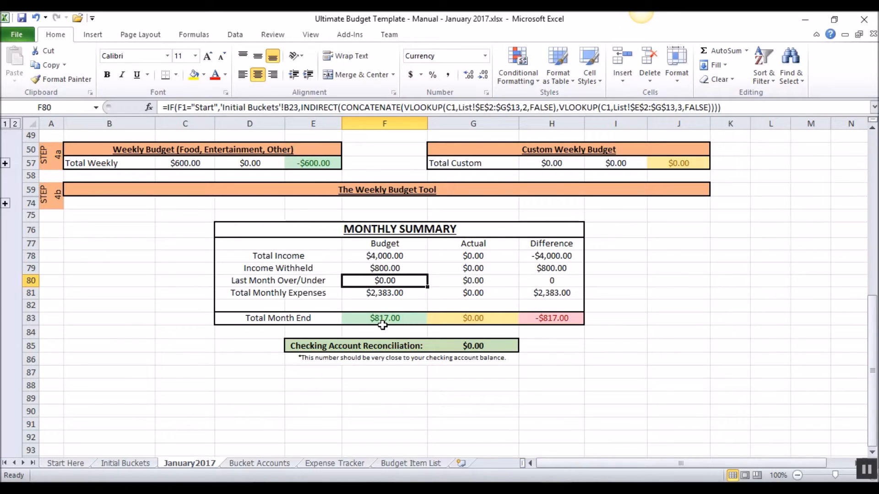
Compare the Monthly Summary's Total Monthly Expenses and Total Month End budget figures with the income, withholdings and expense sections above.
click(264, 294)
click(378, 294)
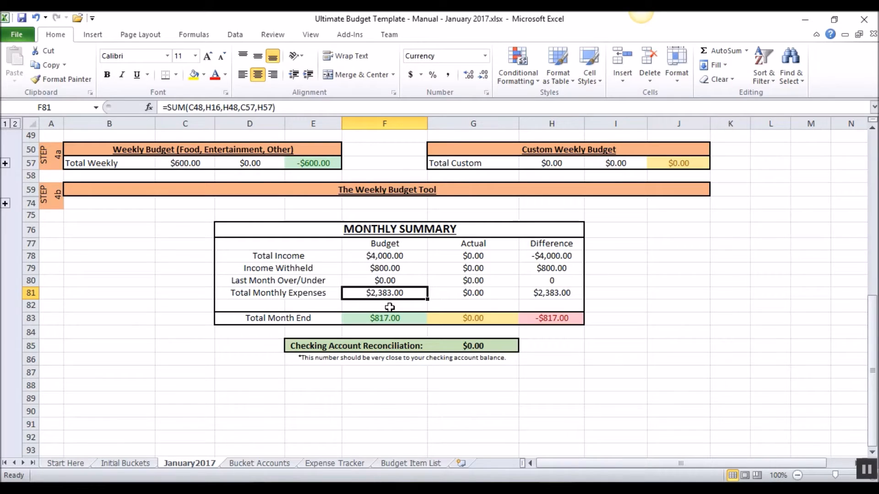
scroll(390, 307, up, 5)
scroll(390, 307, up, 3)
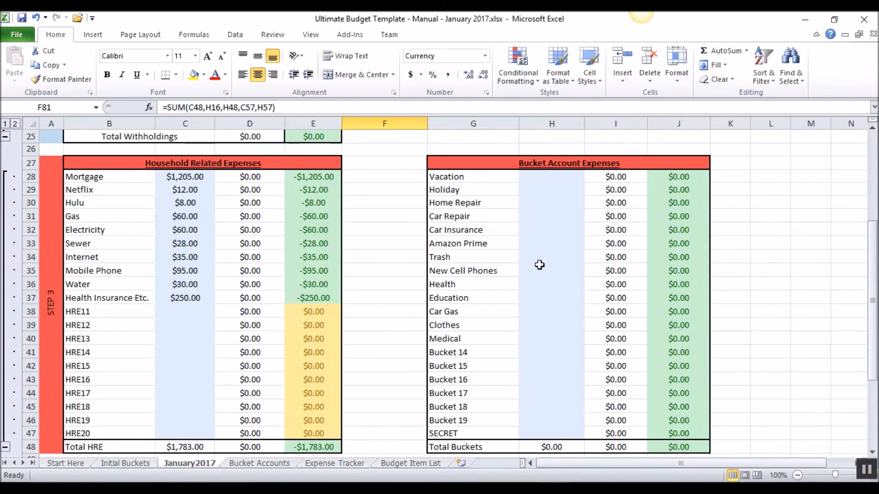
scroll(445, 304, down, 7)
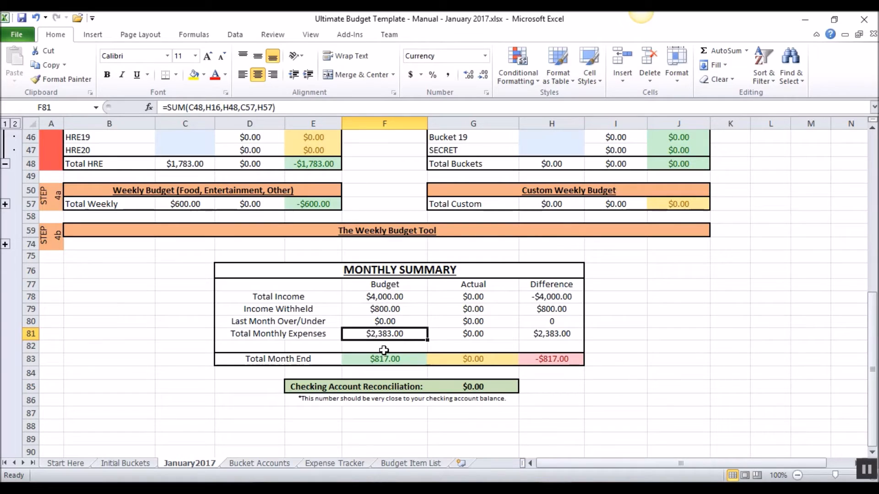
scroll(453, 359, up, 7)
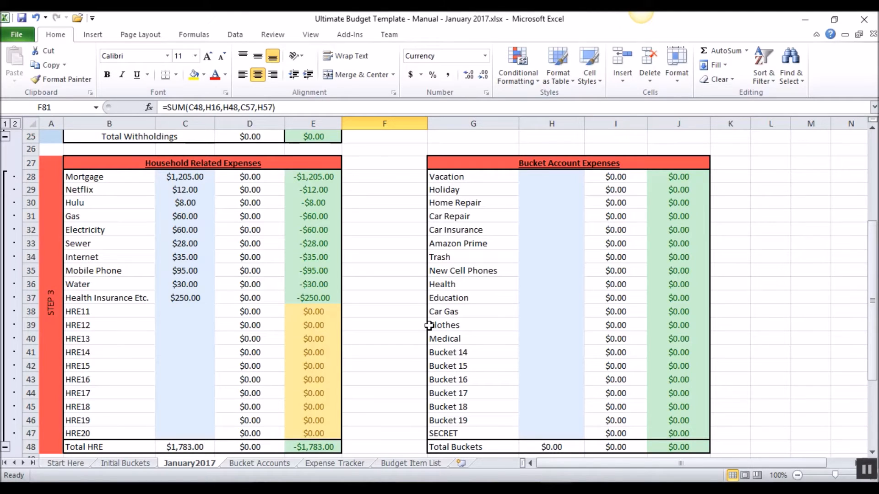
scroll(402, 271, up, 2)
scroll(402, 270, up, 3)
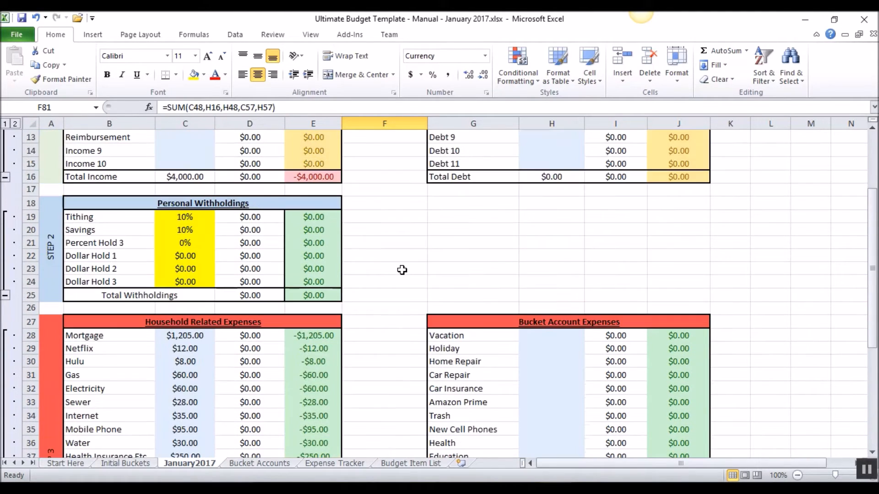
scroll(402, 270, down, 12)
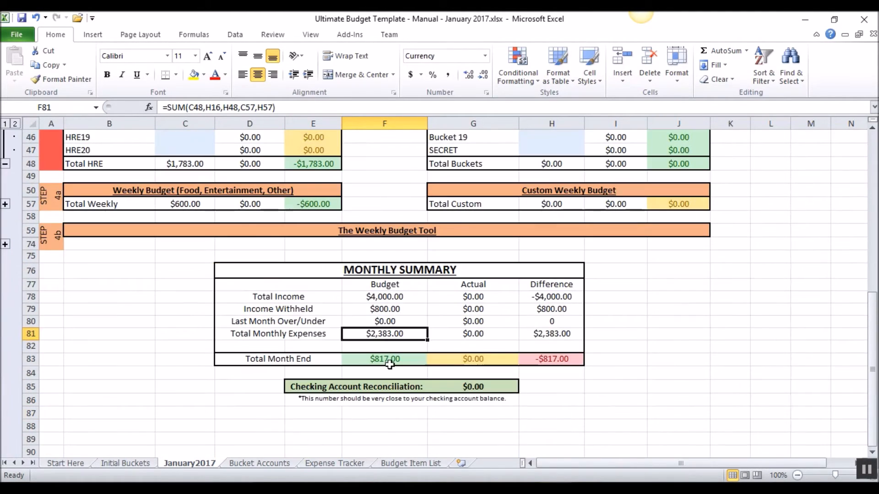
click(387, 359)
Set the Budgeted amounts in Bucket Account Expenses to 100 for Vacation and 175 for Holiday.
scroll(507, 417, up, 8)
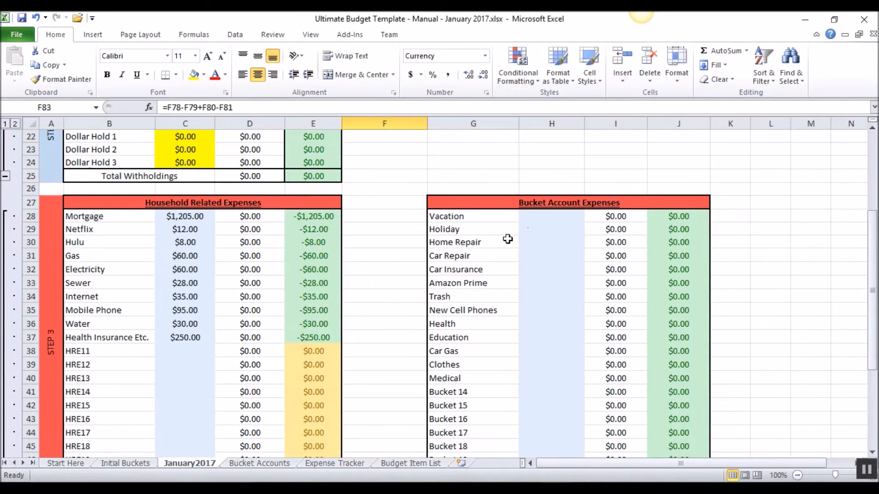
click(540, 217)
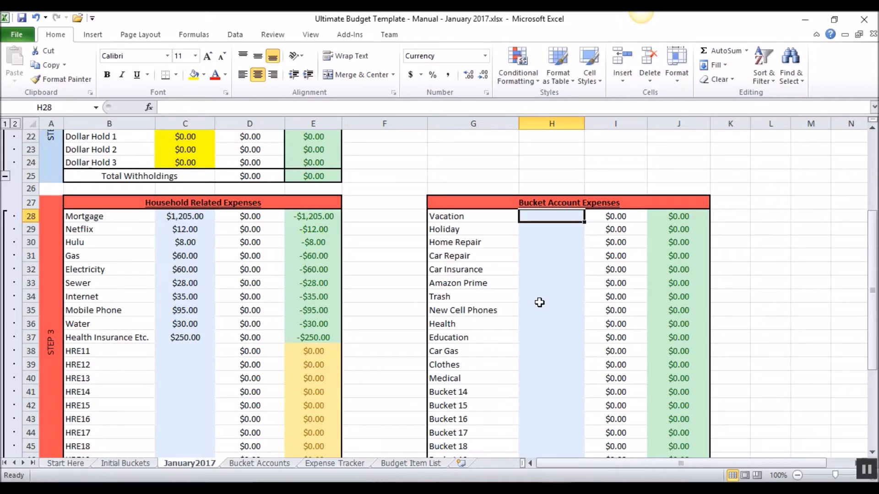
text(100)
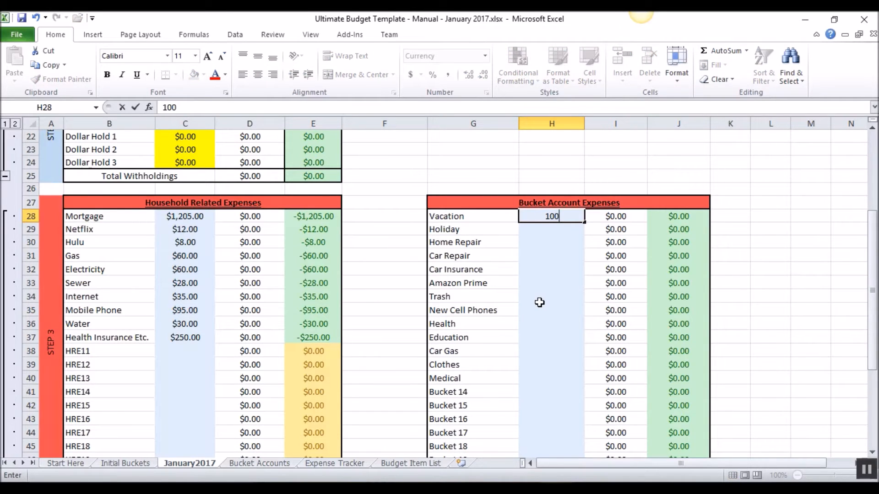
key(Return)
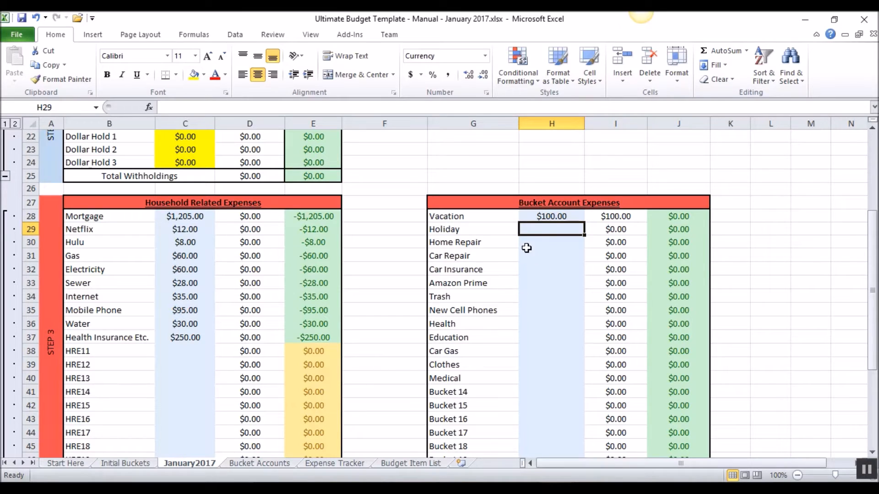
text(175)
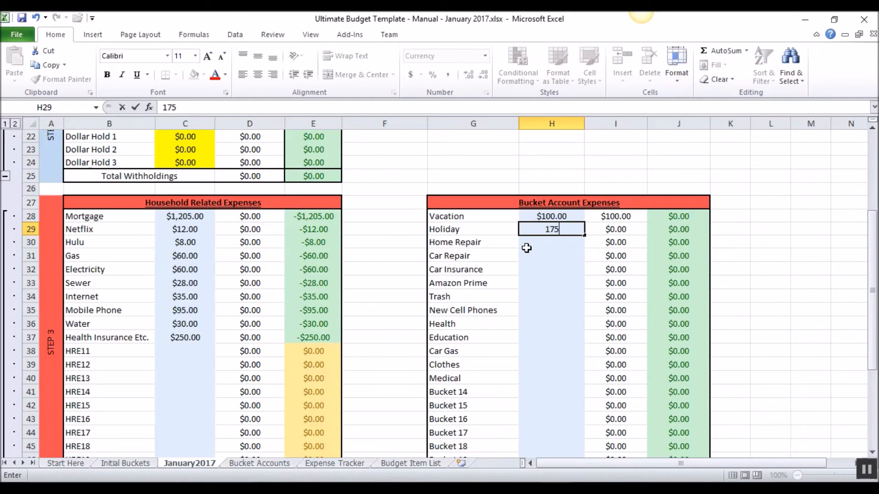
key(Return)
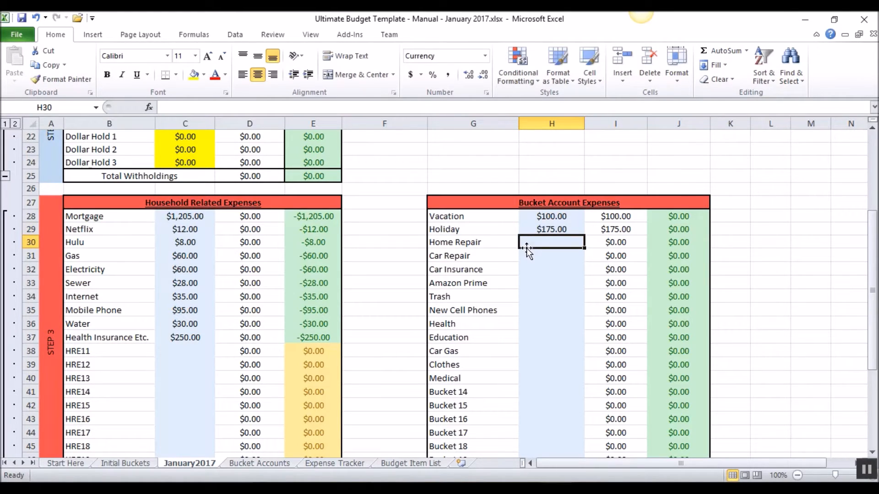
Budget 100 each for Home Repair and Car Repair in Bucket Account Expenses.
text(100)
key(Return)
text(100)
key(Return)
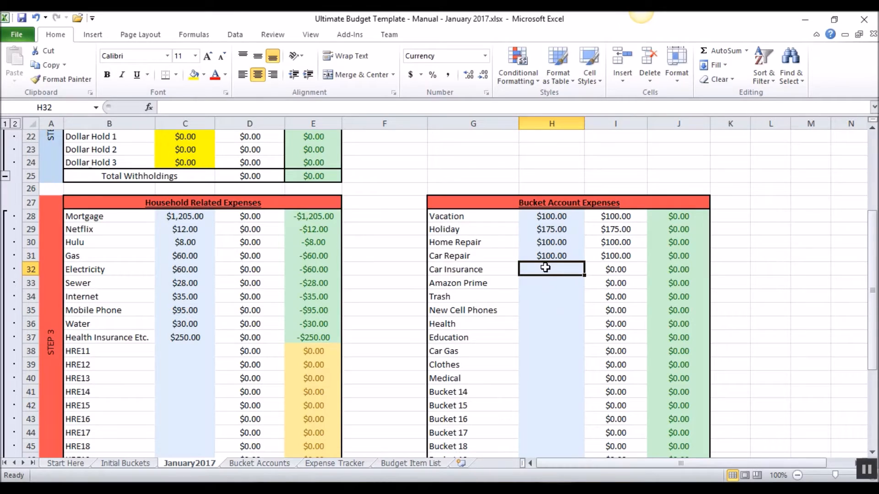
Work out the monthly car insurance share beside the table by entering 375 in L32 and =L32/6 in M32.
click(771, 274)
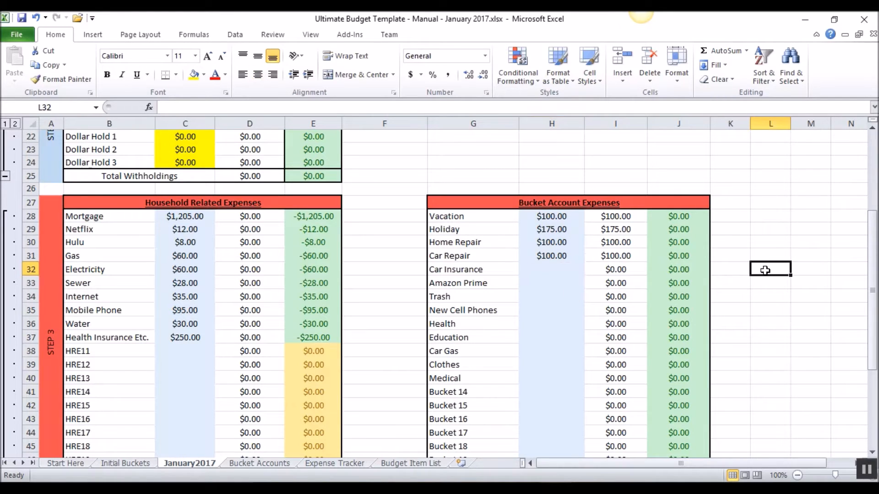
text(35)
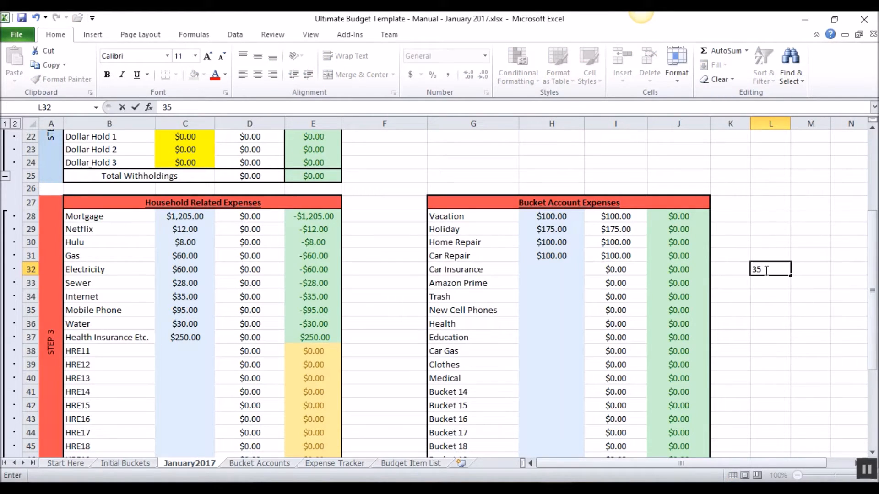
key(BackSpace)
text(75)
key(Tab)
text(=)
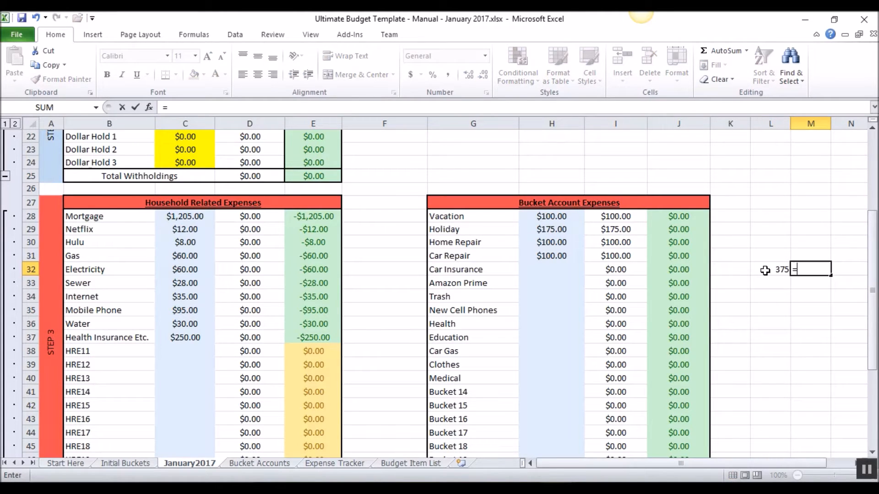
click(765, 271)
text(/)
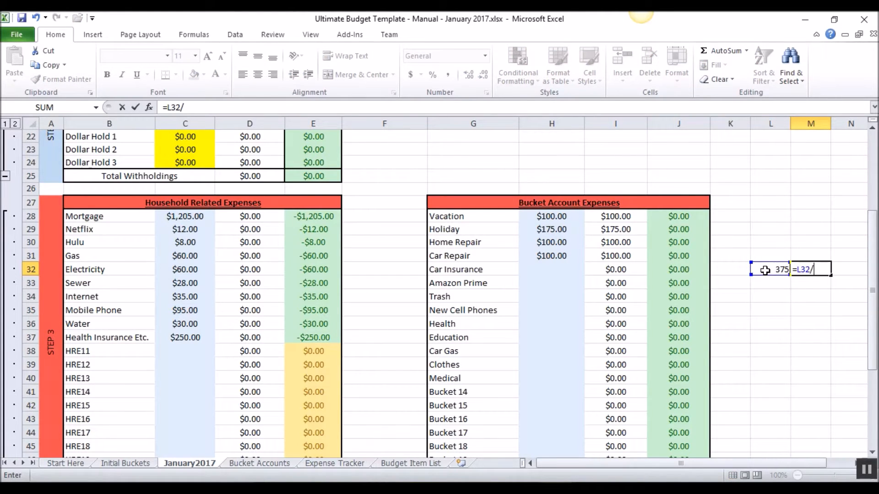
text(6)
key(Return)
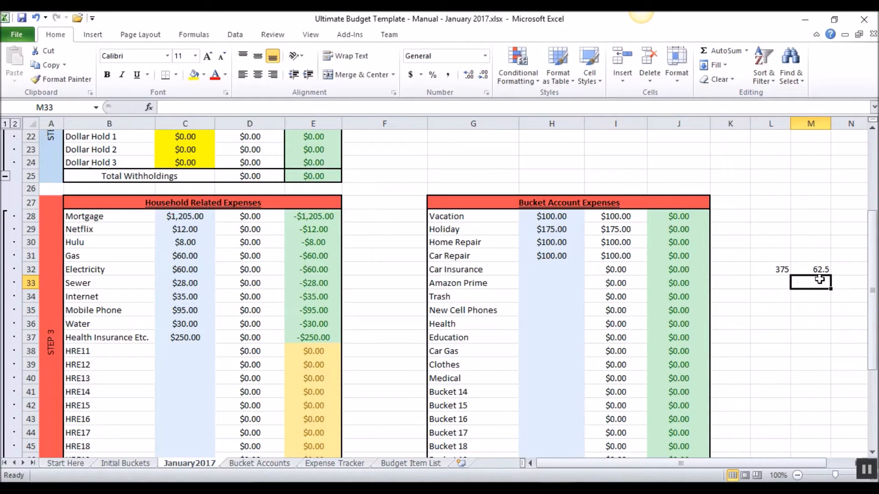
Set the Budgeted amount for Car Insurance to 65 in Bucket Account Expenses.
click(550, 268)
text(65)
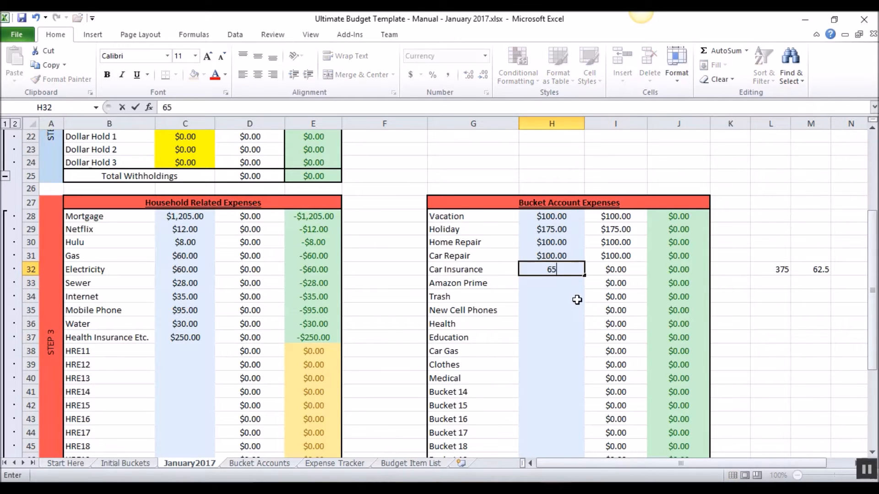
key(Return)
Select the car insurance scratch amount in cell L32.
key(Right)
key(Right)
key(Right)
key(Right)
key(Up)
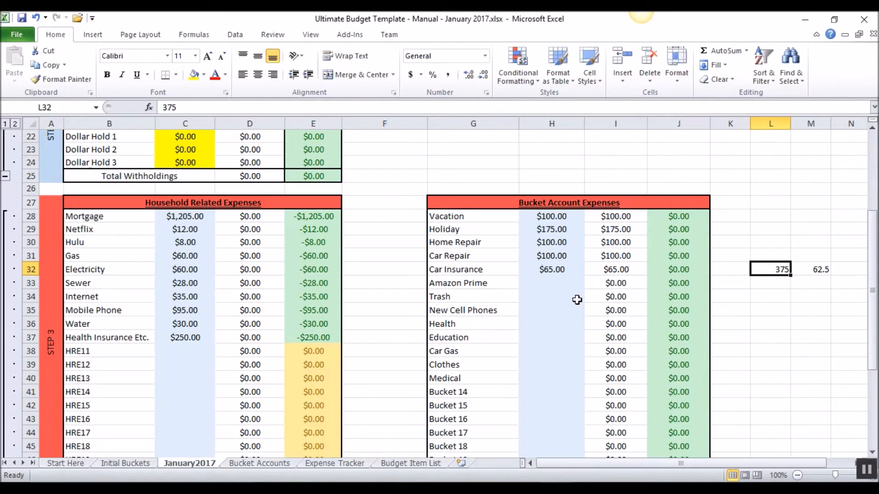
Clear the scratch calculation values in cells L32 and M32.
key(Delete)
key(Right)
key(Delete)
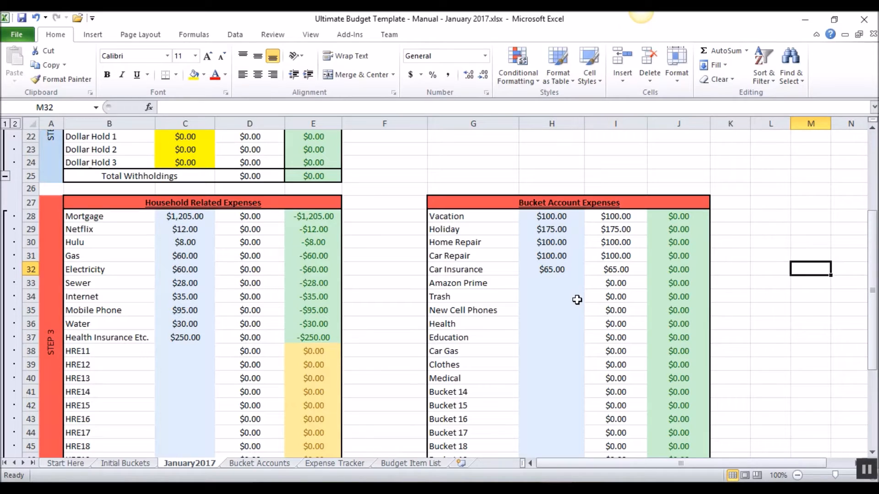
Set the budgeted amount for Amazon Prime in Bucket Account Expenses to $8.
click(555, 280)
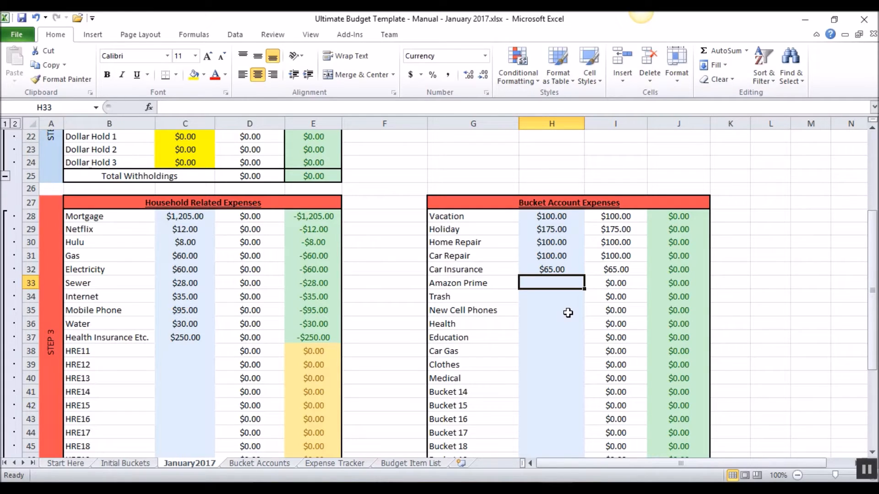
key(Right)
key(Right)
key(Right)
key(Right)
key(Left)
key(Left)
key(Left)
key(Left)
text(8)
key(Return)
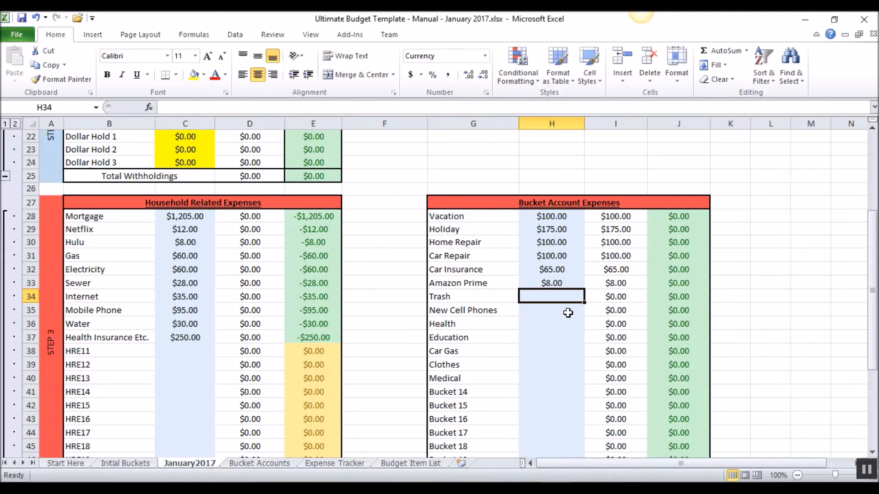
Calculate the monthly trash cost beside the table by entering 175 in L34 and =L34/12 in M34.
click(756, 296)
text(175)
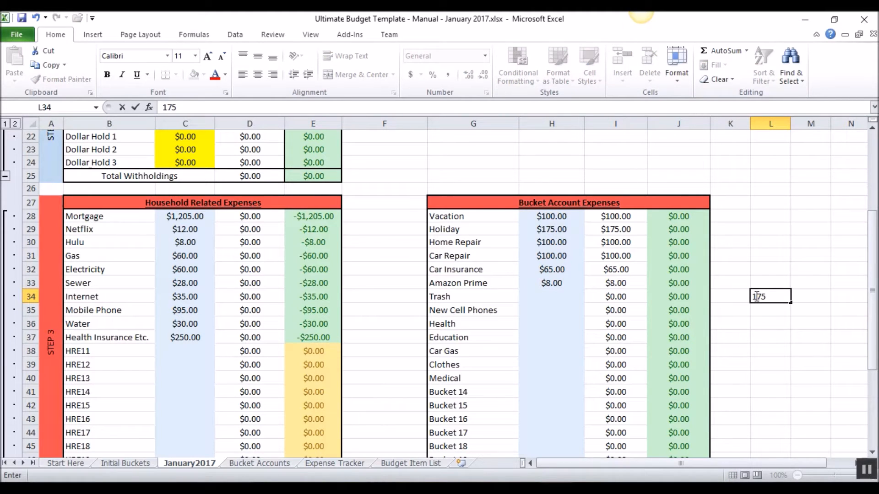
key(Tab)
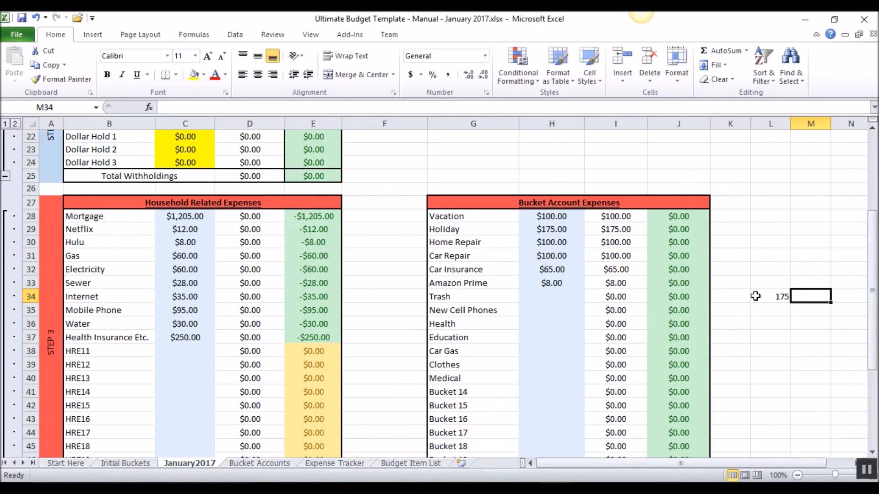
text(=)
click(755, 296)
text(/)
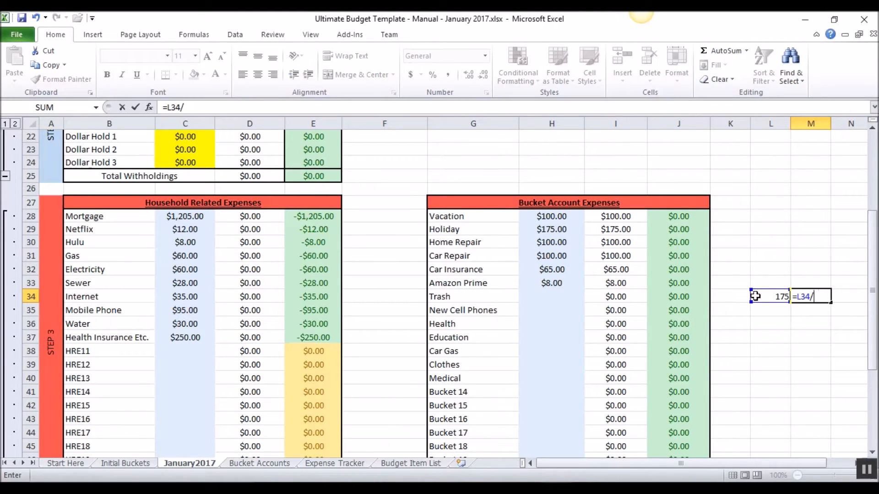
text(12)
key(Return)
Set the budgeted amount for the Trash bucket to $15.
click(548, 298)
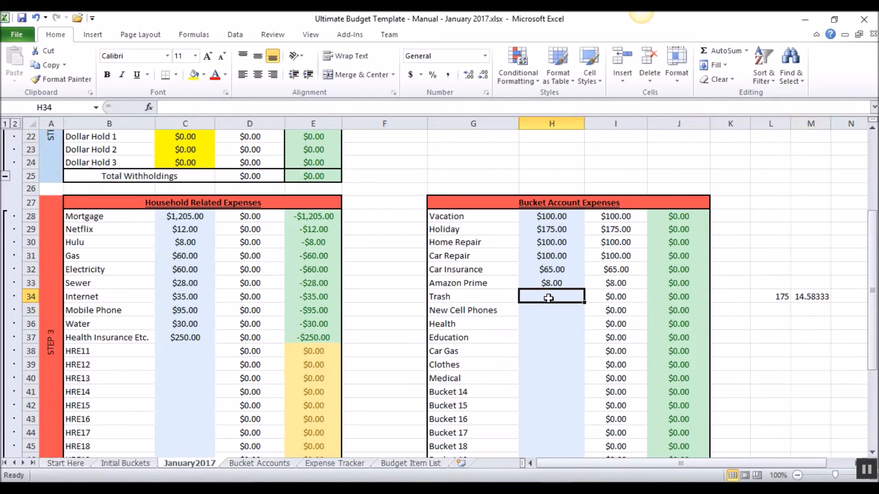
text(15)
key(Return)
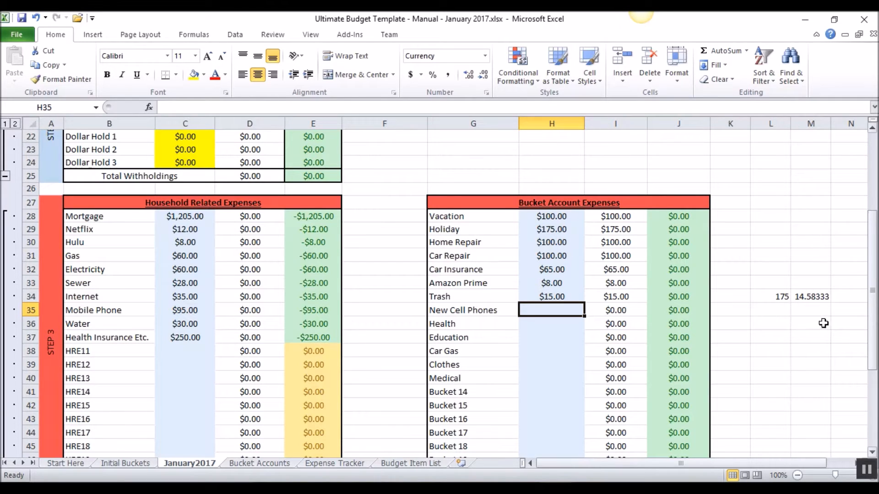
Calculate a monthly cell phone amount beside the table by entering 300 in L36 and =L36/12 in M36.
click(768, 314)
click(764, 326)
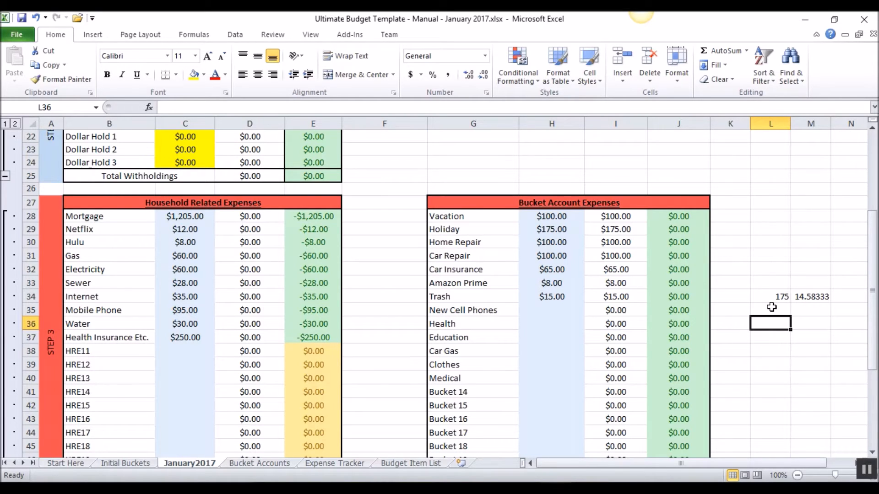
text(150)
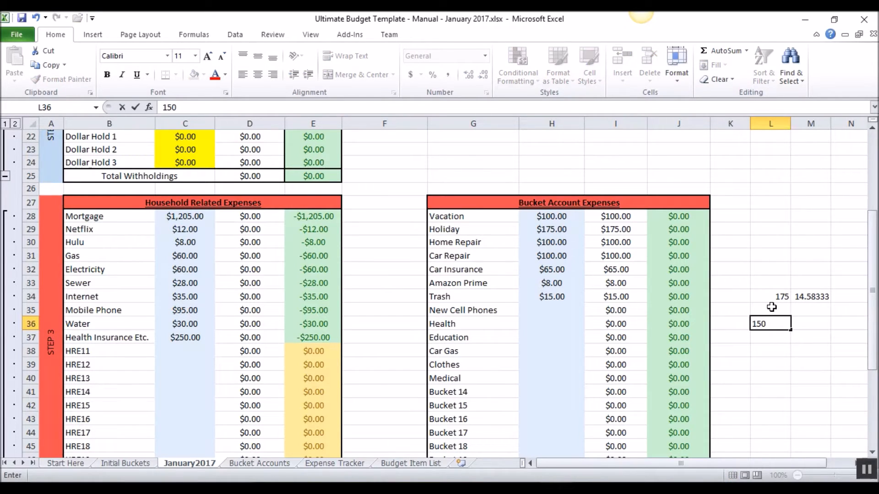
key(BackSpace)
key(BackSpace)
key(BackSpace)
text(300)
key(Tab)
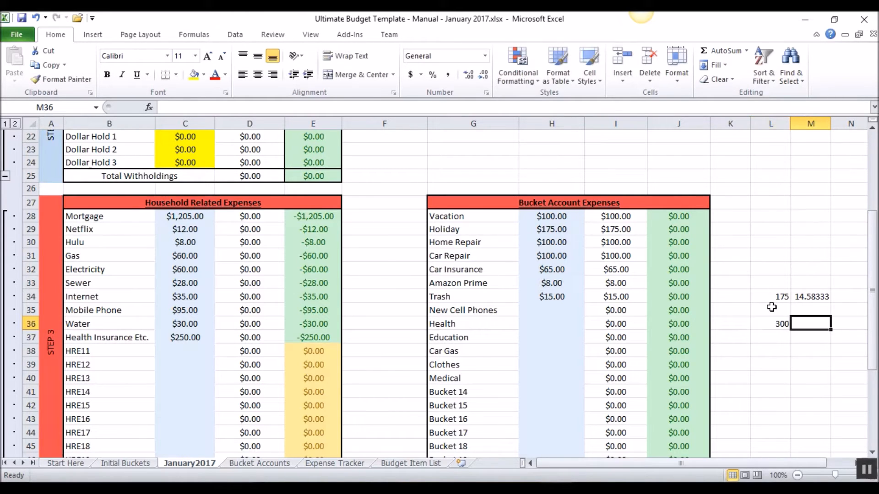
text(=)
key(Left)
text(/12)
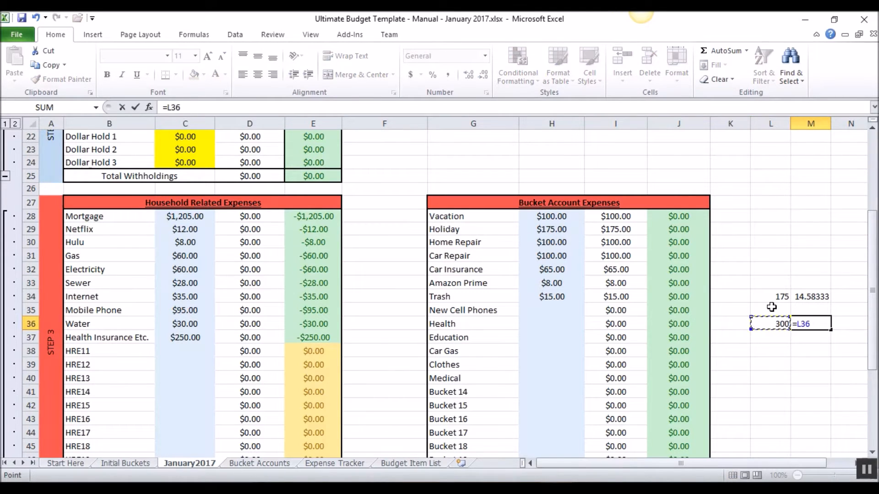
key(Return)
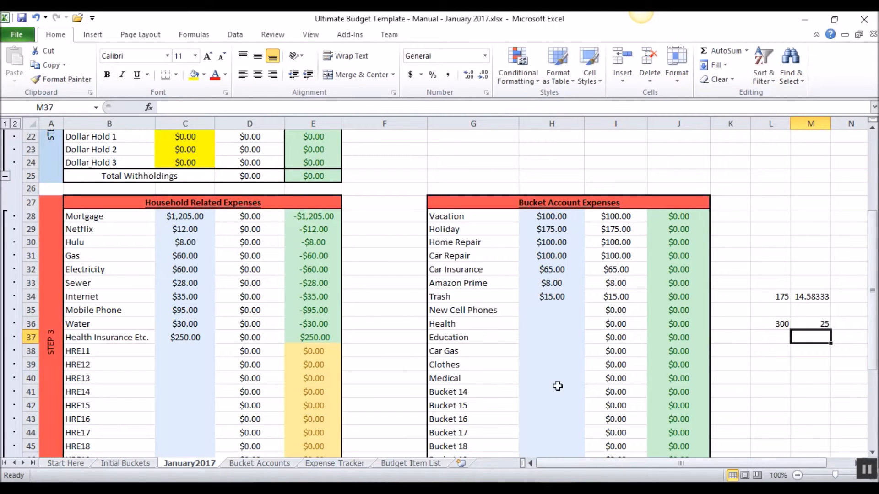
Set the budgeted amount for the New Cell Phones bucket to $25.
click(552, 310)
text(25)
key(Return)
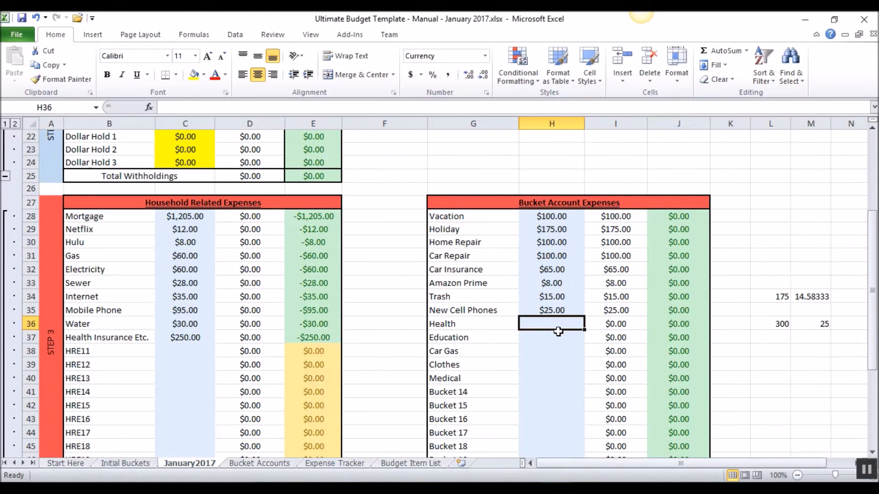
click(110, 310)
click(553, 315)
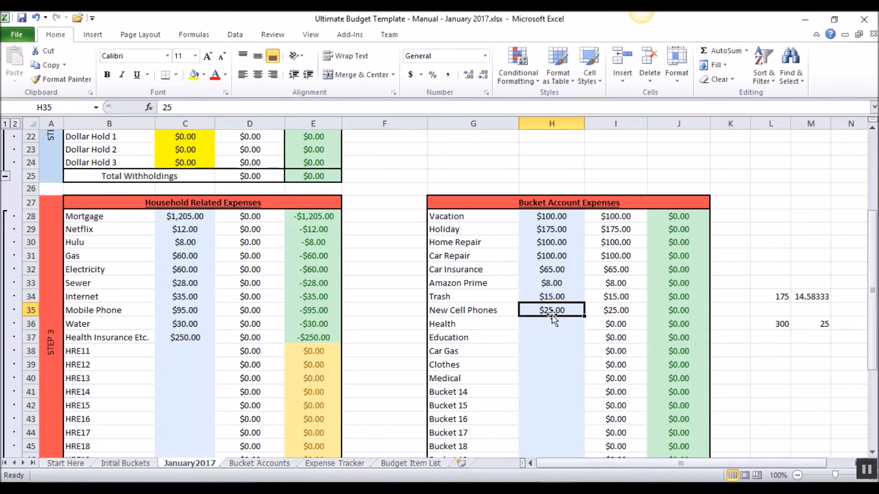
Set the budgeted amount for the Health bucket to $100.
click(554, 323)
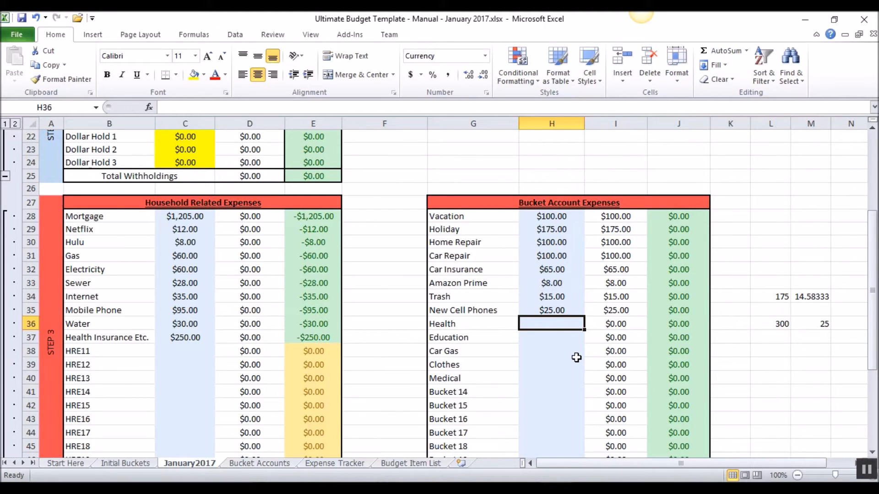
text(100)
key(Return)
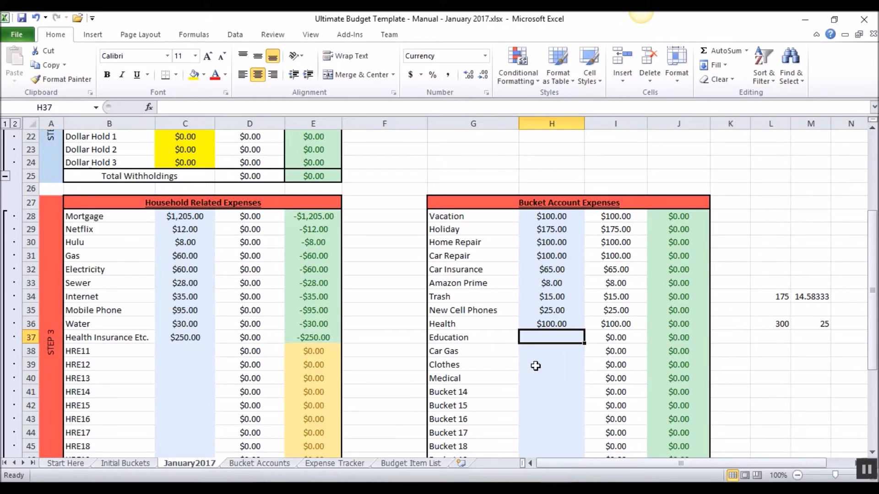
Enter the bucket budgets: $125 for Education, $75 for Car Gas and $75 for Clothes.
text(125)
key(Return)
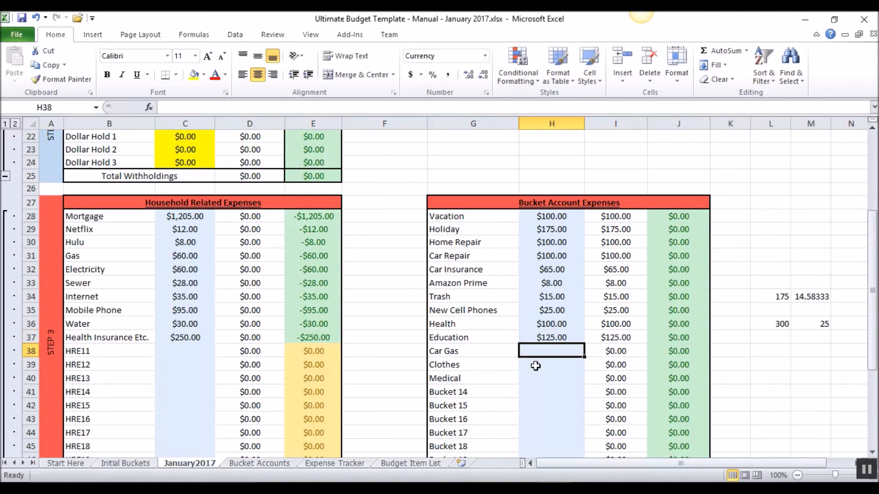
text(75)
key(Return)
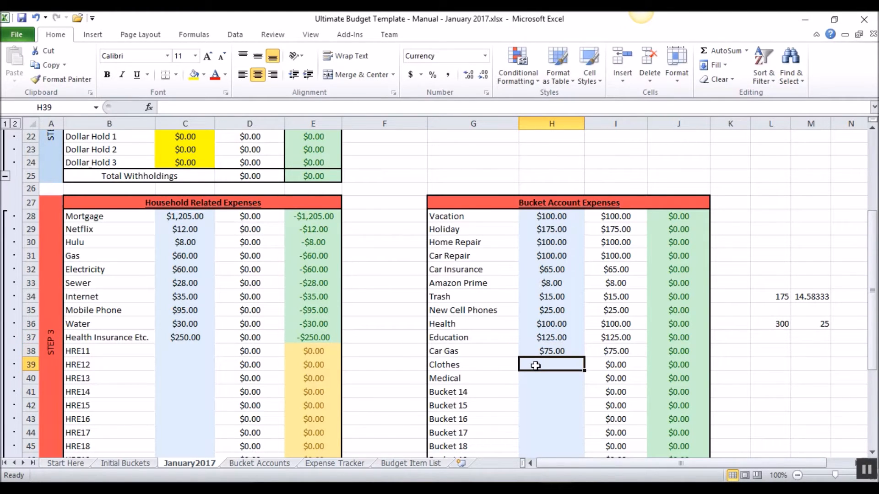
text(75)
key(Return)
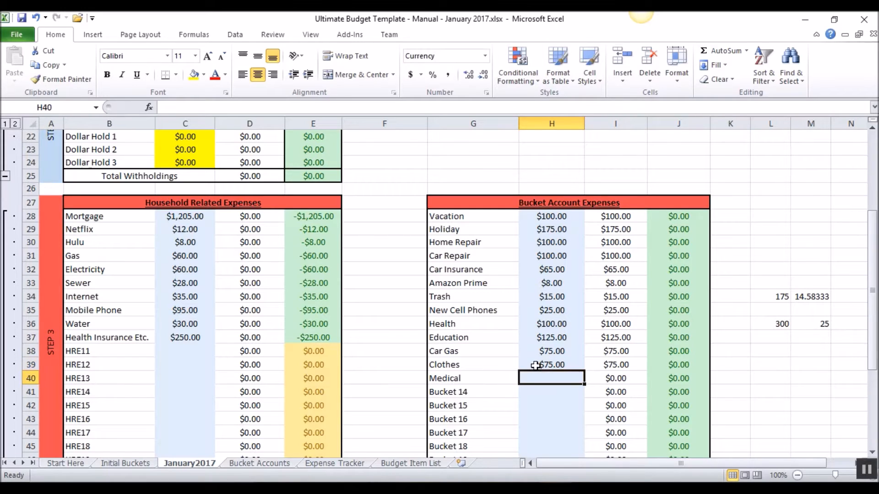
Change the budgeted amount for the Health bucket to $20.
click(546, 325)
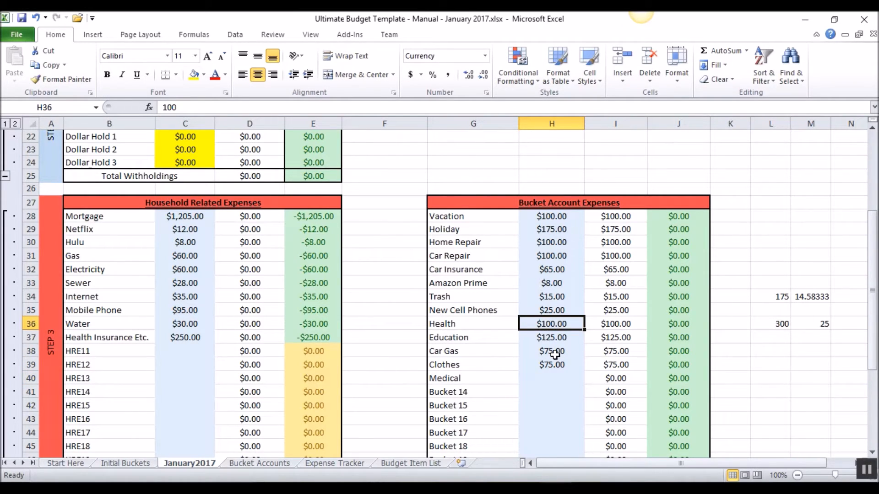
text(20)
key(Return)
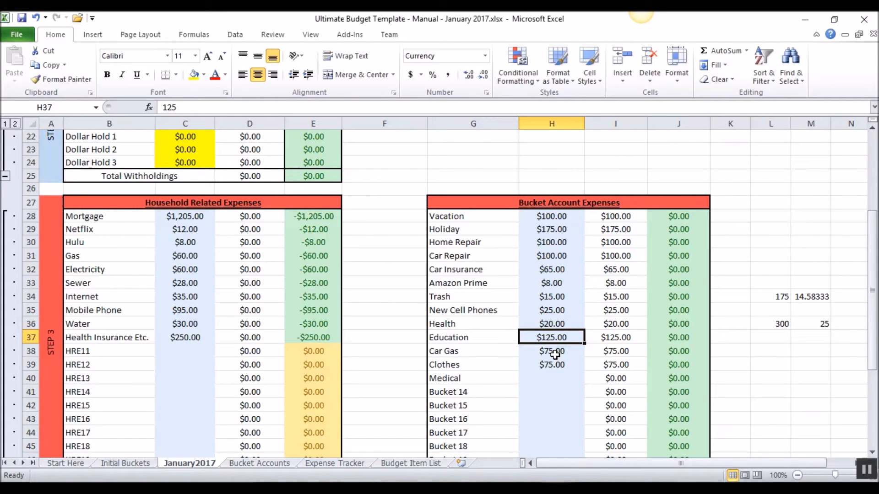
key(Up)
key(Left)
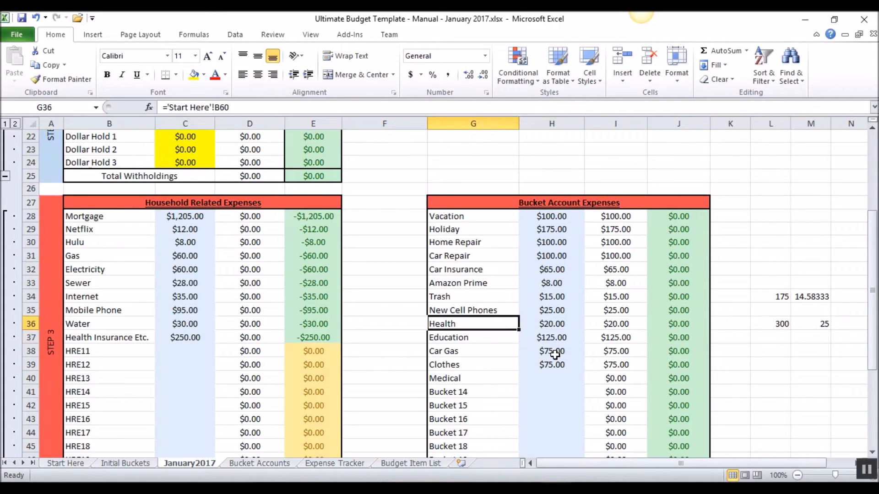
key(Right)
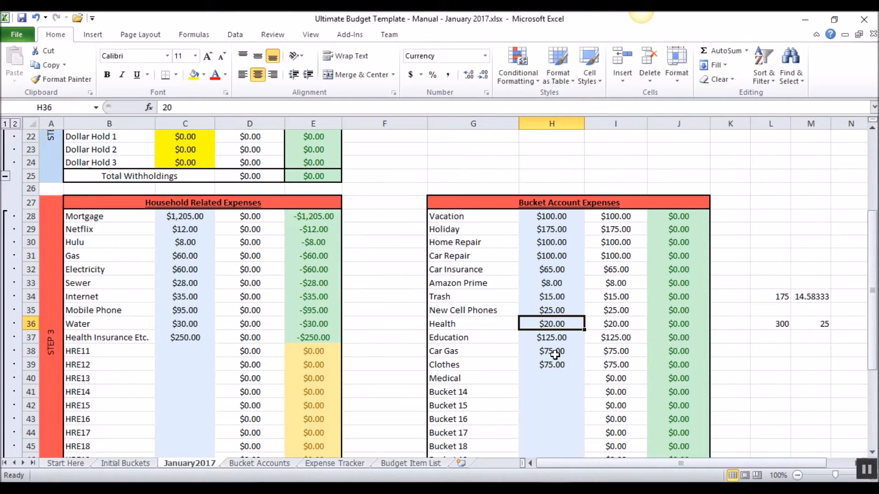
Set the budgeted amount for the Medical bucket to $100.
key(Down)
key(Down)
key(Down)
key(Down)
text(100)
key(Return)
Check the budgeted Total Month End in the Monthly Summary and review the Bucket Account Expenses amounts, including Holiday and Vacation.
scroll(519, 360, down, 4)
scroll(519, 360, down, 4)
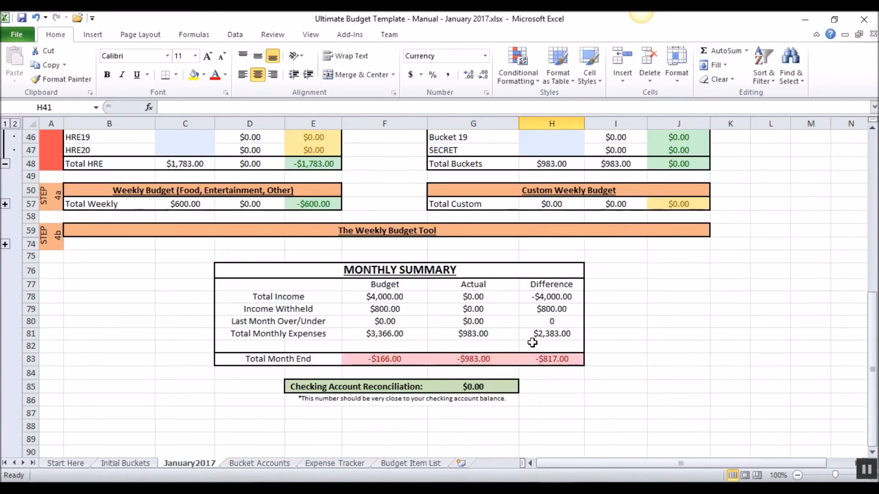
click(385, 358)
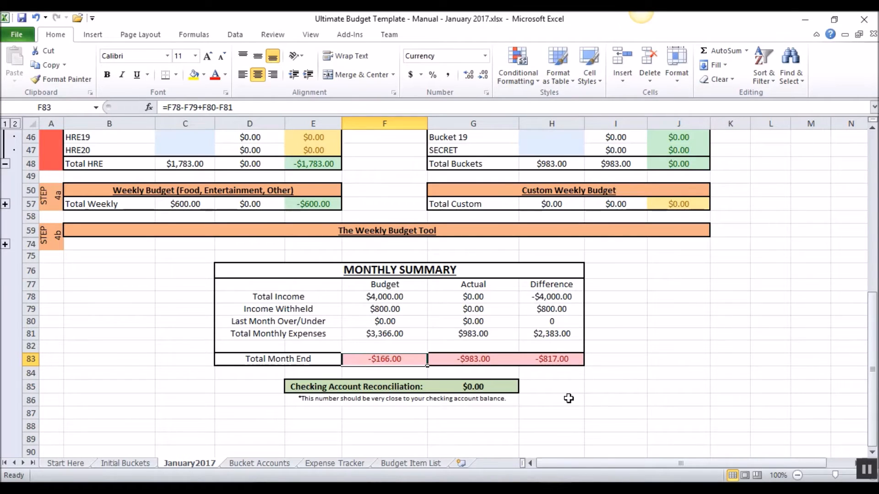
scroll(567, 398, up, 1)
scroll(476, 387, up, 6)
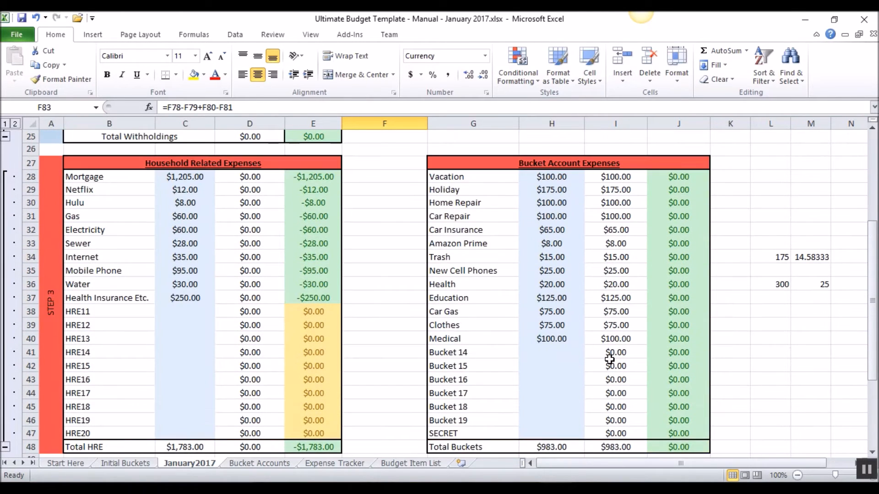
scroll(609, 360, up, 2)
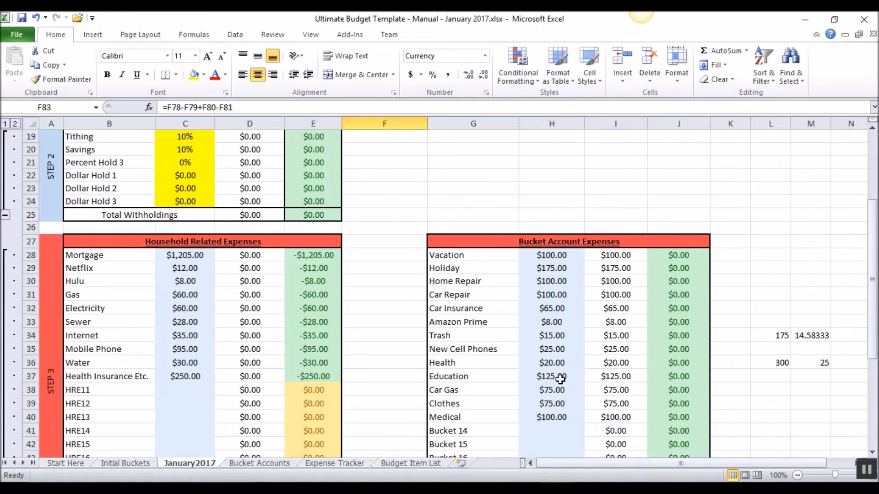
scroll(560, 379, down, 1)
scroll(560, 379, up, 5)
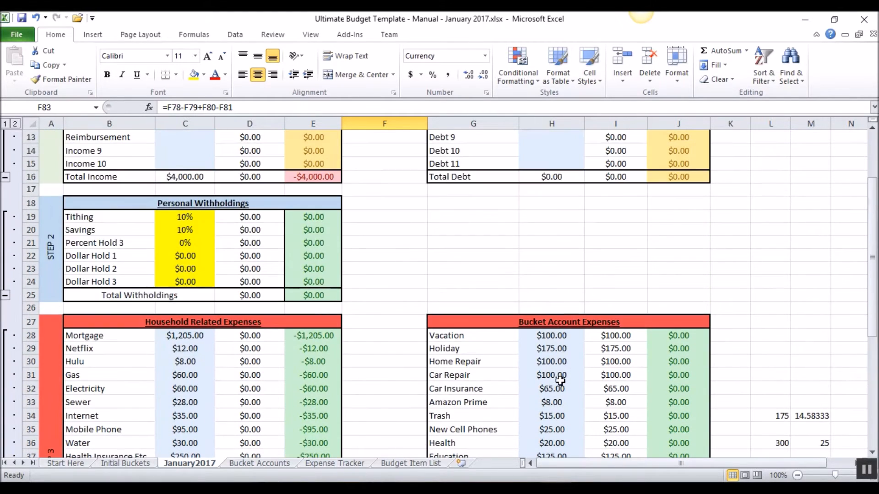
scroll(560, 380, down, 6)
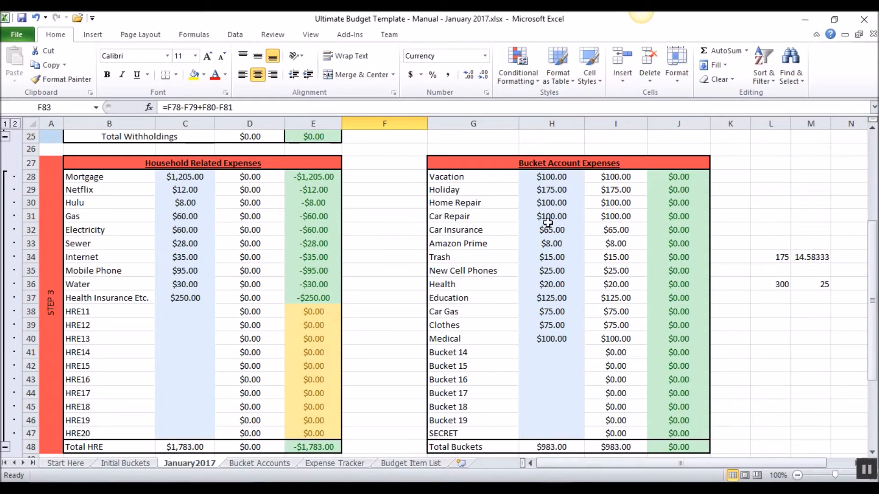
click(542, 190)
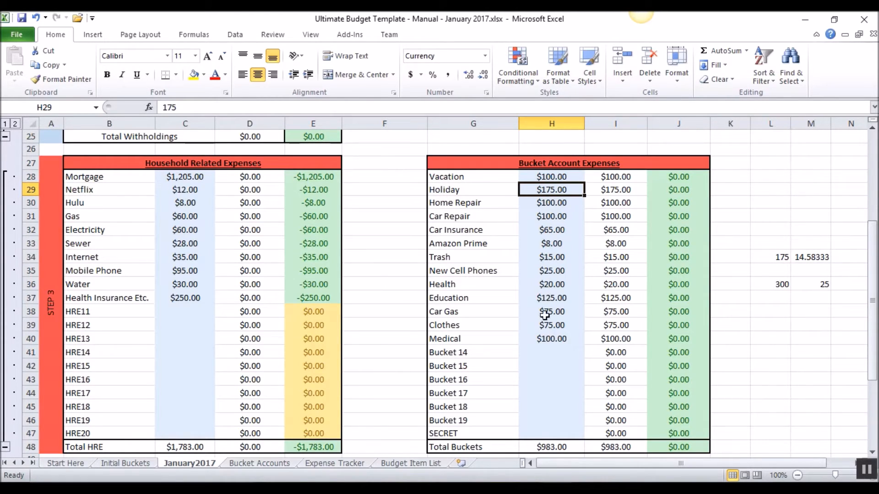
click(548, 176)
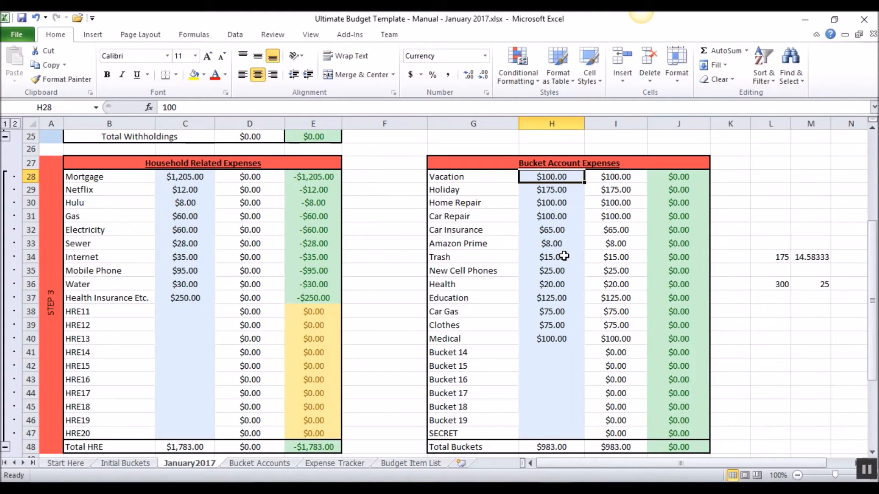
Set the budgeted amount for the SECRET bucket at the end of Bucket Account Expenses to $100.
drag(448, 432, 569, 434)
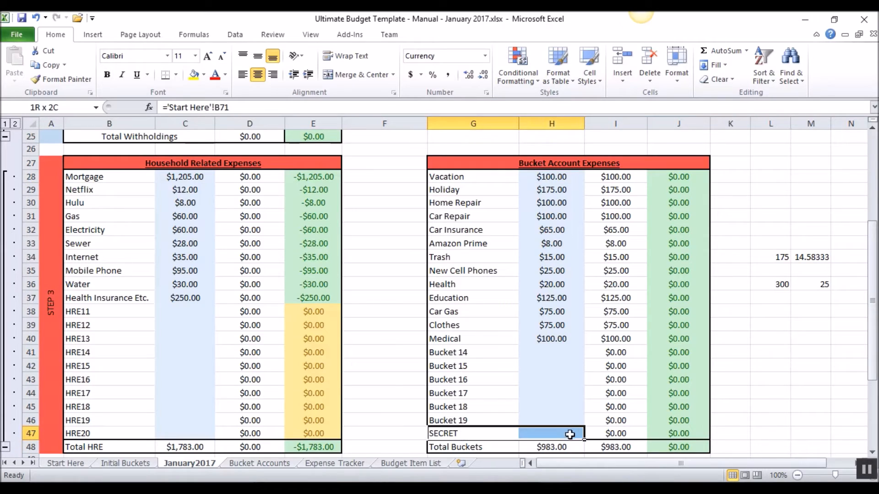
click(570, 433)
text(100)
key(Return)
scroll(563, 331, down, 1)
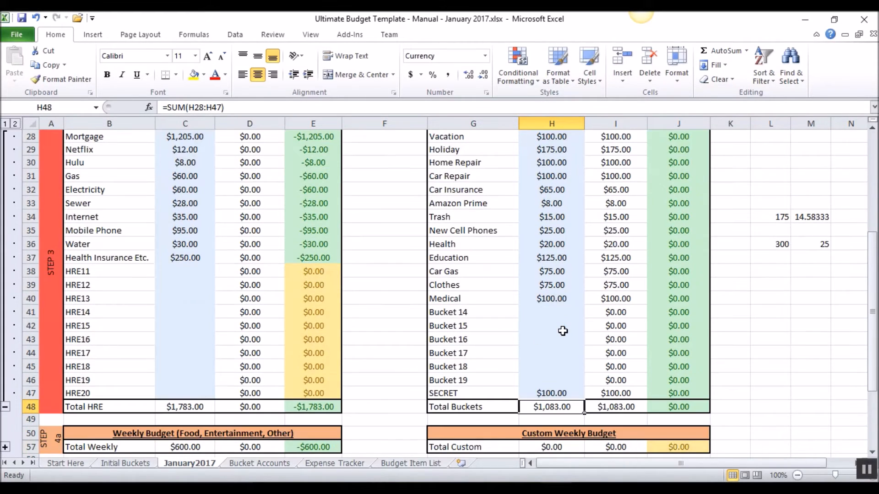
scroll(562, 332, down, 1)
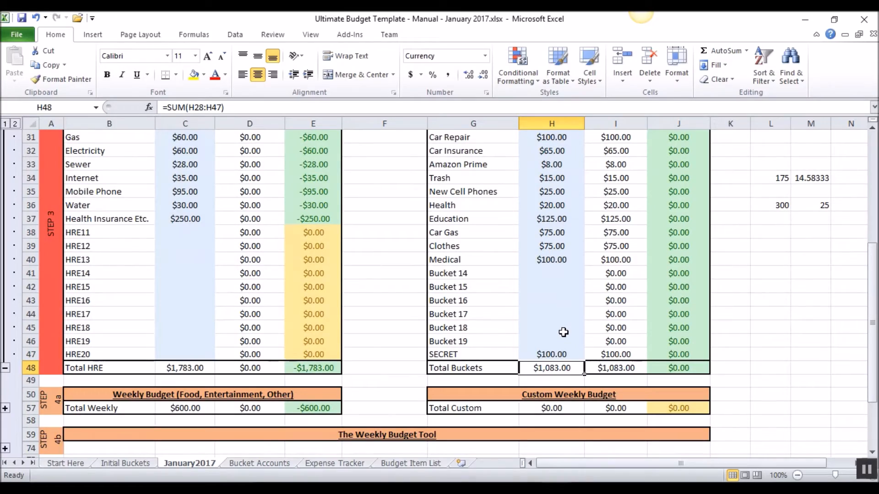
Compare the Savings percentage in Personal Withholdings with the budgeted amounts in Bucket Account Expenses, including Holiday and SECRET.
click(550, 356)
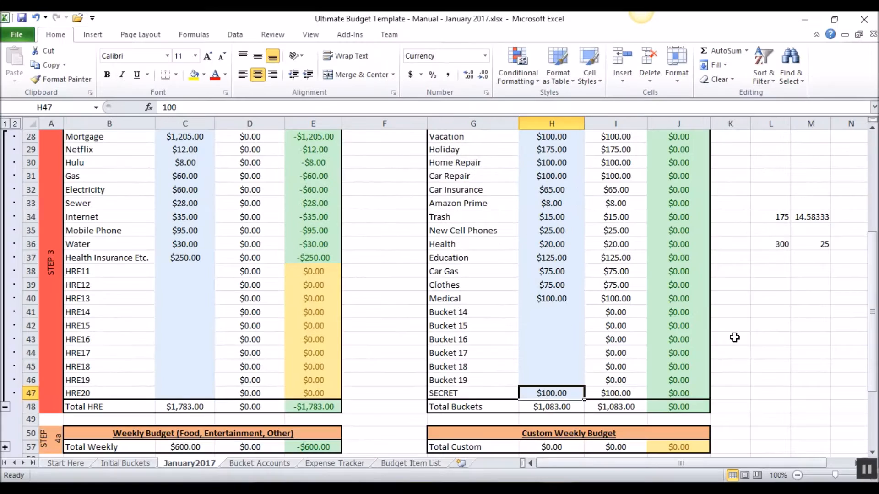
scroll(611, 323, up, 1)
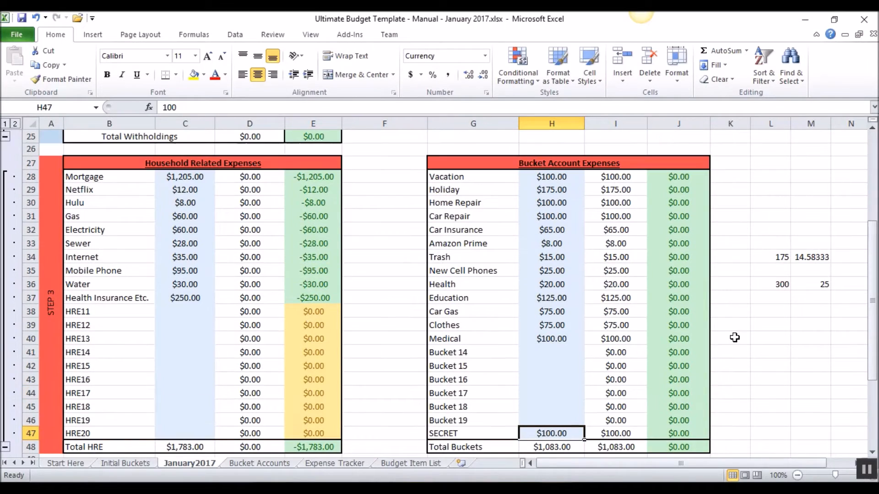
scroll(530, 359, up, 3)
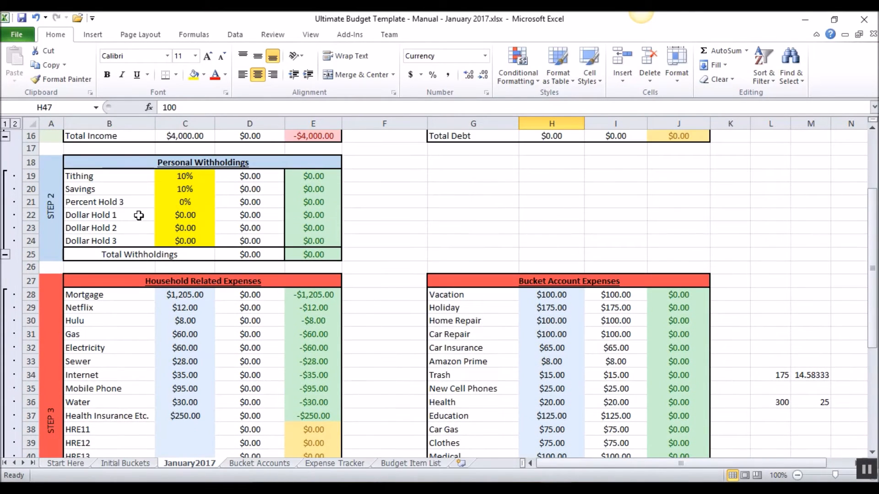
click(183, 192)
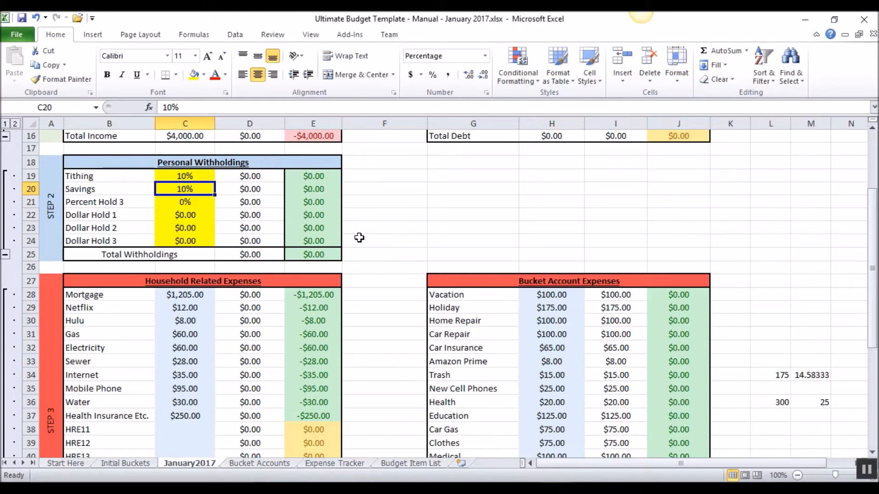
scroll(449, 337, down, 2)
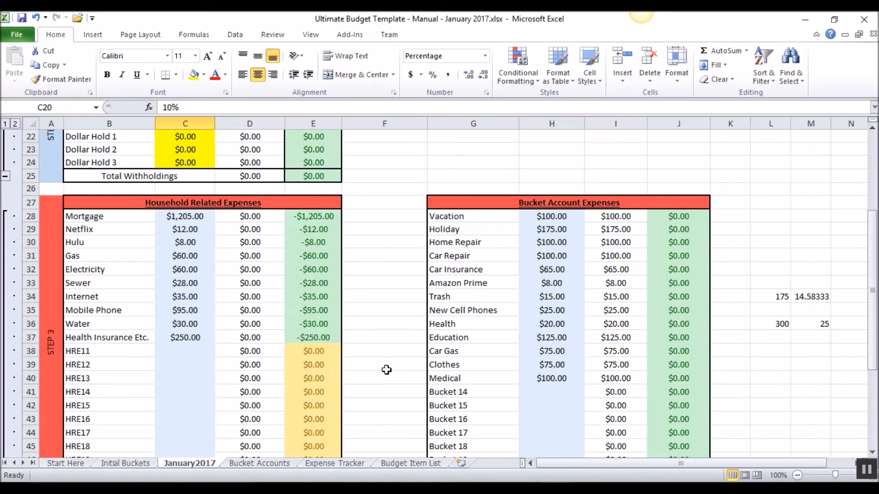
drag(542, 217, 553, 369)
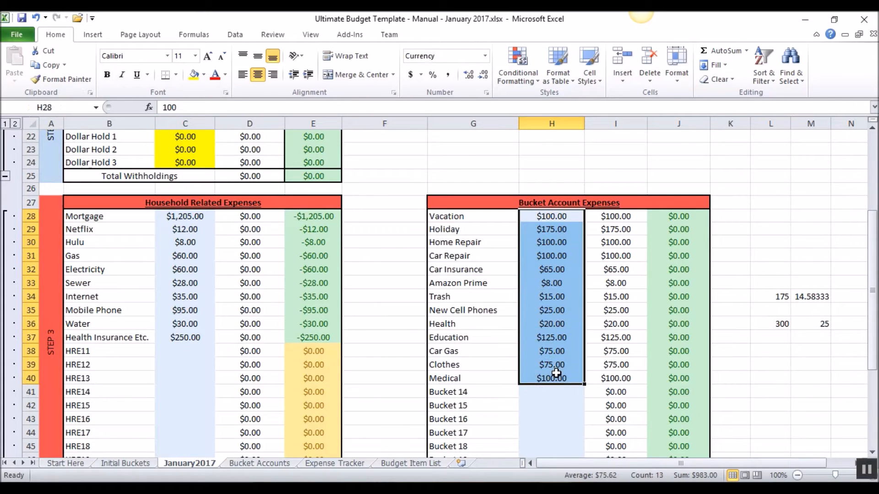
scroll(553, 370, down, 1)
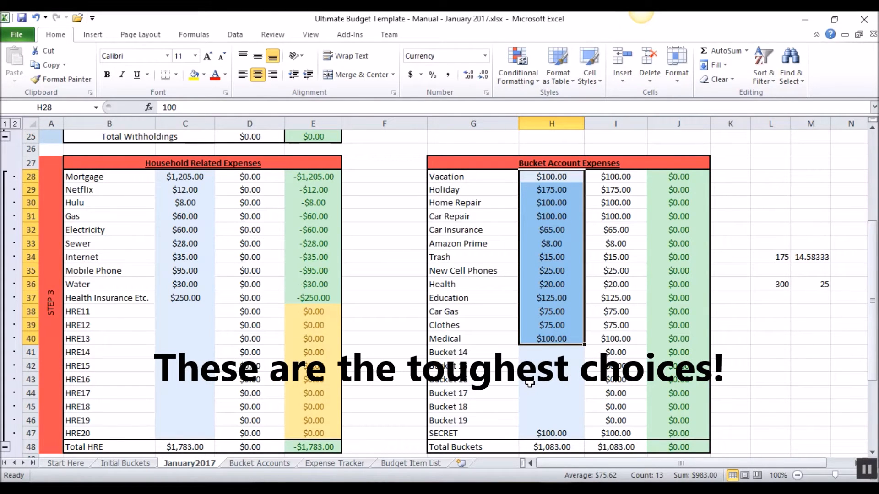
scroll(530, 383, up, 4)
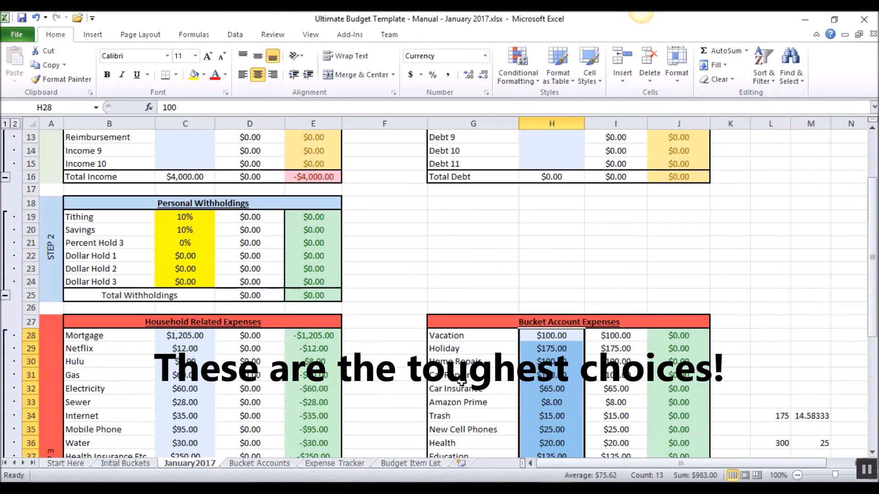
click(185, 230)
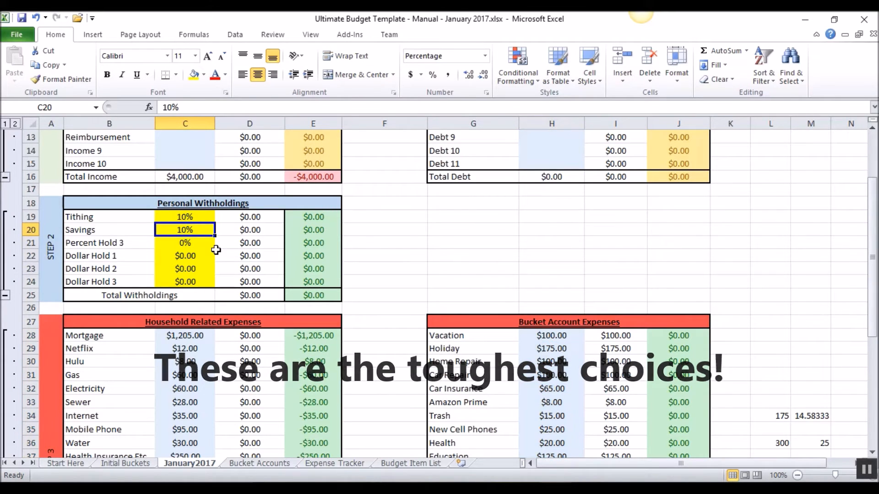
scroll(210, 254, up, 2)
scroll(208, 322, down, 3)
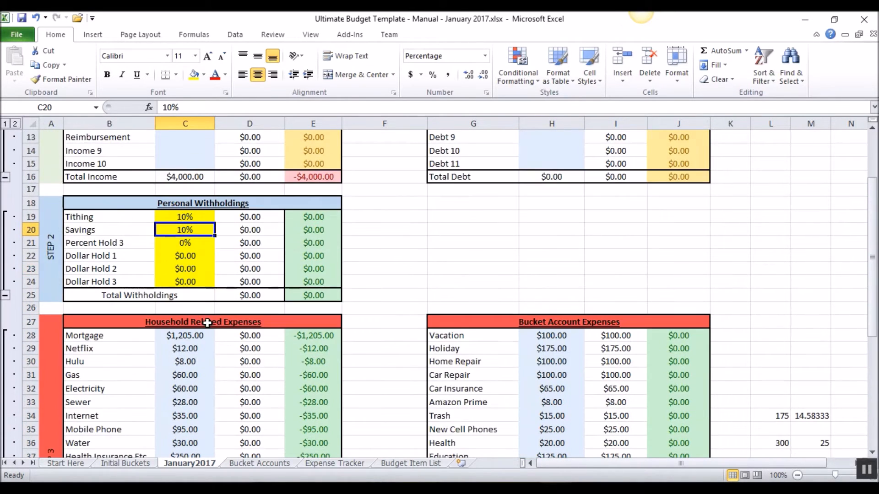
click(549, 310)
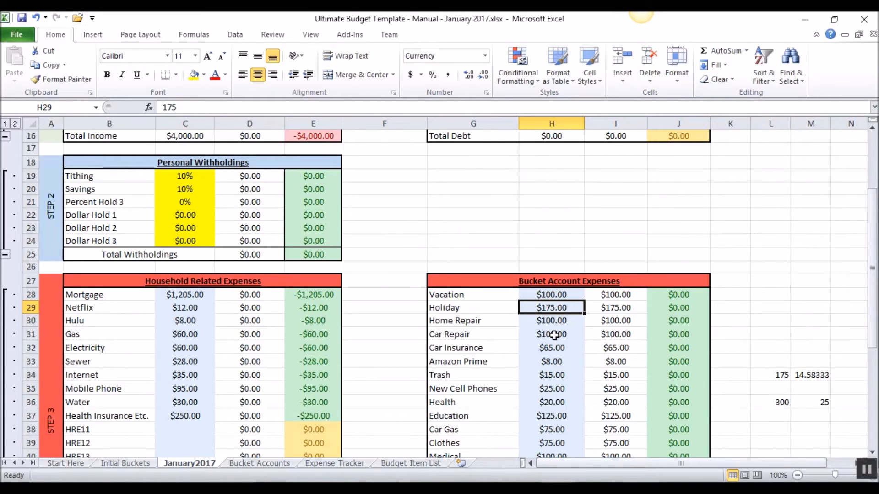
scroll(476, 378, down, 3)
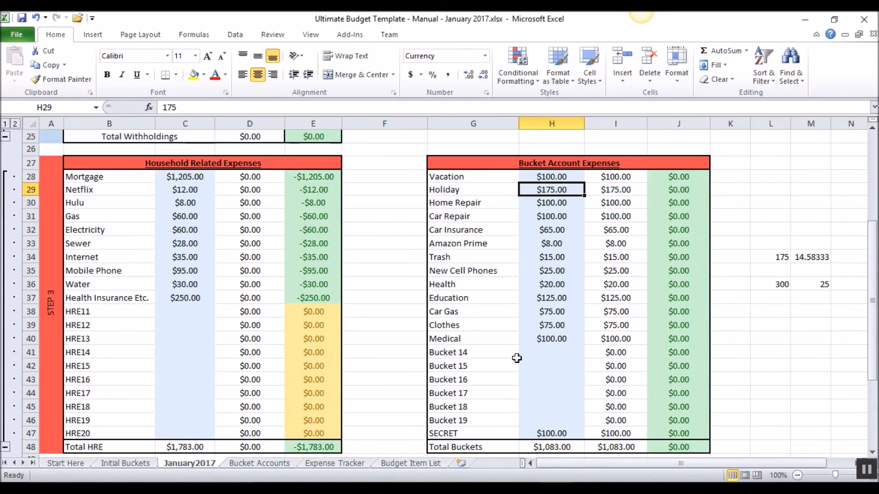
scroll(514, 351, up, 4)
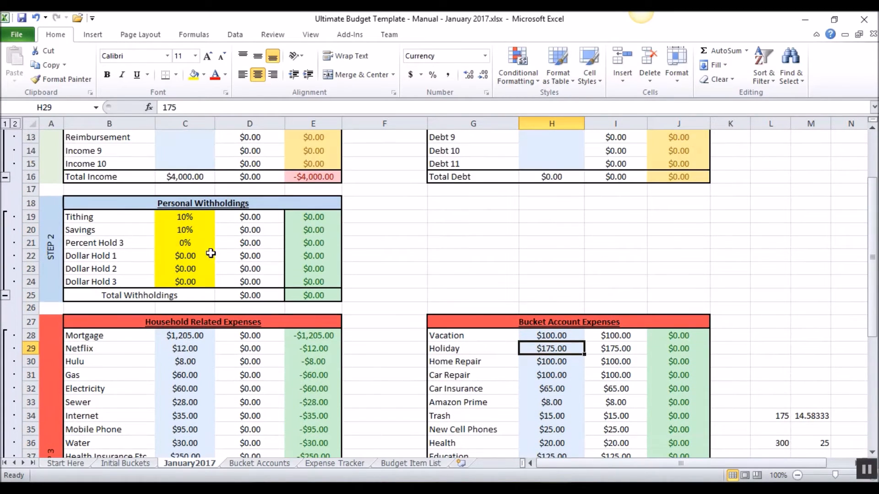
Try a Savings withholding of 7% and check the budgeted Total Month End in the Monthly Summary.
click(181, 232)
text(7)
key(Return)
scroll(280, 292, down, 10)
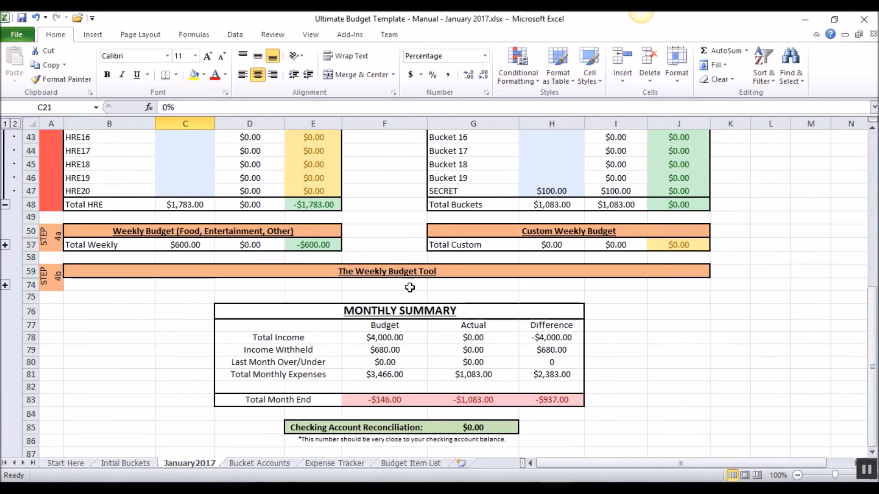
Try a Savings withholding of 0% and check its effect on the budgeted Total Month End.
scroll(320, 293, up, 8)
click(192, 148)
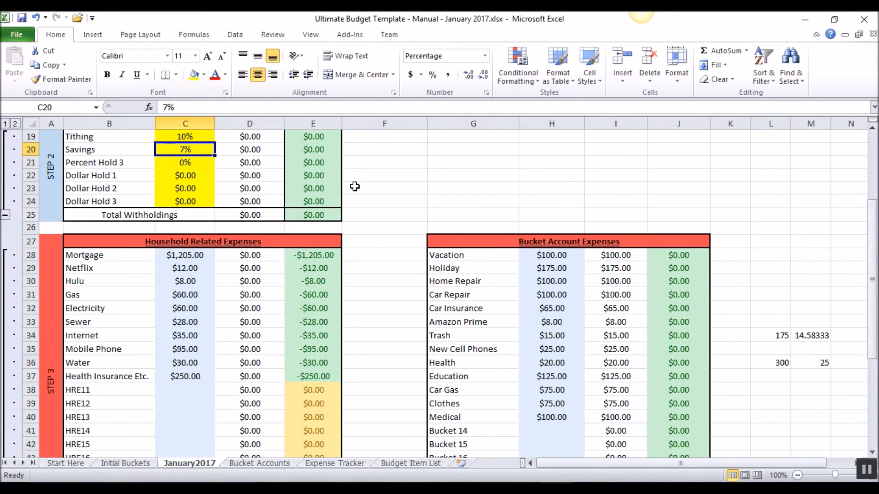
text(0)
key(Return)
scroll(354, 197, down, 8)
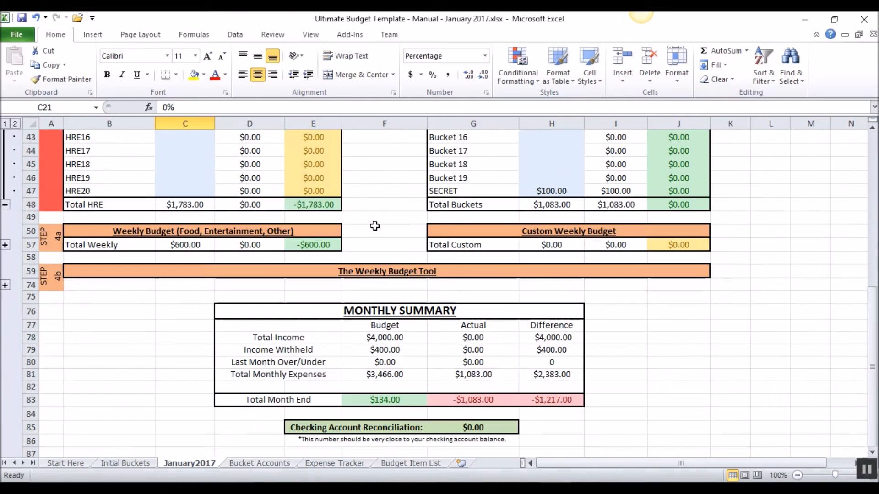
click(383, 399)
Try a Savings withholding of 5% in Personal Withholdings and check the Monthly Summary.
scroll(366, 398, up, 10)
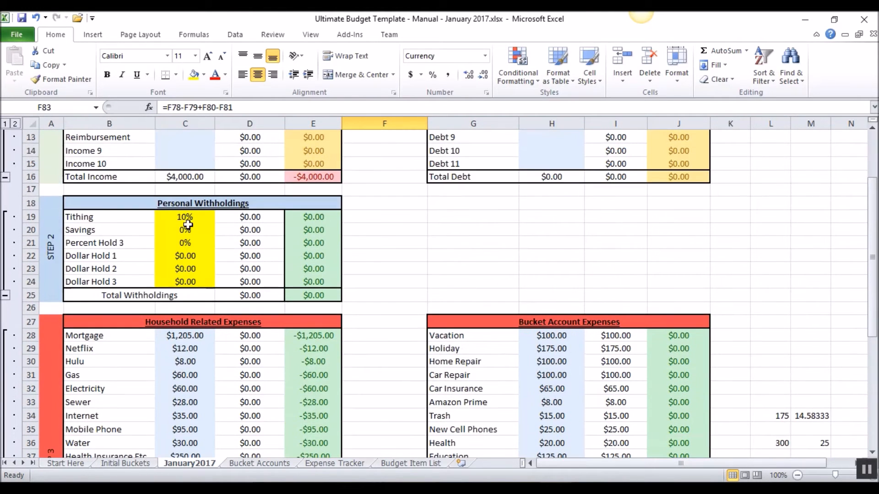
click(187, 229)
text(5)
key(Return)
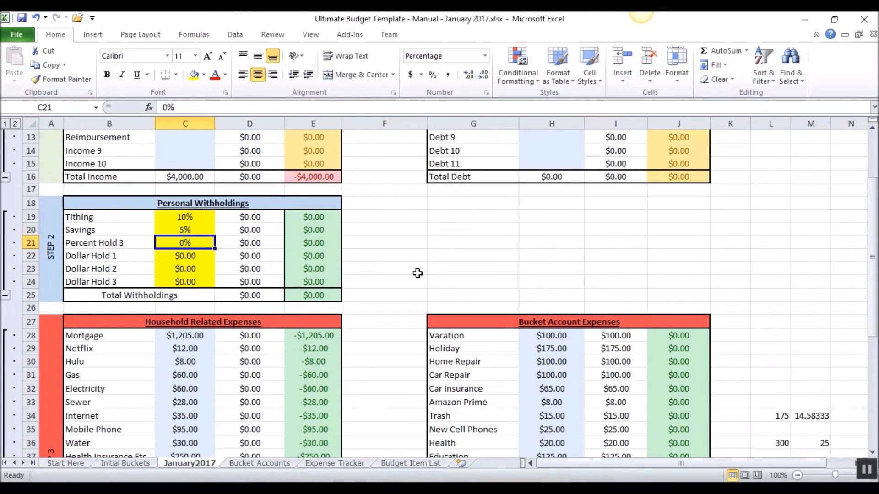
scroll(417, 273, down, 10)
Try a Savings withholding of 4% and check the Monthly Summary again.
scroll(398, 329, up, 8)
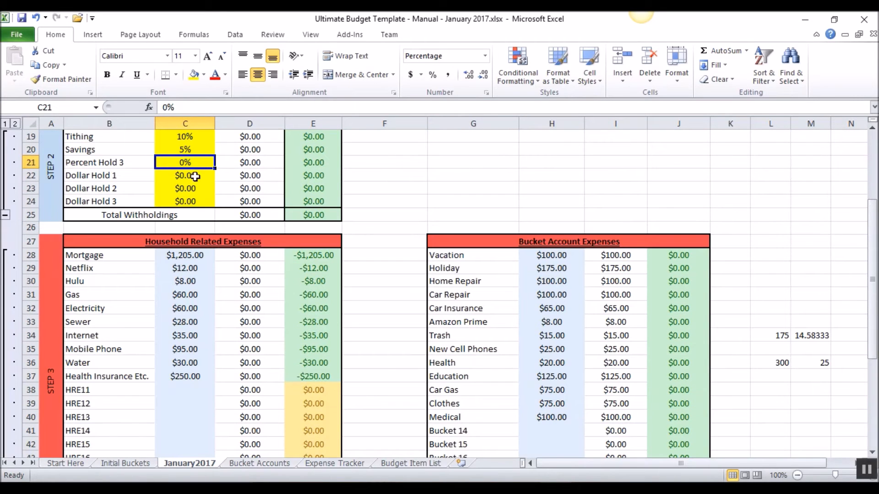
click(190, 151)
text(4)
key(Return)
scroll(295, 176, down, 10)
Set the Savings withholding to 3% and check the budgeted Total Month End in the Monthly Summary.
scroll(281, 210, up, 11)
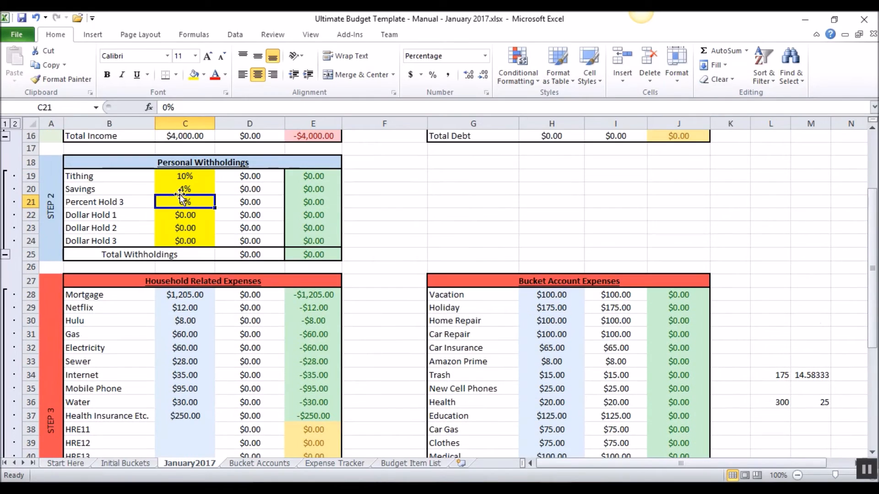
key(Up)
text(3)
key(Return)
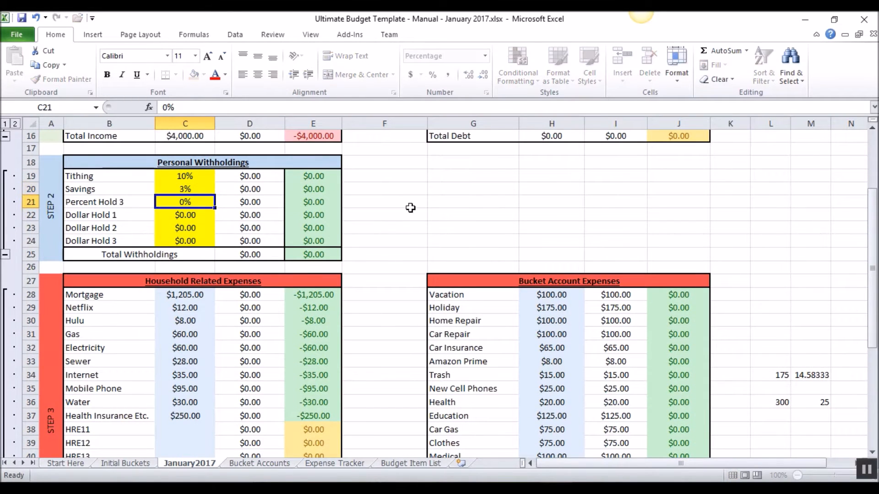
scroll(410, 208, down, 4)
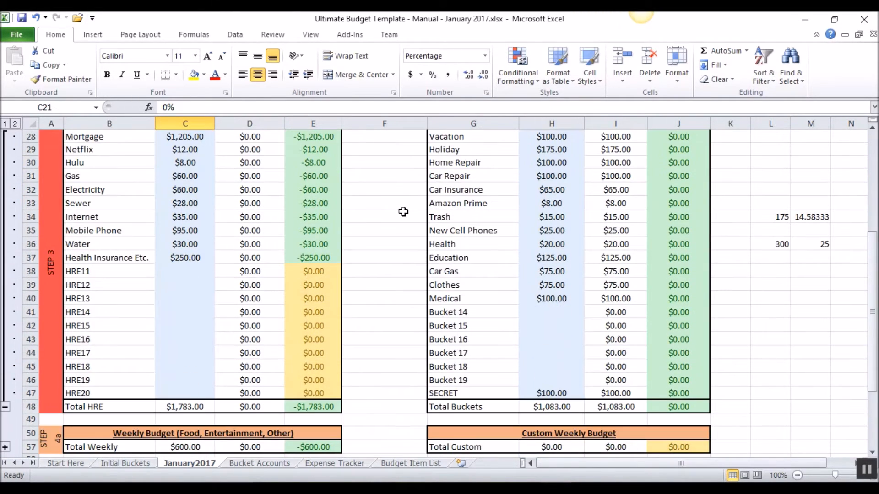
scroll(395, 274, down, 4)
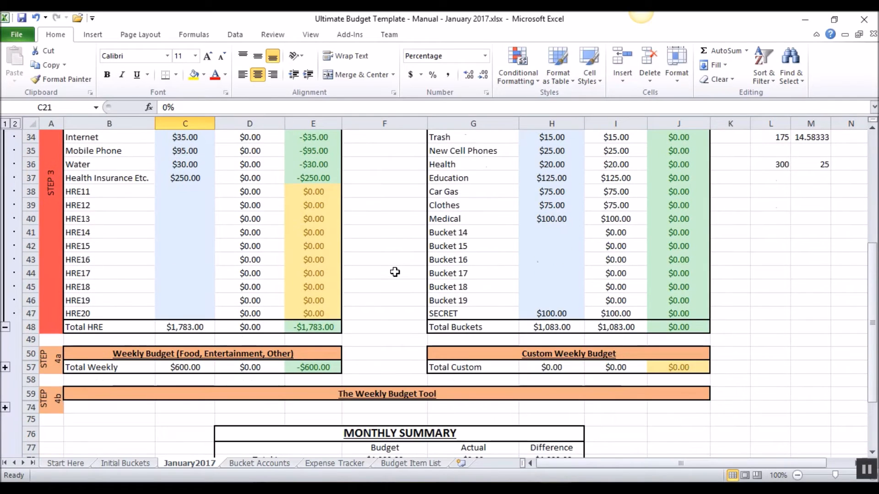
scroll(395, 274, down, 1)
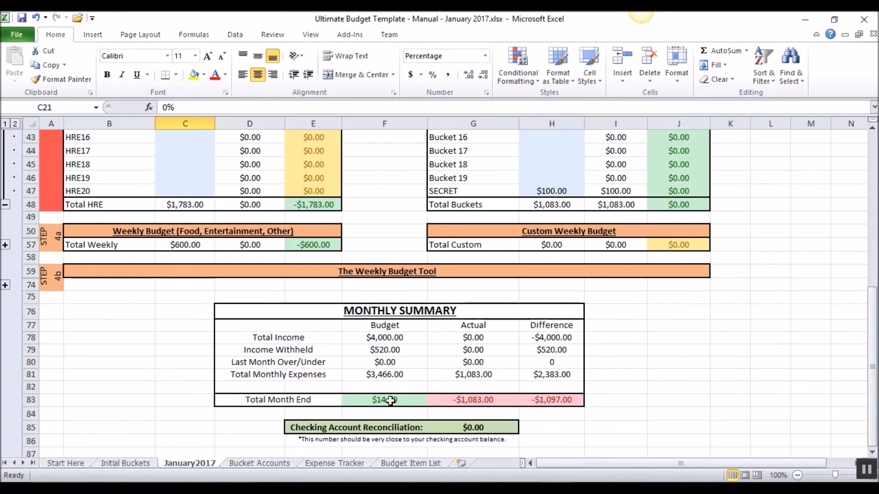
Review the Tithing and Savings percentages in Personal Withholdings.
scroll(387, 401, up, 10)
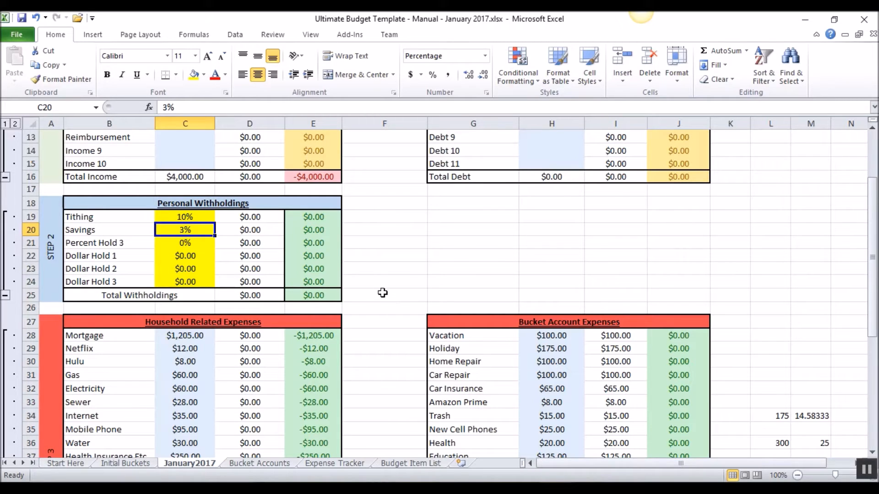
drag(186, 217, 137, 216)
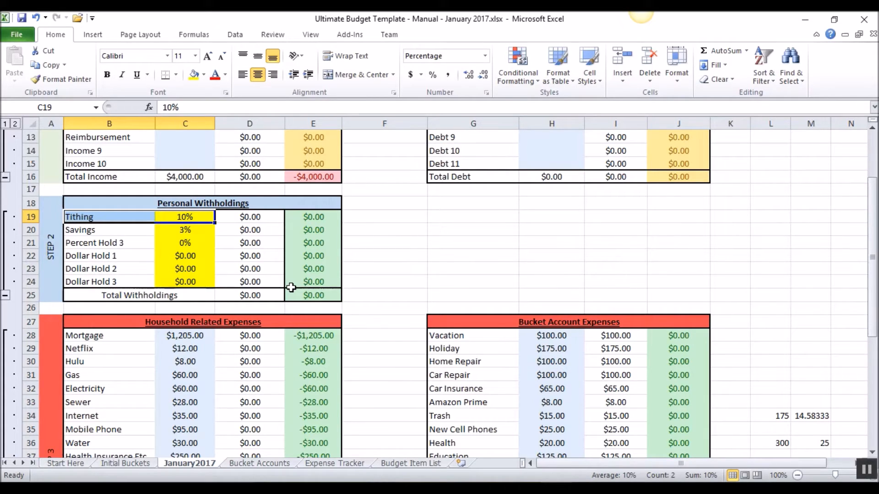
scroll(389, 346, down, 1)
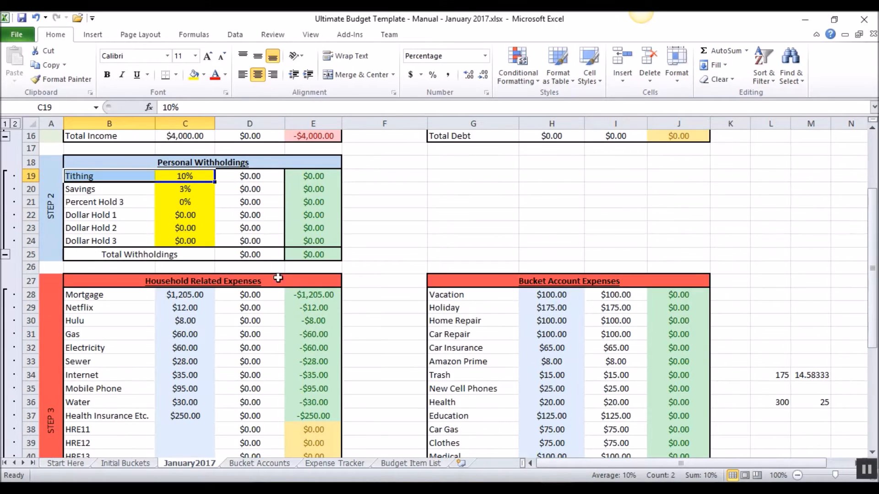
click(181, 189)
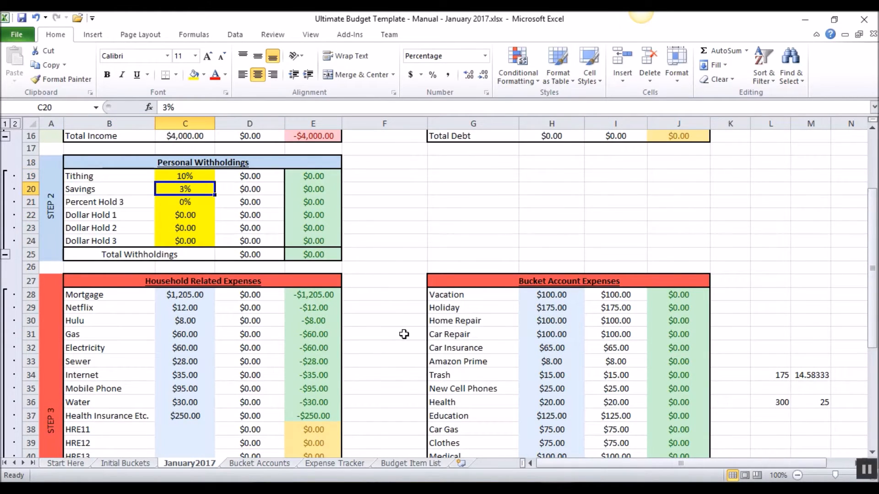
scroll(402, 335, down, 1)
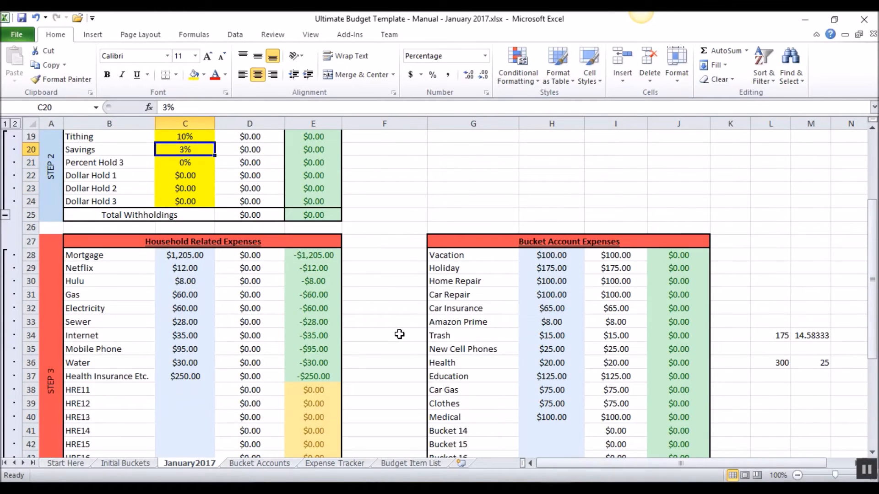
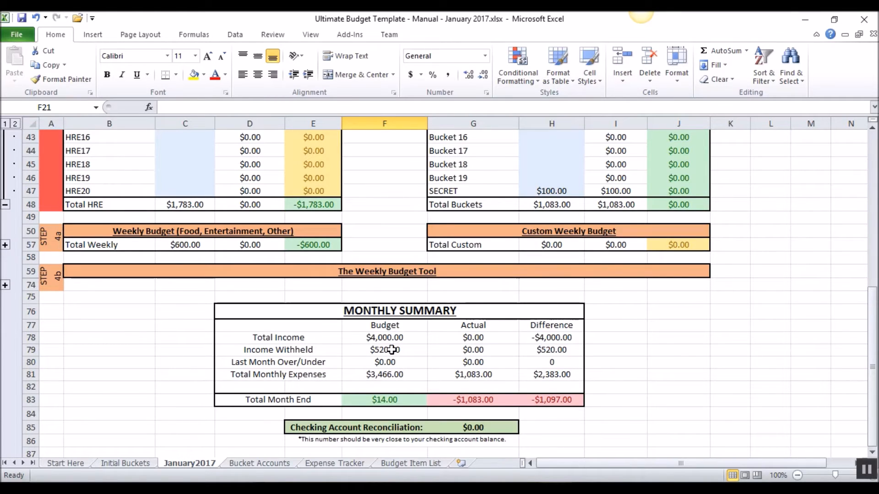
Examine the budgeted Total Month End in the Monthly Summary alongside the Bucket Account Expenses amounts.
click(393, 399)
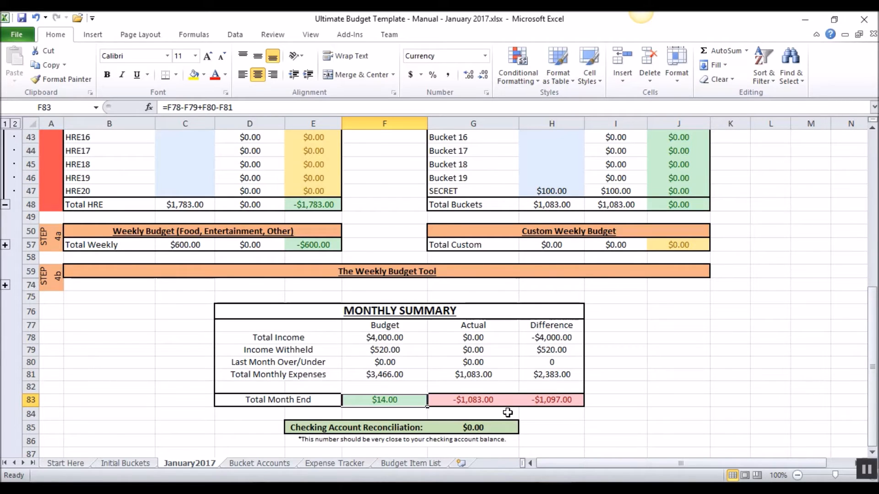
scroll(558, 336, up, 5)
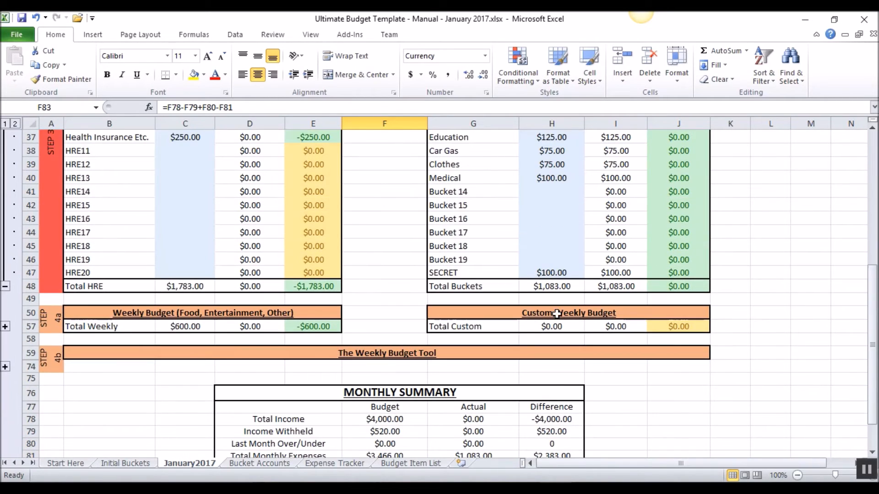
scroll(552, 276, up, 2)
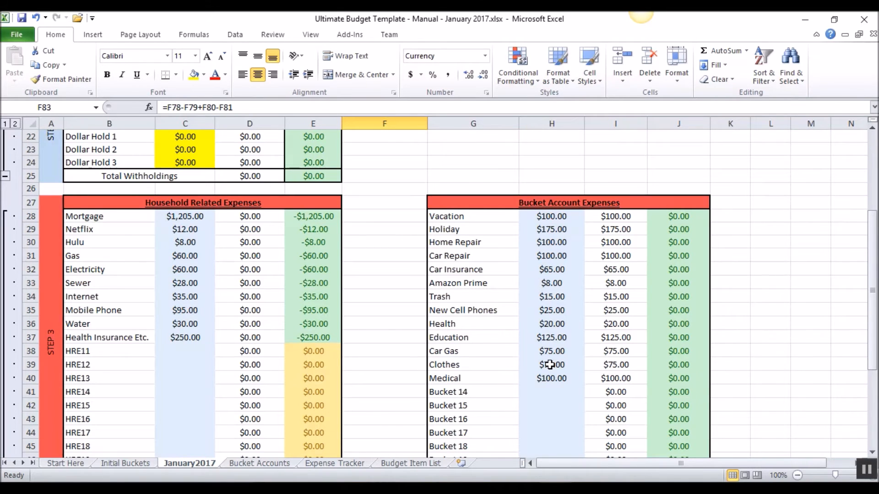
scroll(550, 365, down, 6)
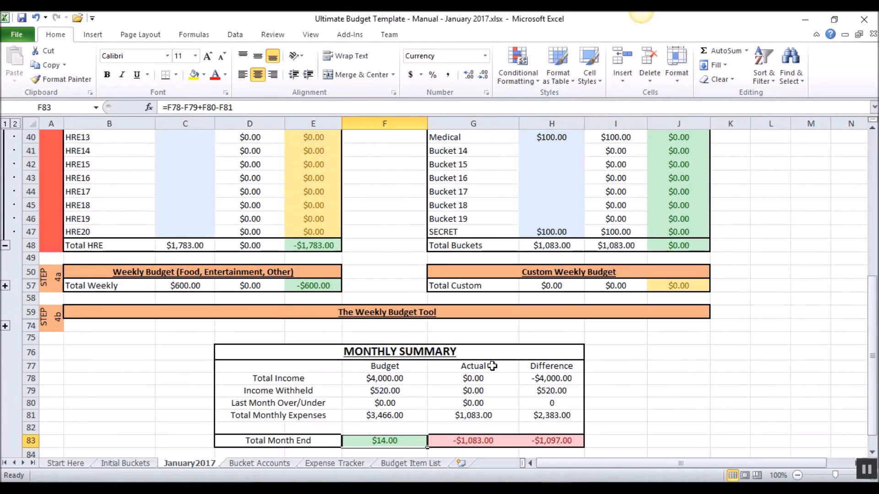
scroll(405, 430, down, 1)
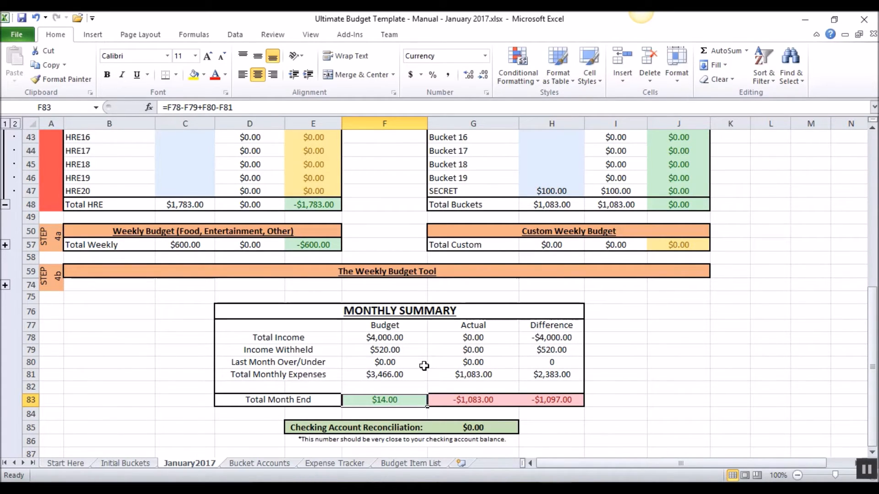
Compare the SECRET bucket amount with the budgeted Total Month End and examine the Actual column of the Monthly Summary.
scroll(504, 352, up, 2)
click(545, 273)
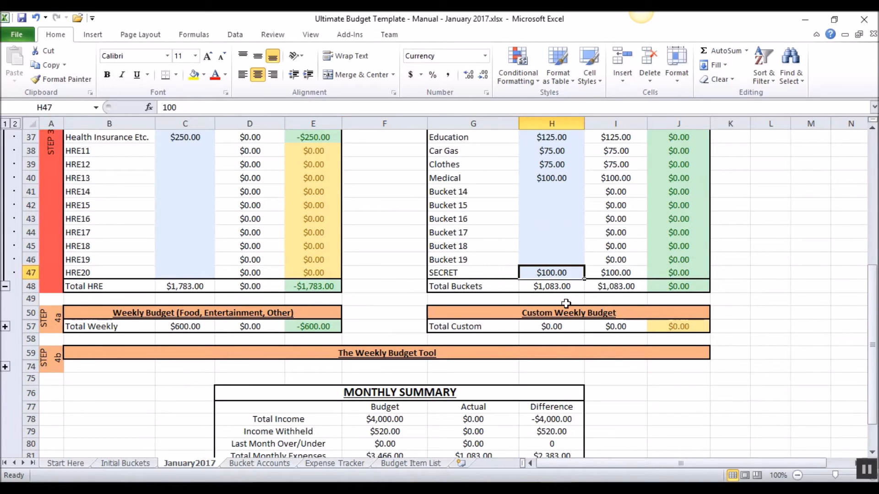
scroll(565, 323, down, 3)
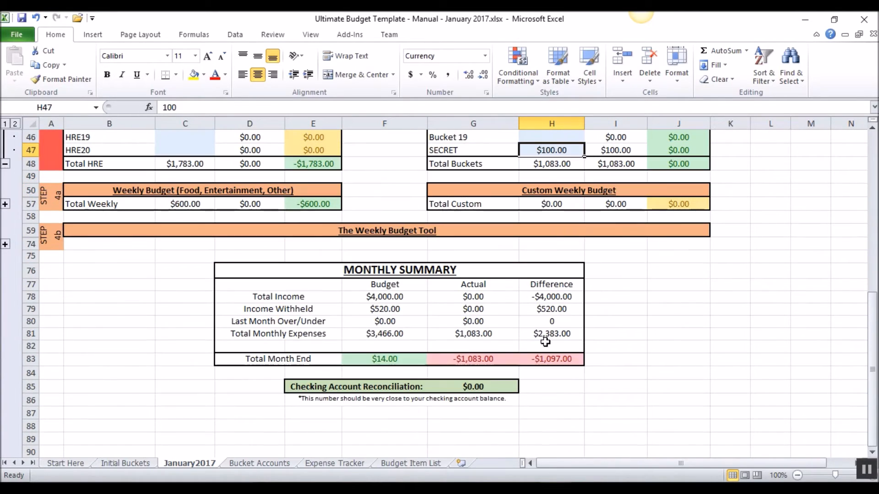
click(402, 355)
click(545, 149)
click(471, 283)
drag(471, 283, 478, 333)
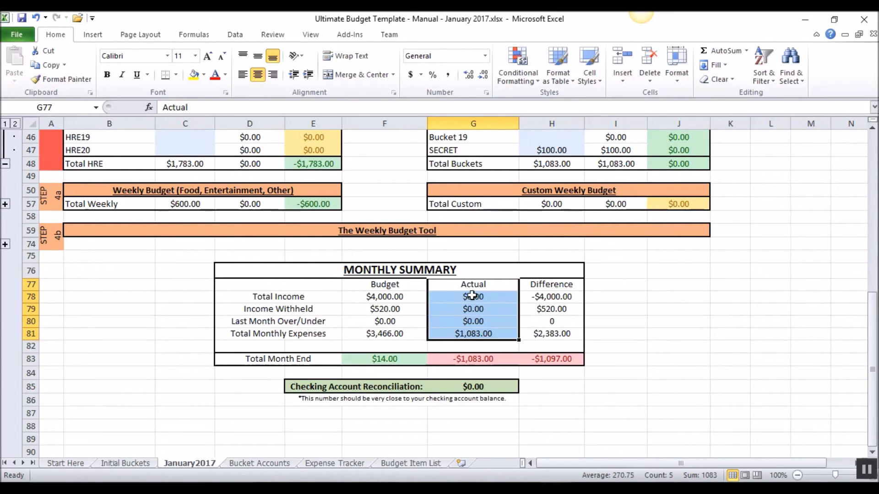
click(476, 309)
click(477, 321)
click(479, 334)
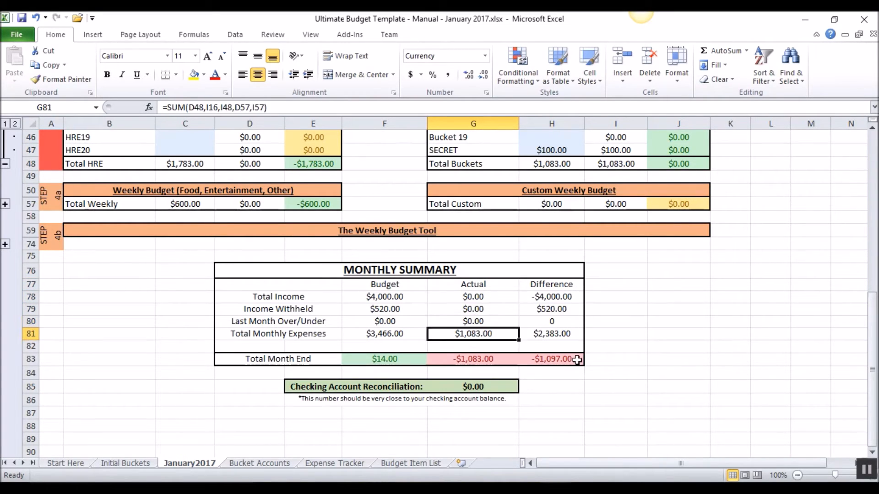
click(471, 362)
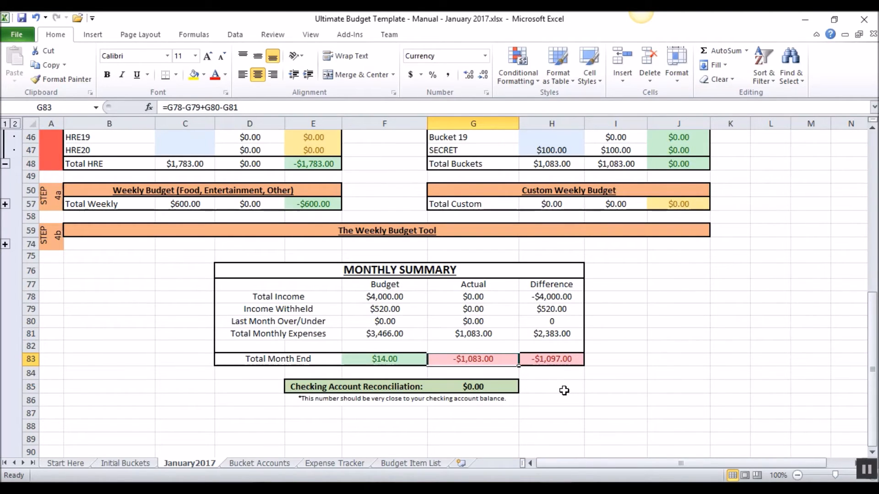
Review the budgeted and actual Bucket Account Expenses against the actual Total Month End in the Monthly Summary.
scroll(564, 390, up, 1)
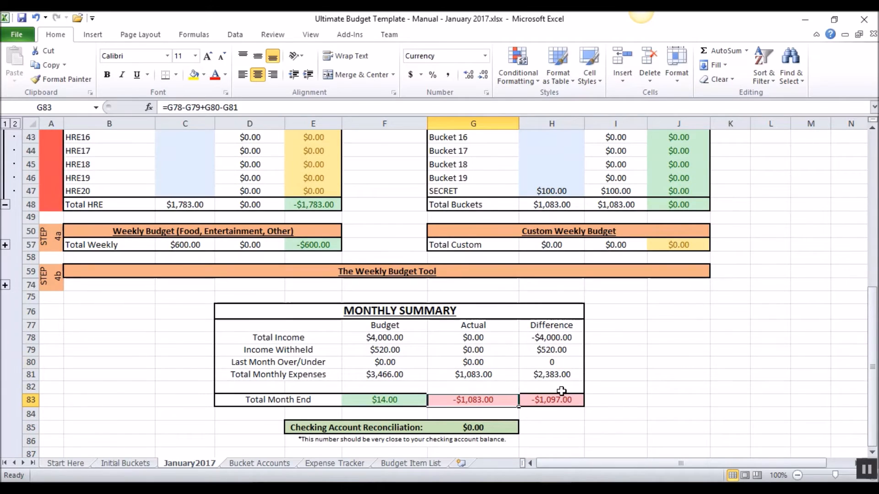
scroll(561, 390, up, 6)
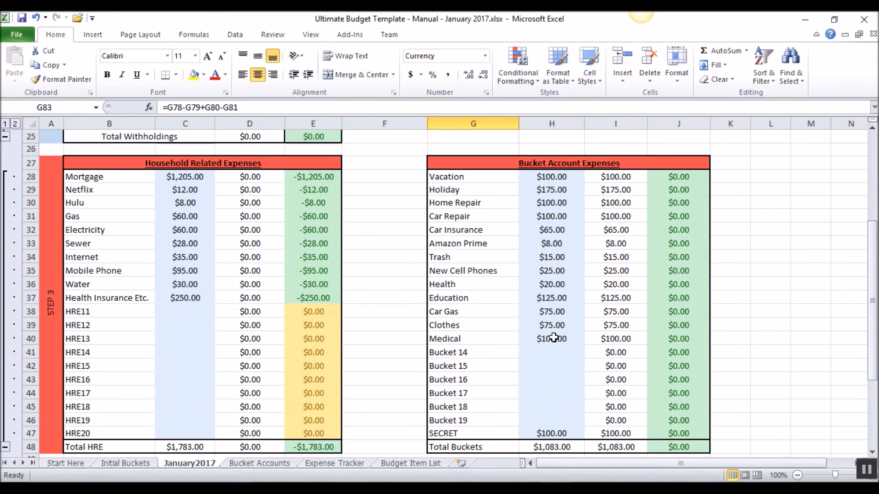
drag(549, 179, 563, 338)
click(617, 177)
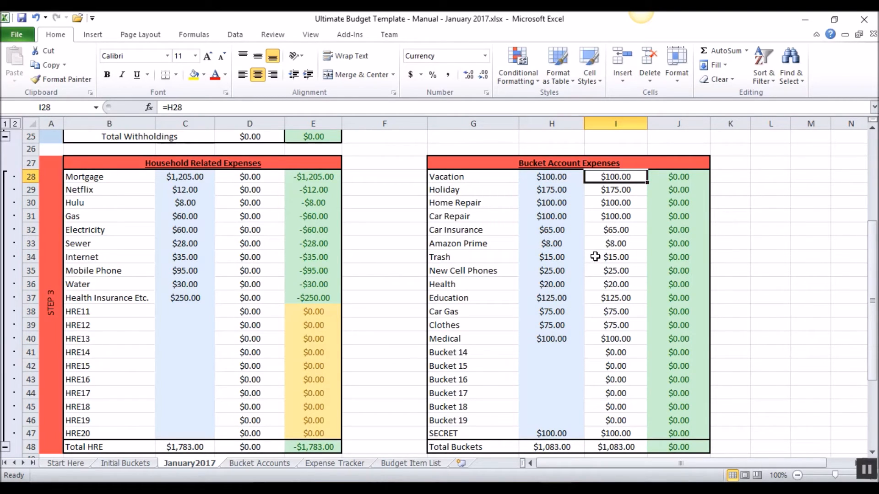
scroll(604, 251, down, 6)
scroll(585, 268, down, 1)
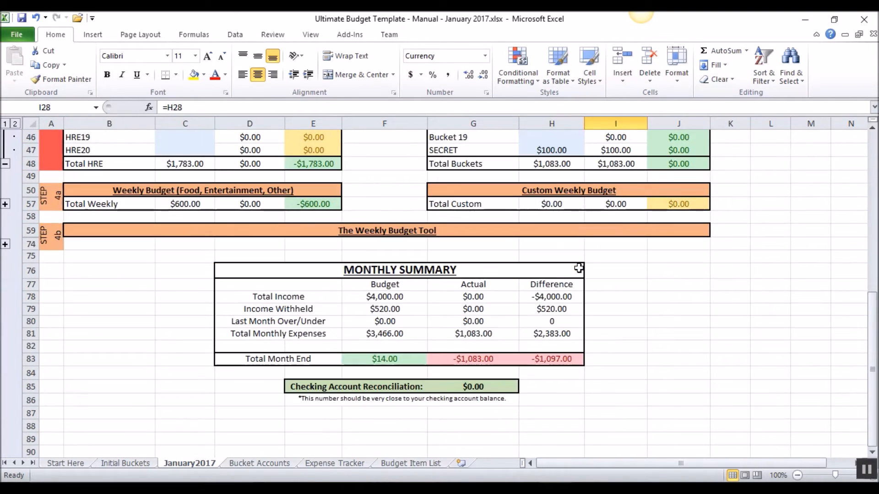
click(473, 359)
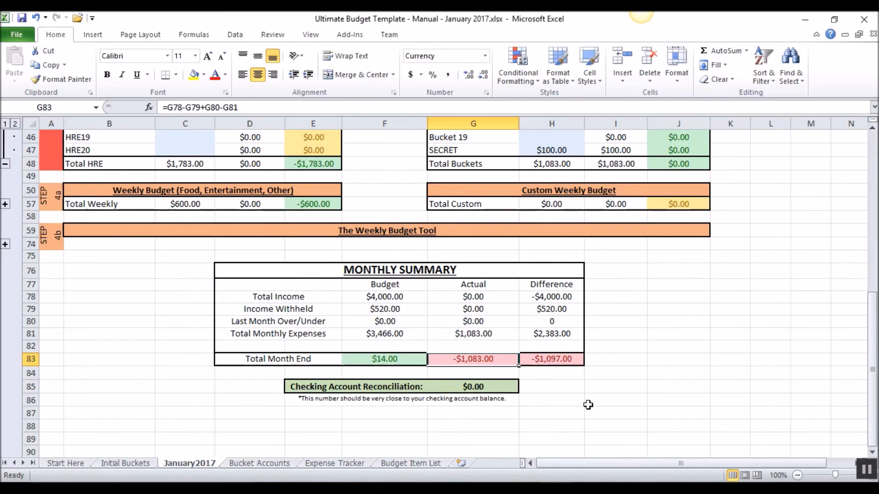
scroll(589, 405, up, 8)
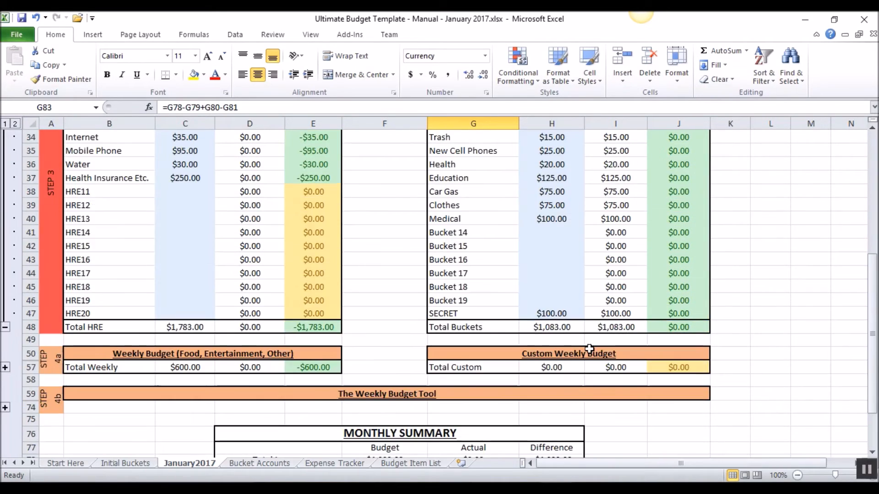
drag(551, 216, 537, 378)
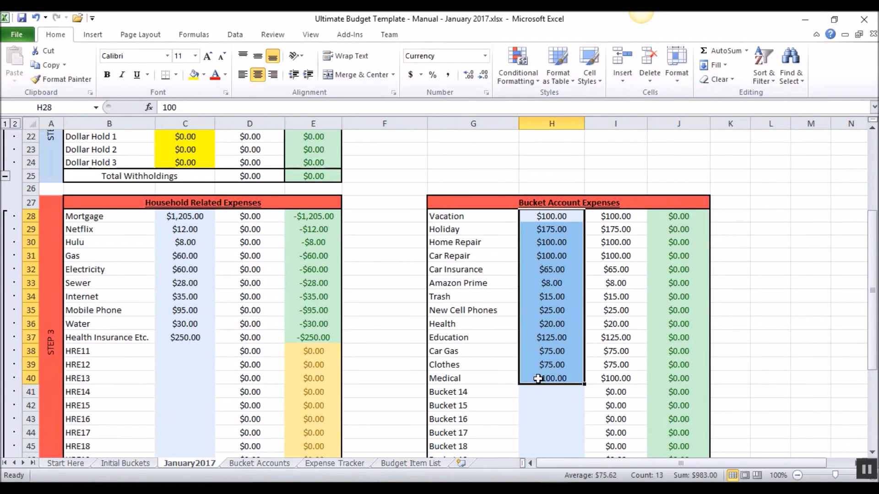
scroll(530, 379, down, 4)
scroll(530, 380, down, 5)
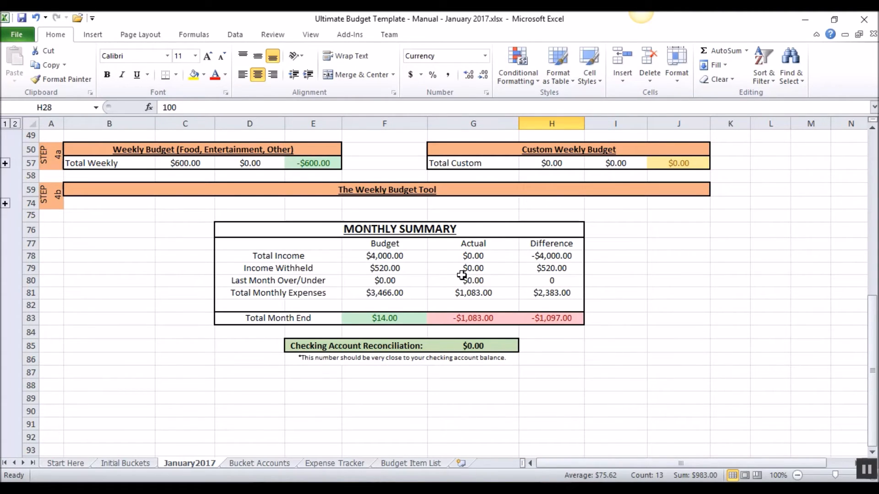
Switch to the Checking2 (1).csv workbook and examine the transactions' dates, amounts and descriptions, including the Maverik, Income and Sewer entries.
click(556, 486)
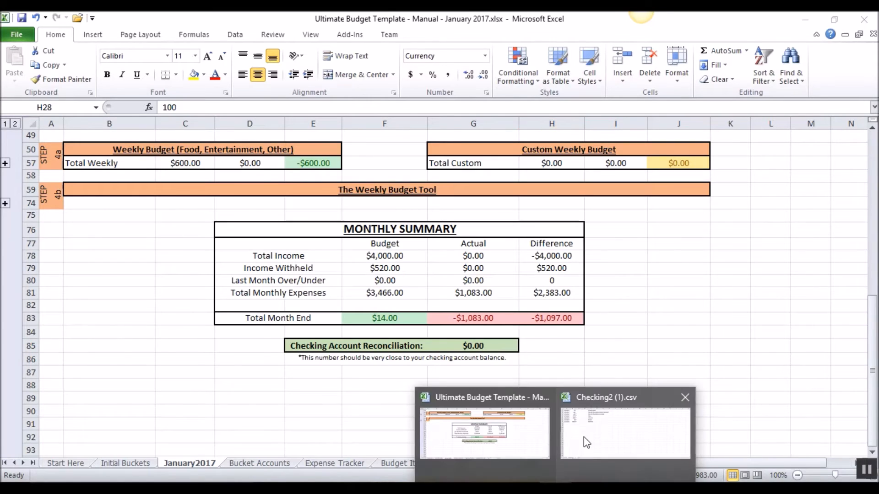
click(586, 443)
click(380, 245)
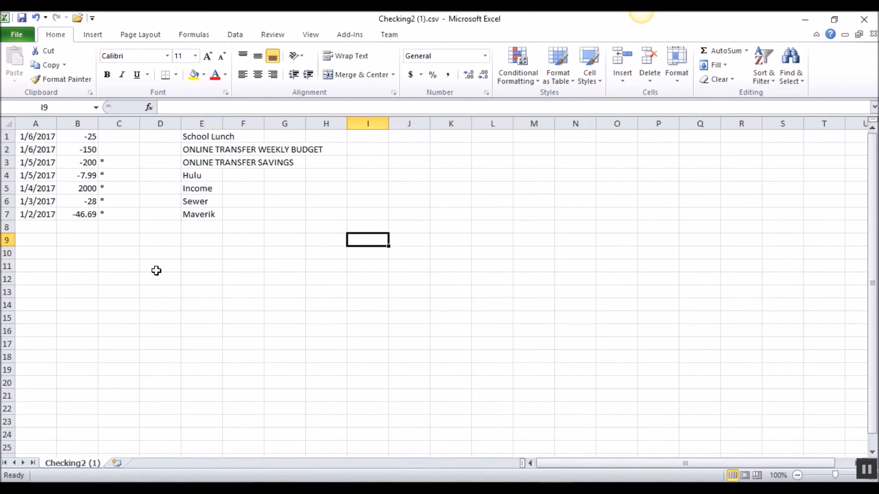
drag(204, 138, 196, 213)
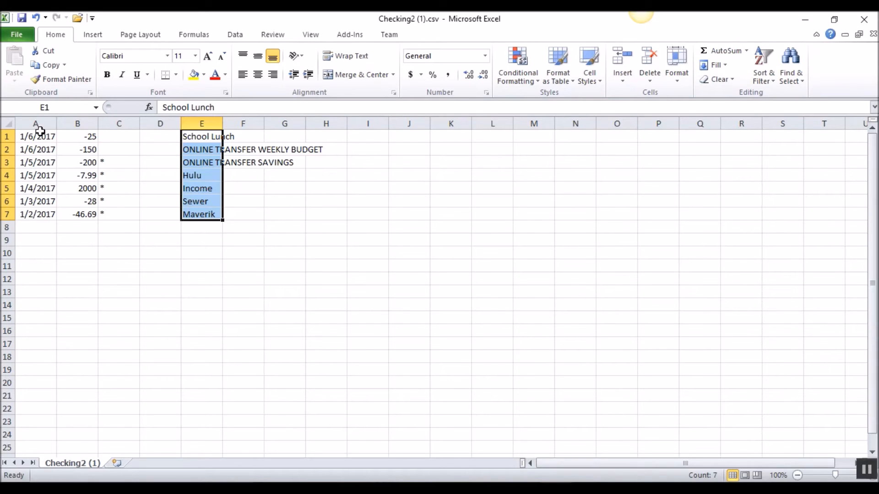
drag(38, 133, 46, 215)
drag(90, 137, 89, 214)
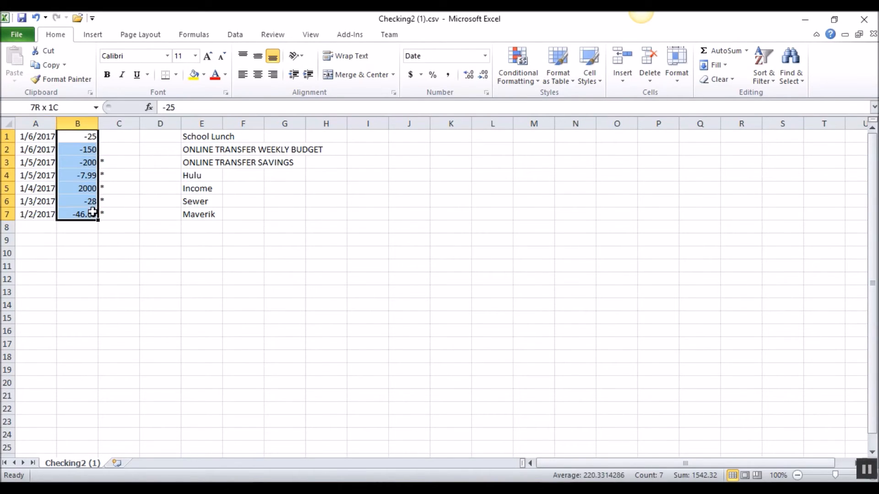
drag(118, 138, 124, 216)
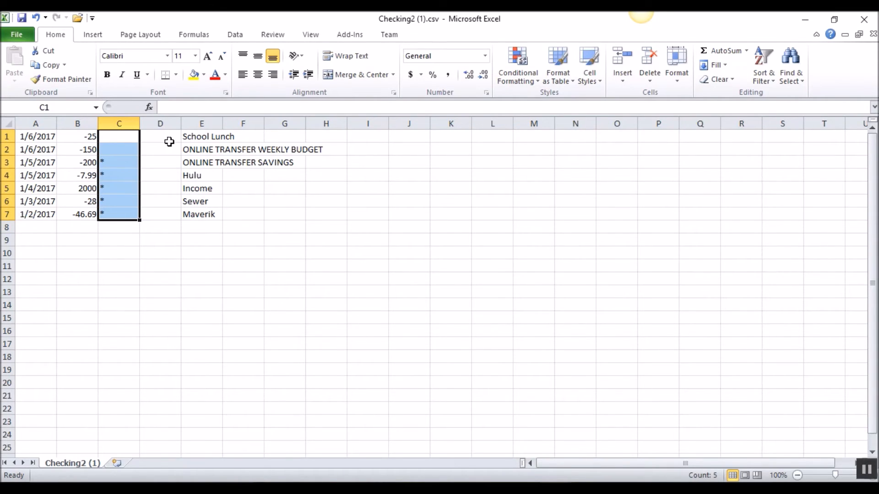
drag(167, 134, 158, 215)
drag(197, 135, 206, 215)
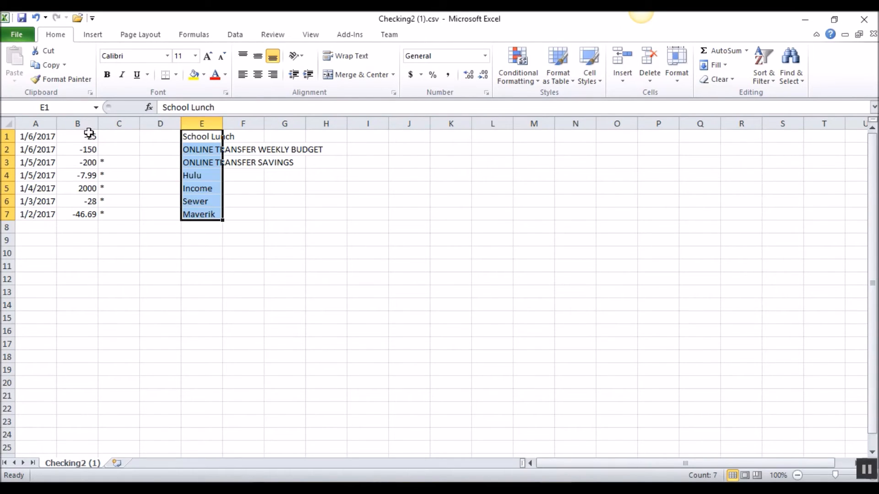
click(79, 213)
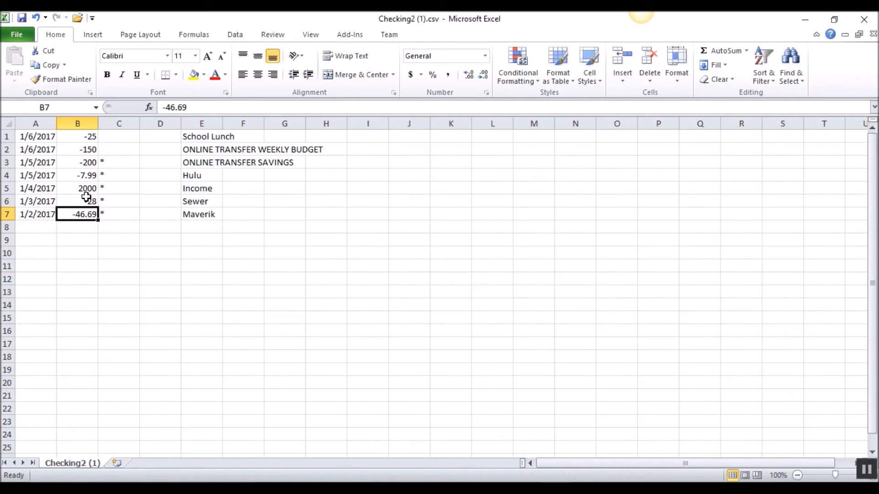
drag(83, 188, 203, 188)
drag(86, 201, 197, 200)
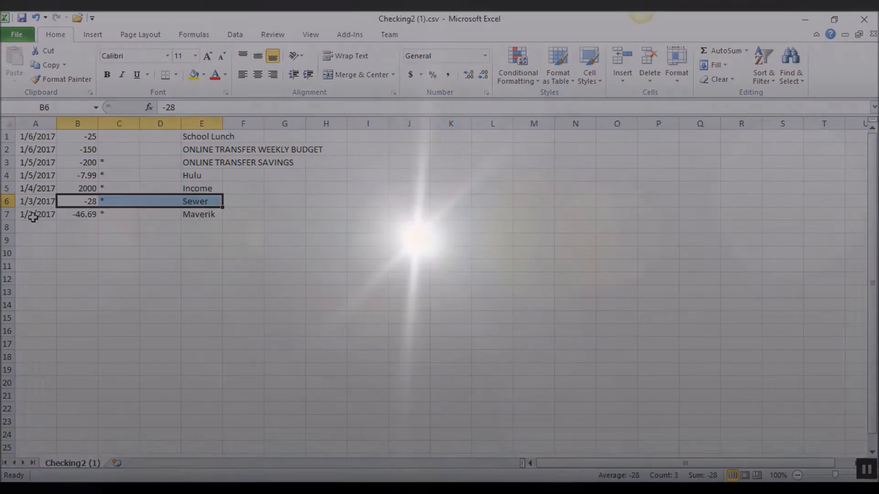
click(29, 214)
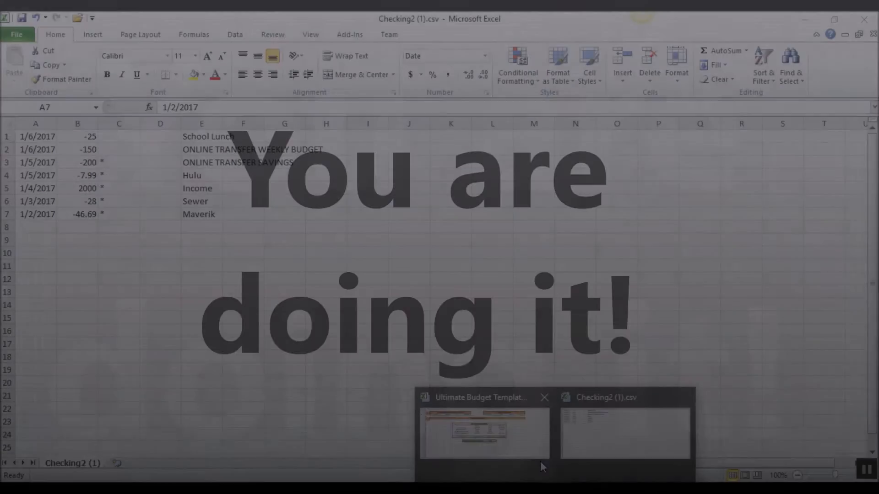
Switch back to the Ultimate Budget Template workbook and insert a row above row 4 in the Expense Tracker sheet.
click(541, 461)
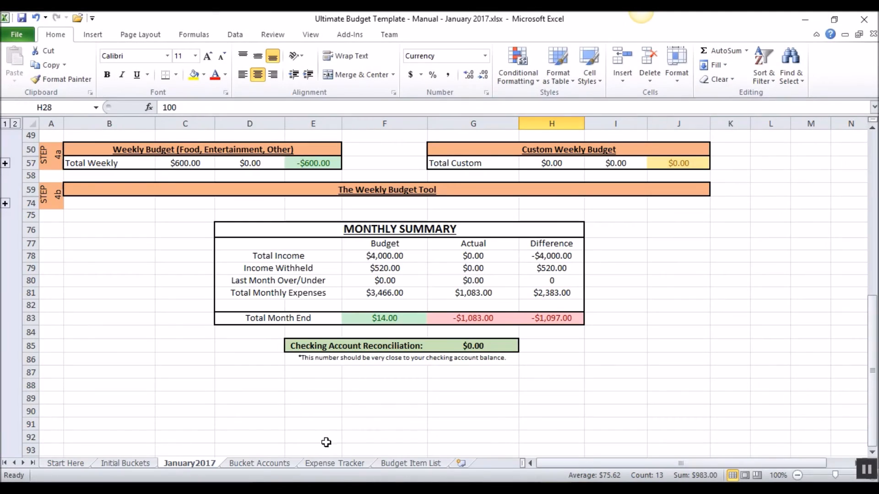
click(334, 464)
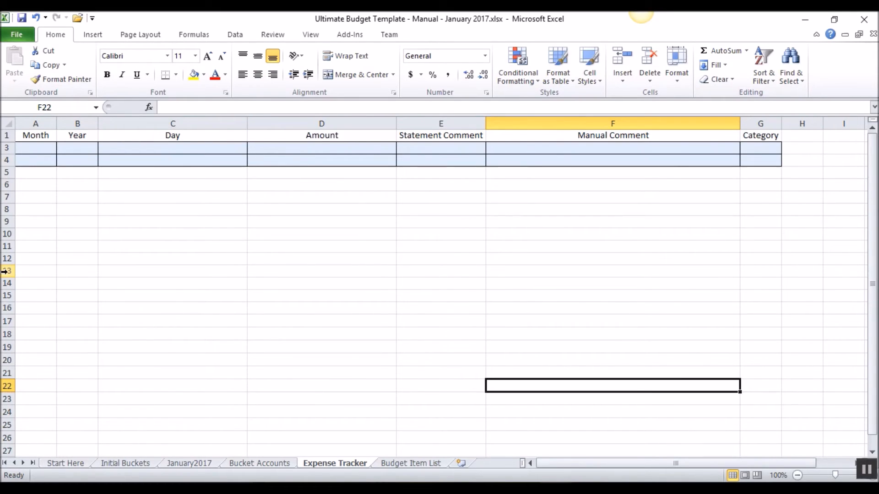
click(7, 162)
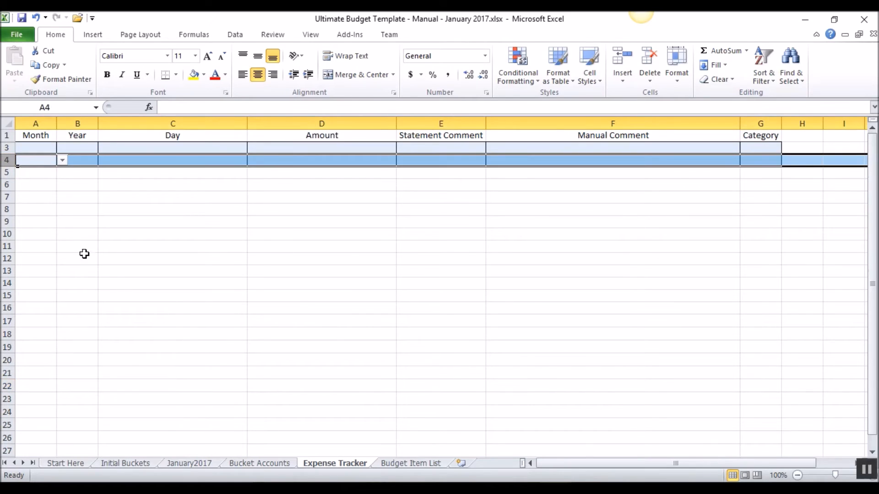
right_click(8, 160)
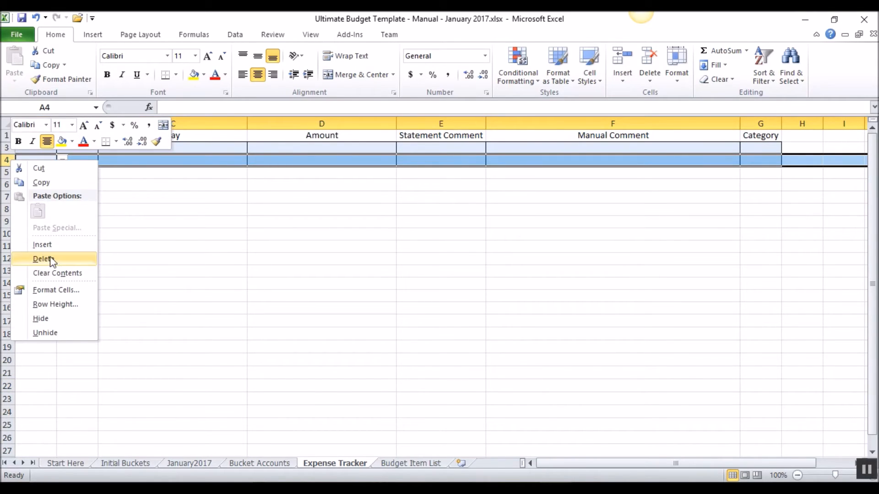
click(53, 243)
Enter January as the month and 2017 as the year in row 5 of the Expense Tracker.
click(42, 174)
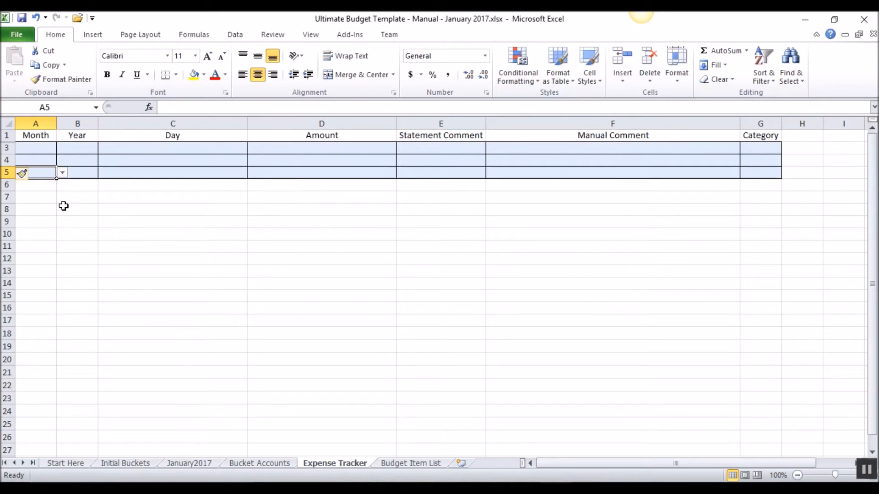
text(January)
key(Tab)
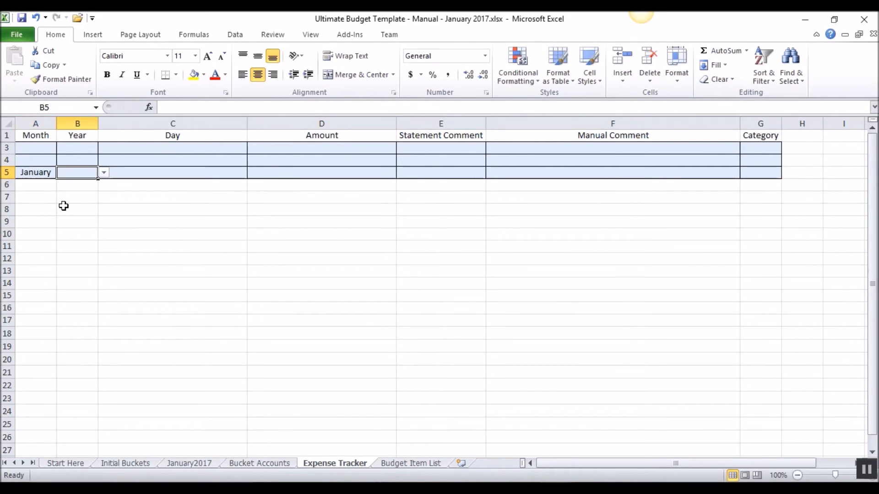
text(2017)
key(Tab)
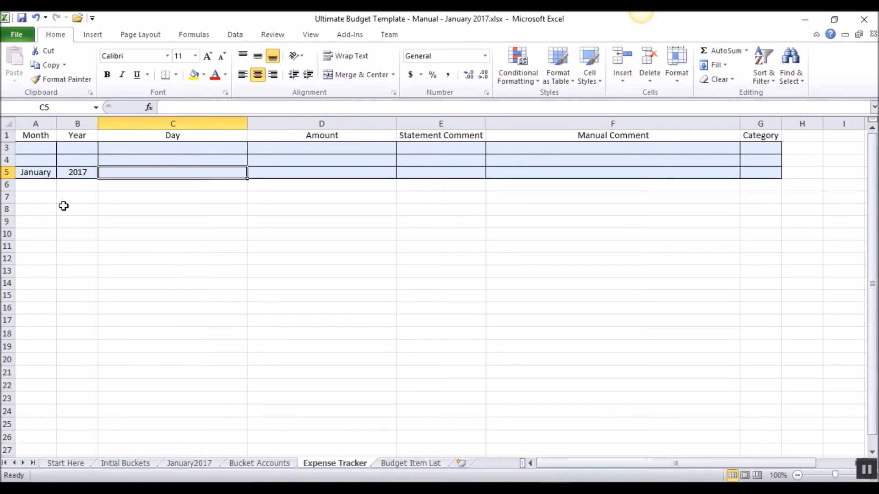
key(Tab)
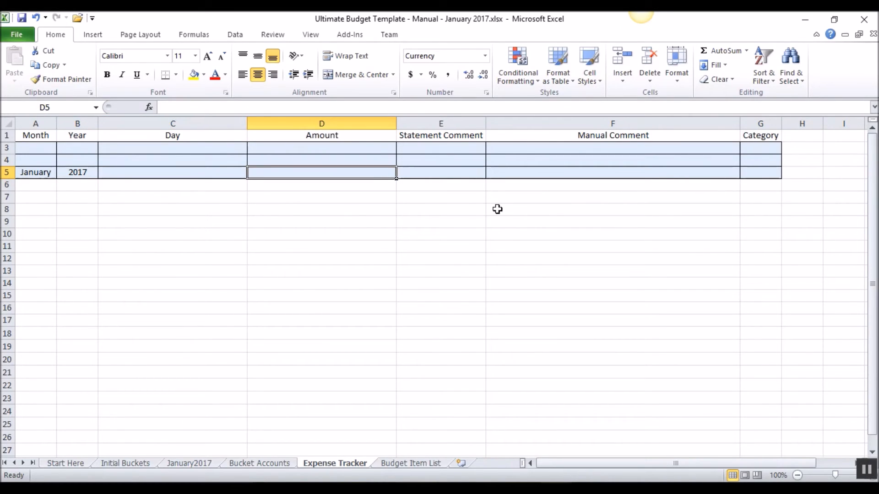
Insert a blank row above the January 2017 entry in the Expense Tracker.
drag(39, 175, 63, 175)
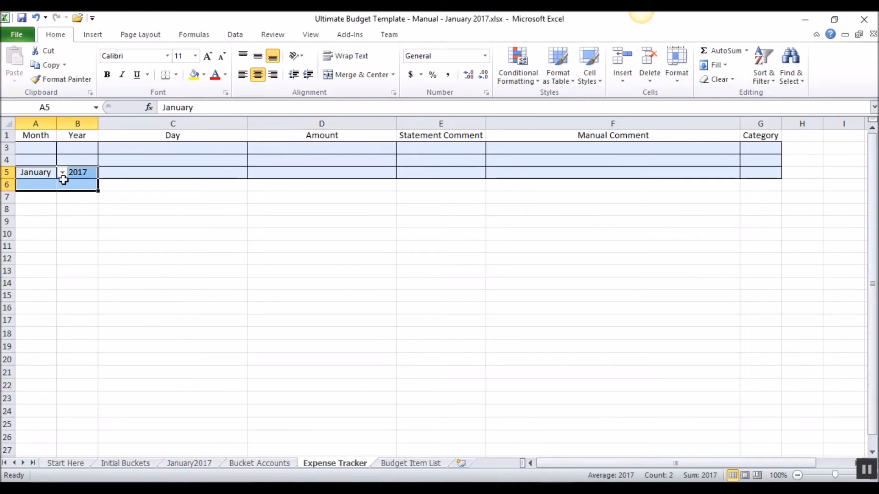
right_click(7, 172)
click(42, 259)
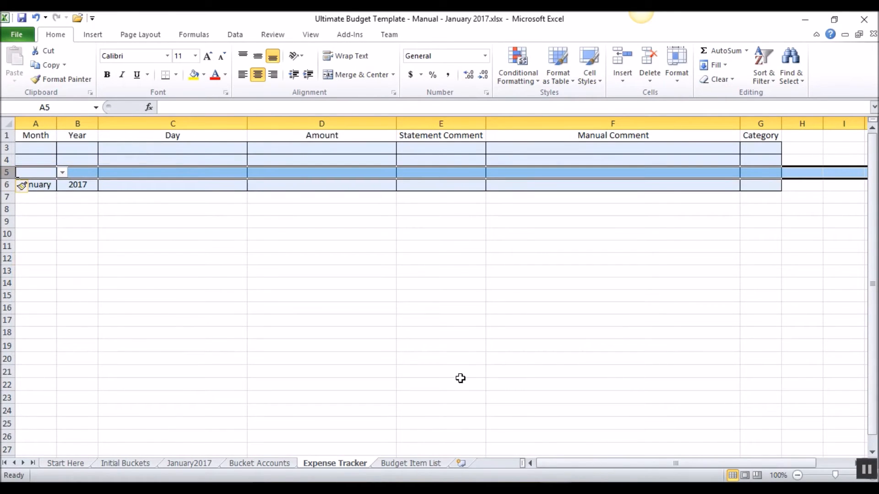
Check the transactions in Checking2 (1).csv and insert four blank rows at row 4 of the Expense Tracker.
click(595, 454)
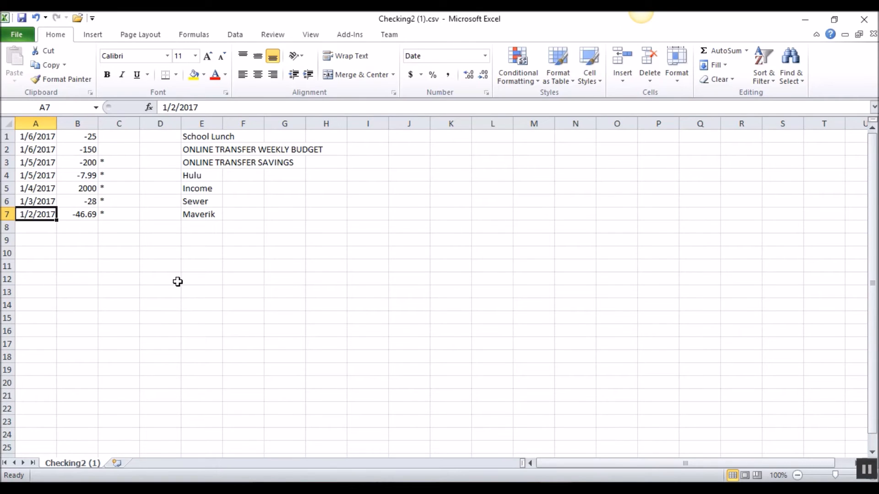
mouse_move(522, 471)
click(485, 435)
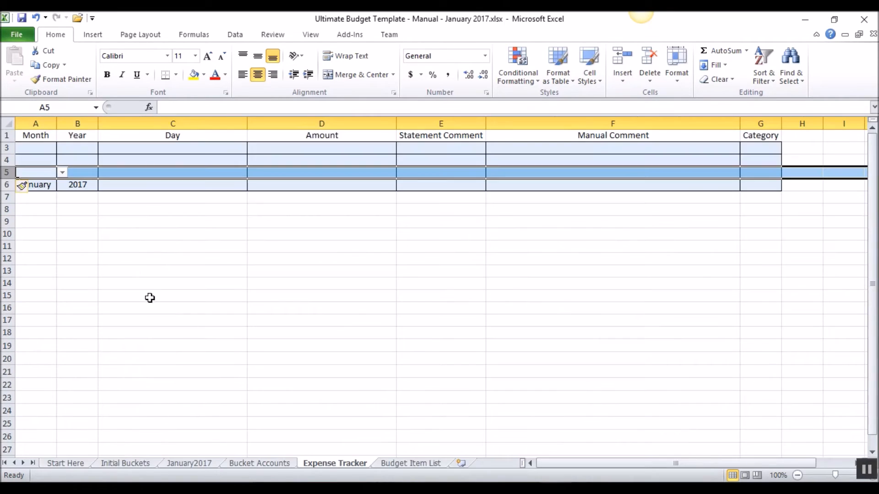
drag(6, 159, 6, 172)
right_click(7, 167)
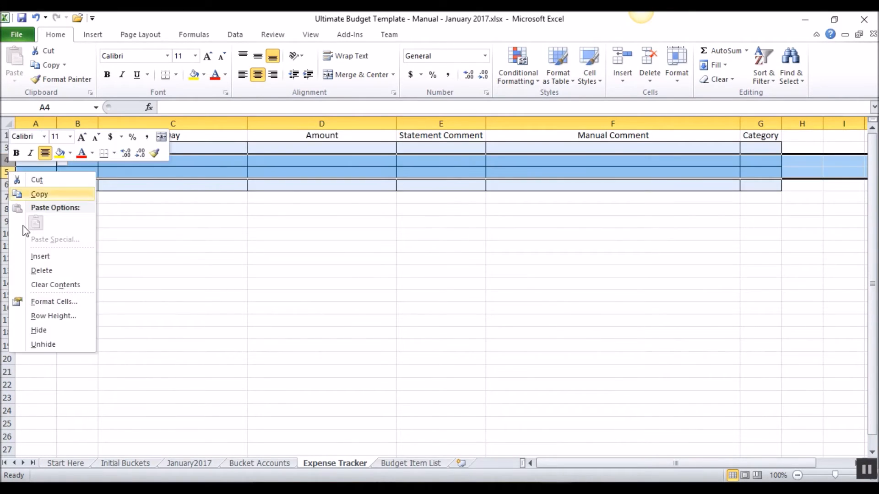
click(34, 257)
right_click(7, 159)
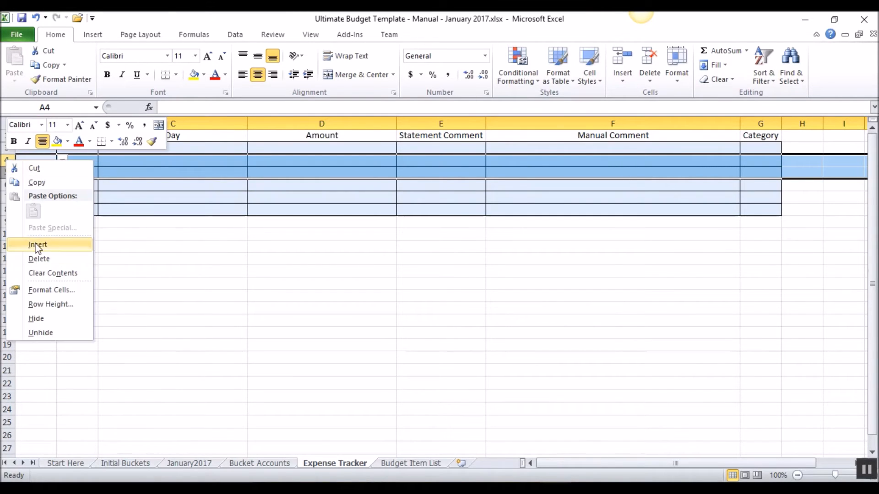
click(37, 243)
Copy the January 2017 entry in row 10 to the Month and Year cells of rows 4 to 9.
drag(38, 228, 33, 163)
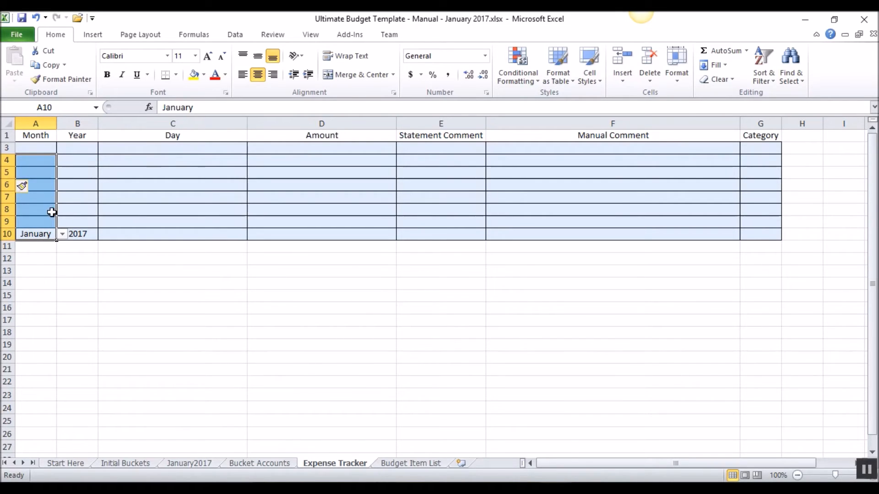
click(56, 262)
drag(54, 235, 98, 232)
click(35, 17)
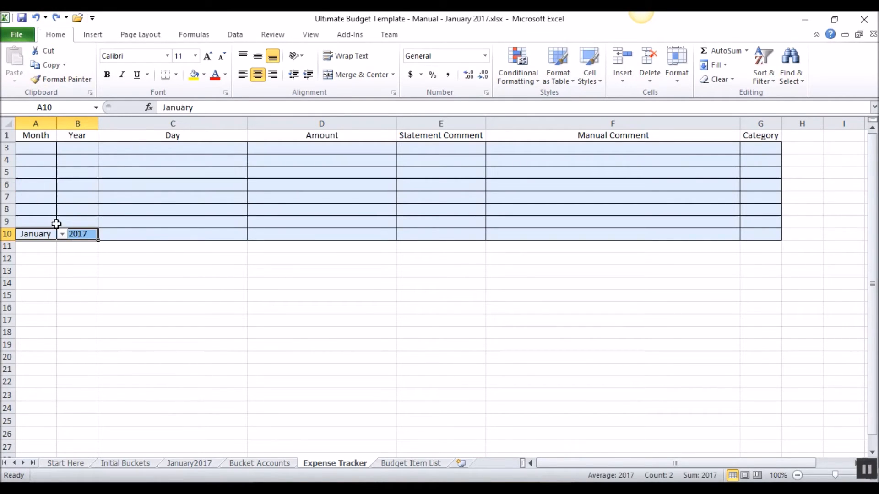
key(ctrl+c)
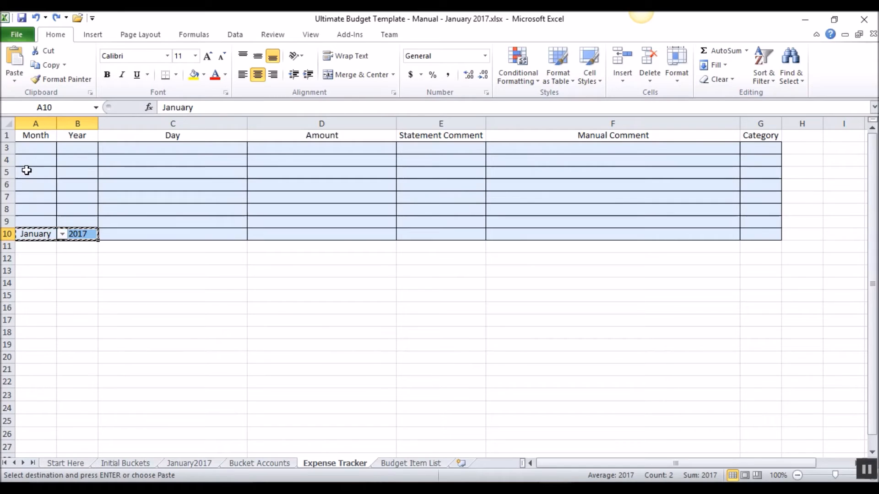
click(28, 165)
drag(28, 164, 73, 224)
key(ctrl+v)
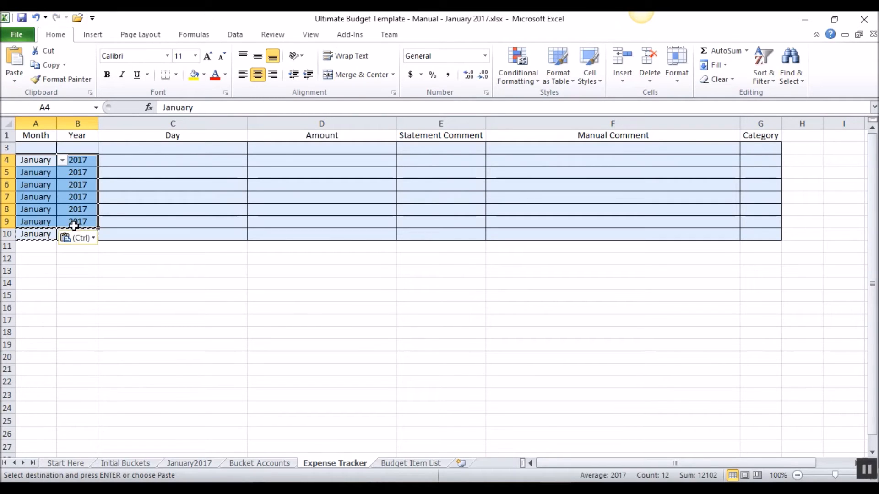
click(101, 342)
Check the dates in Checking2 (1).csv and enter the days 6, 6, 5, 5, 4, 3 and 2 in C4:C10 of the Expense Tracker.
click(115, 162)
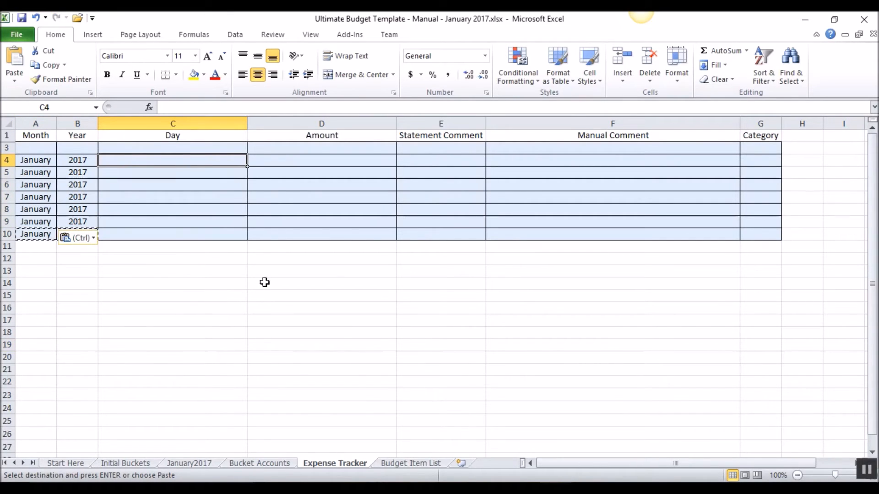
mouse_move(522, 453)
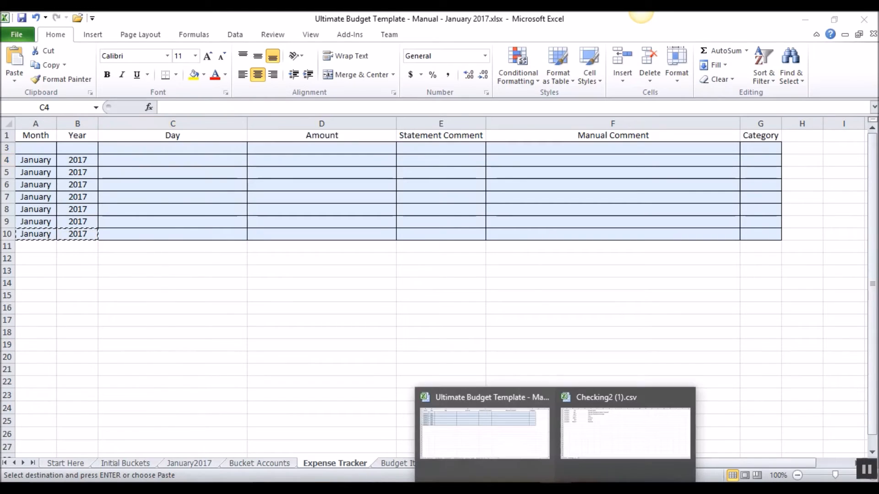
click(575, 447)
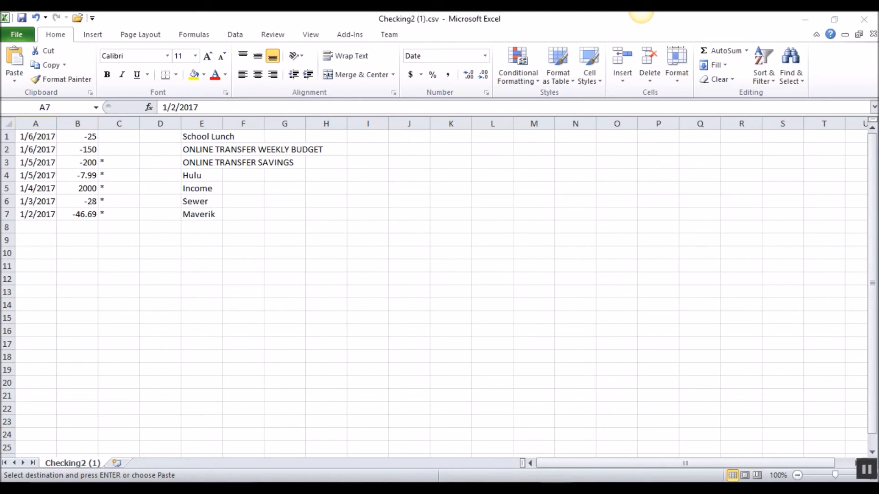
click(484, 436)
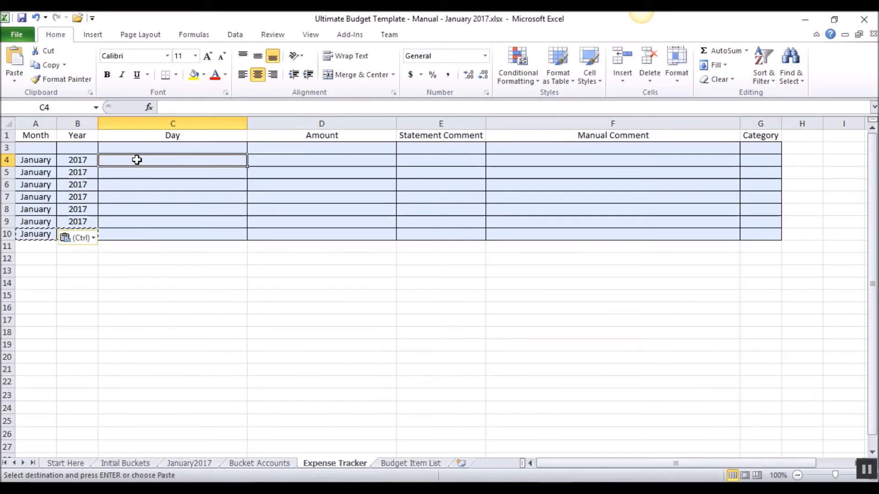
text(6)
key(Return)
key(Return)
text(5)
key(Return)
text(5)
key(Return)
text(4)
key(Return)
text(3)
key(BackSpace)
key(Return)
text(2)
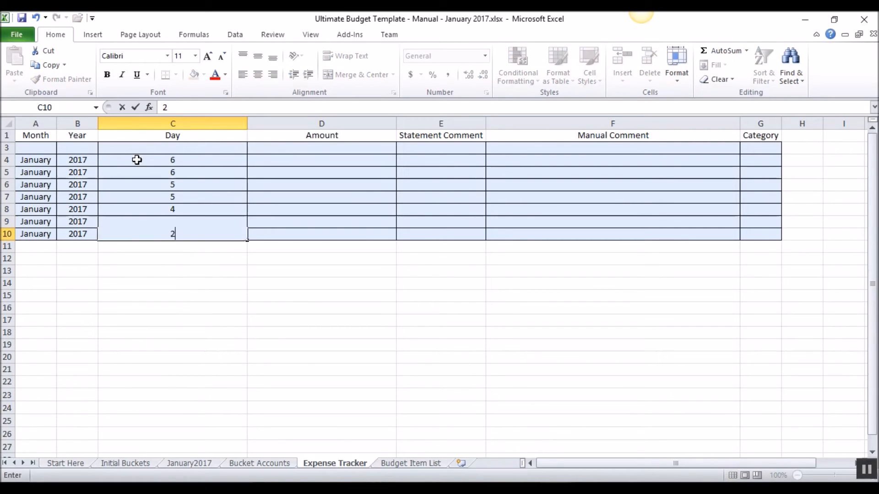
key(Return)
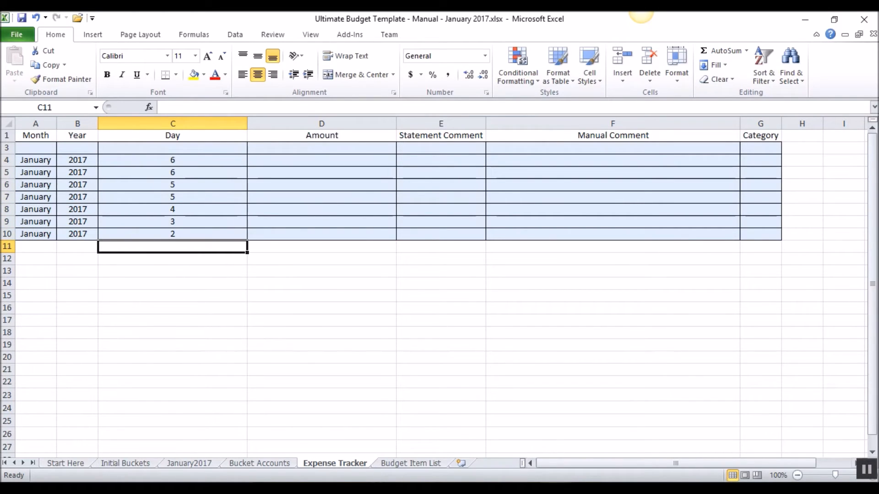
Copy the amounts in B1:B7 of Checking2 (1).csv and paste them as values in the Expense Tracker's Amount column from D4.
mouse_move(555, 488)
click(630, 430)
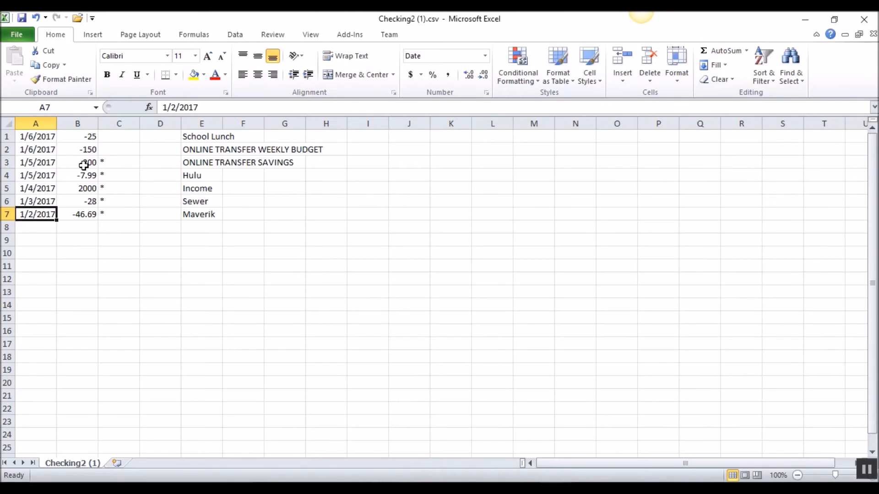
drag(87, 136, 81, 214)
key(ctrl+c)
click(556, 488)
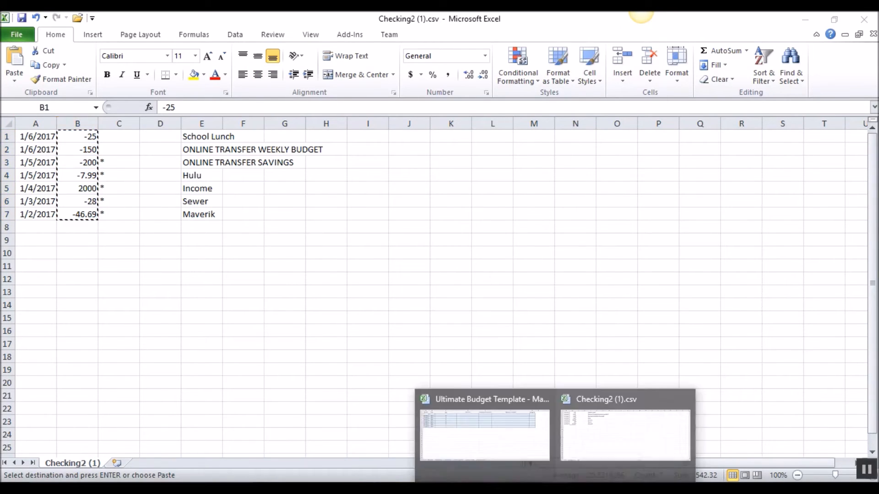
click(485, 443)
right_click(295, 164)
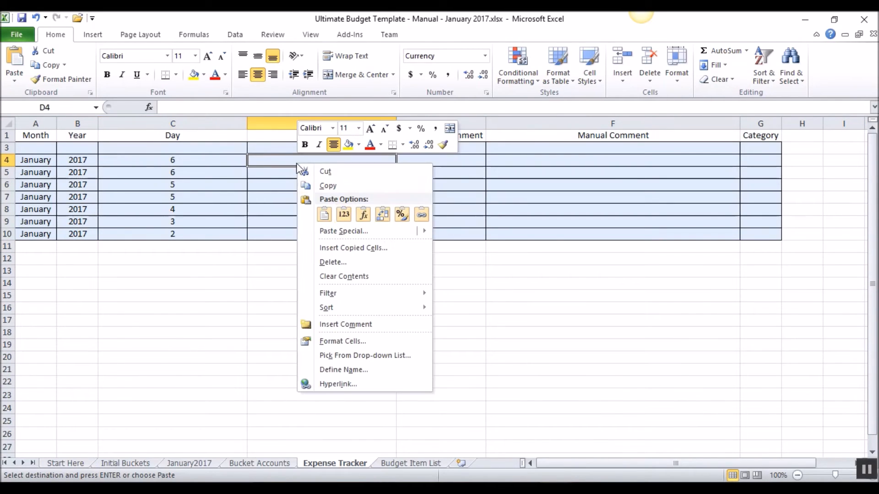
click(342, 215)
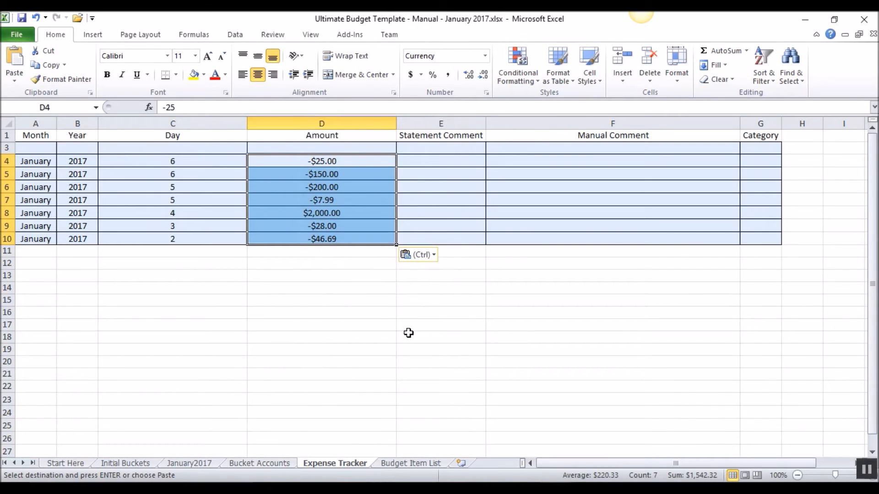
Copy the transaction descriptions in E1:E7 of the Checking2 (1).csv workbook.
click(433, 162)
click(436, 178)
click(611, 456)
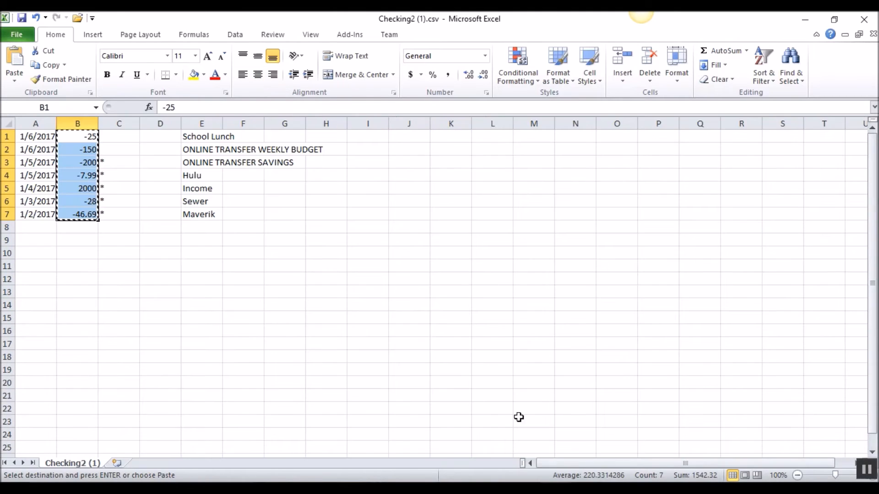
drag(201, 133, 200, 216)
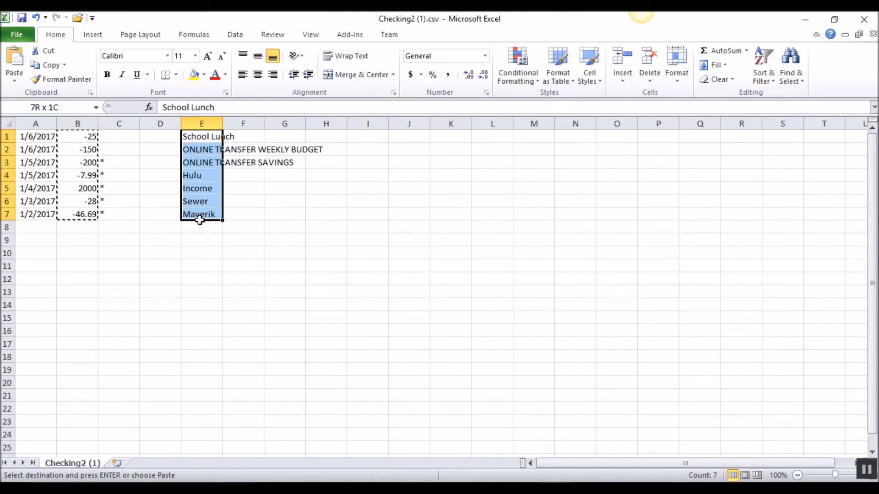
key(ctrl+c)
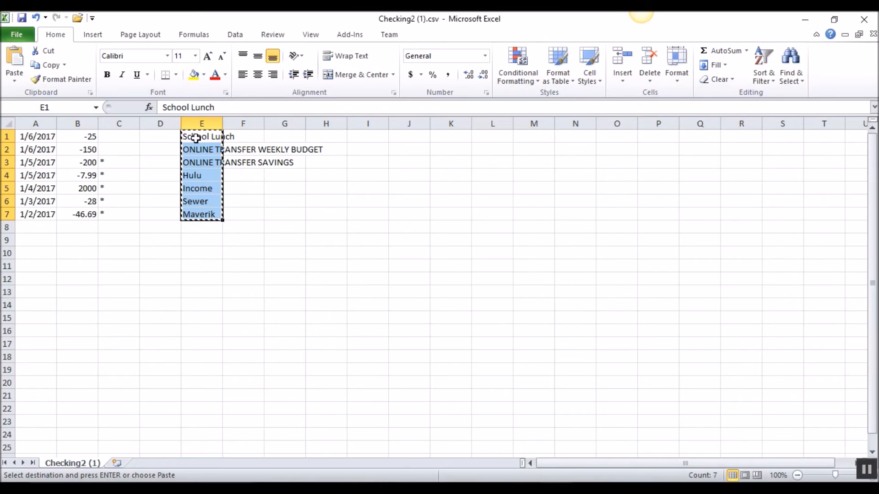
Paste the copied descriptions as values only in the Expense Tracker's Manual Comment column, starting at F4.
click(480, 433)
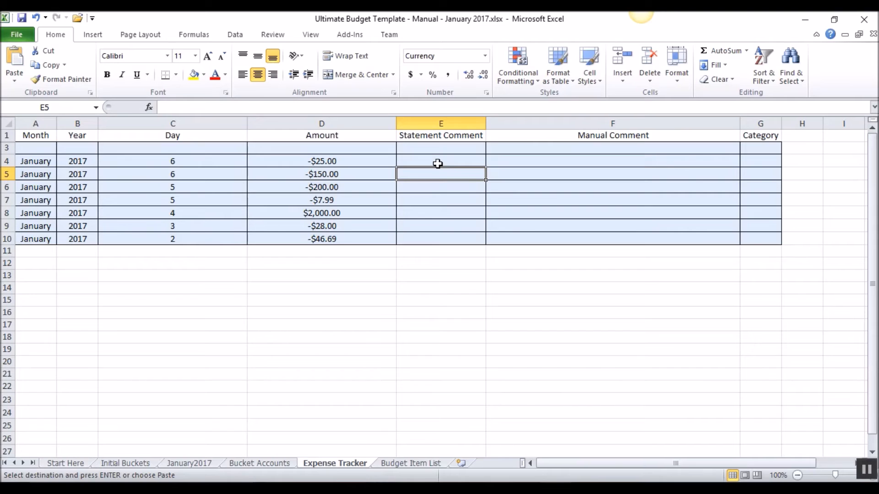
click(526, 168)
click(532, 160)
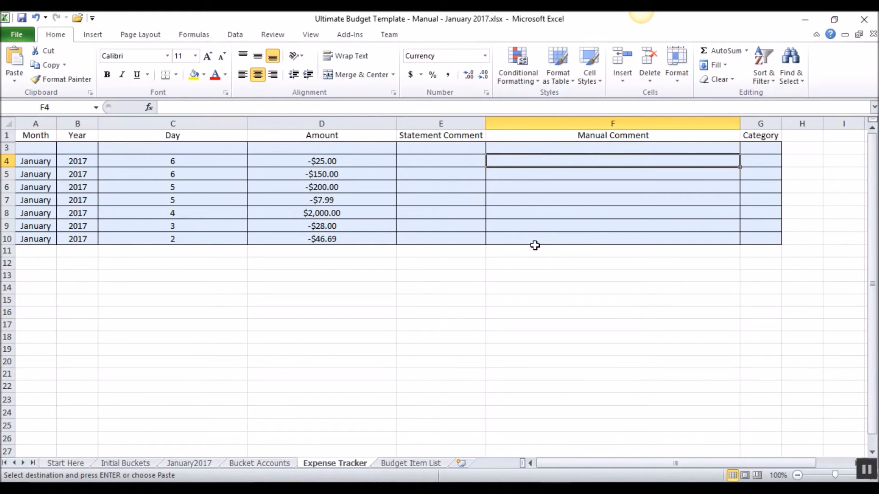
key(ctrl+v)
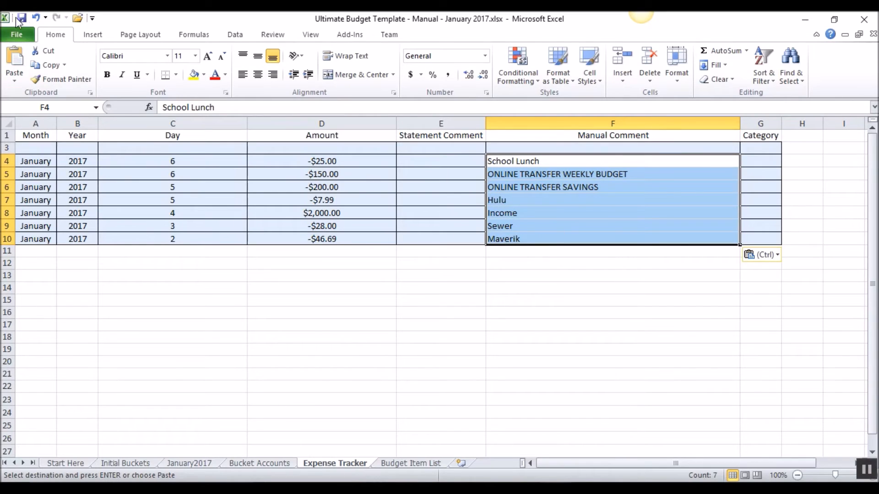
click(35, 18)
right_click(525, 163)
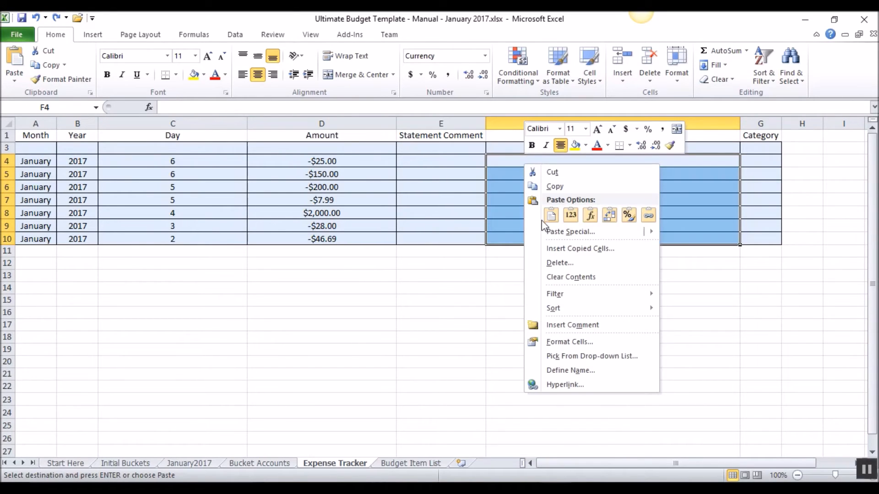
click(570, 214)
click(669, 289)
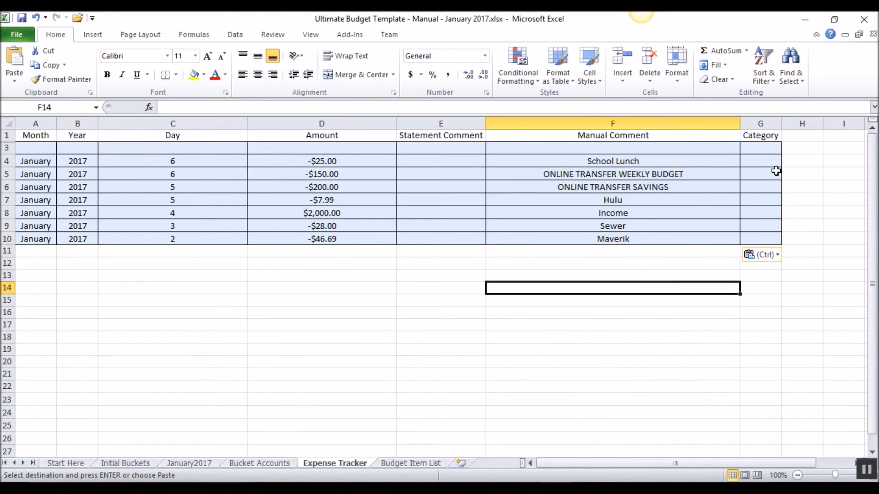
click(763, 161)
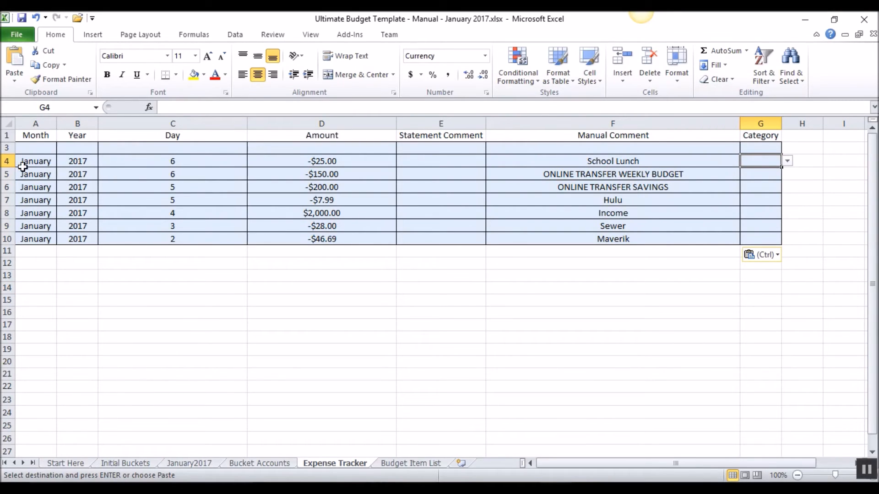
click(39, 164)
drag(40, 163, 77, 172)
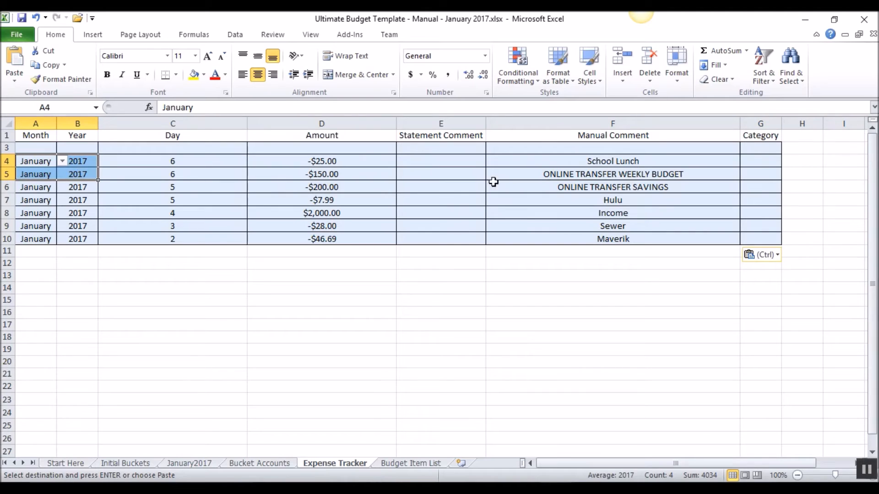
click(338, 164)
Browse the category list for the School Lunch transaction and set its category to Education.
click(760, 161)
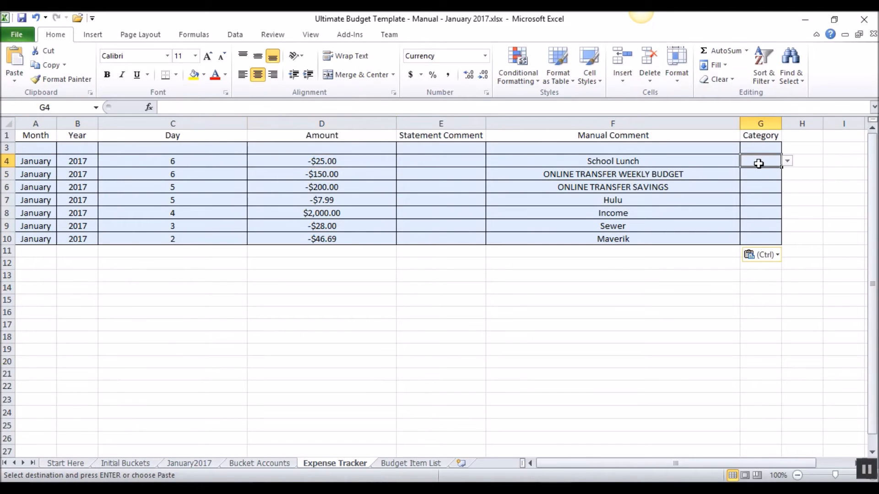
click(787, 161)
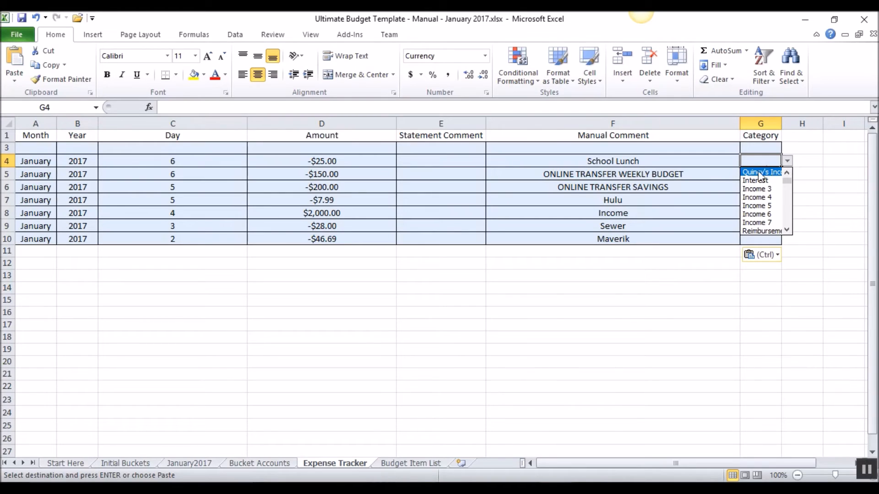
scroll(788, 231, down, 5)
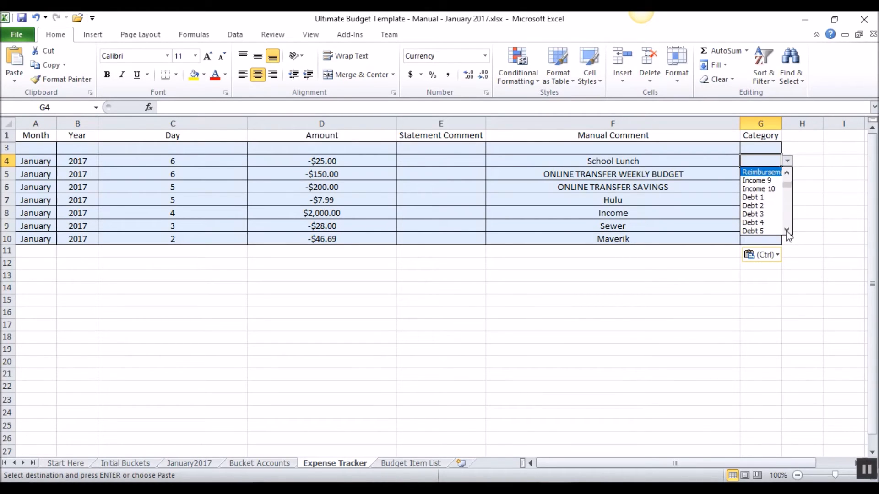
click(786, 231)
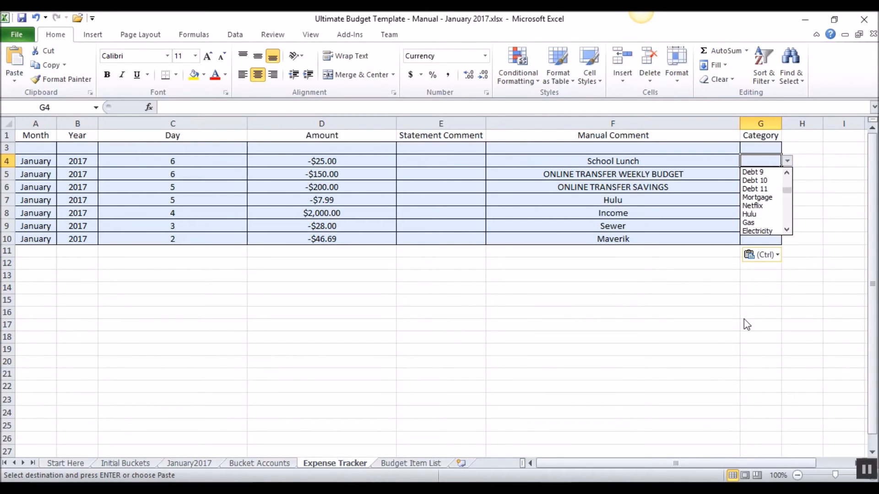
click(707, 304)
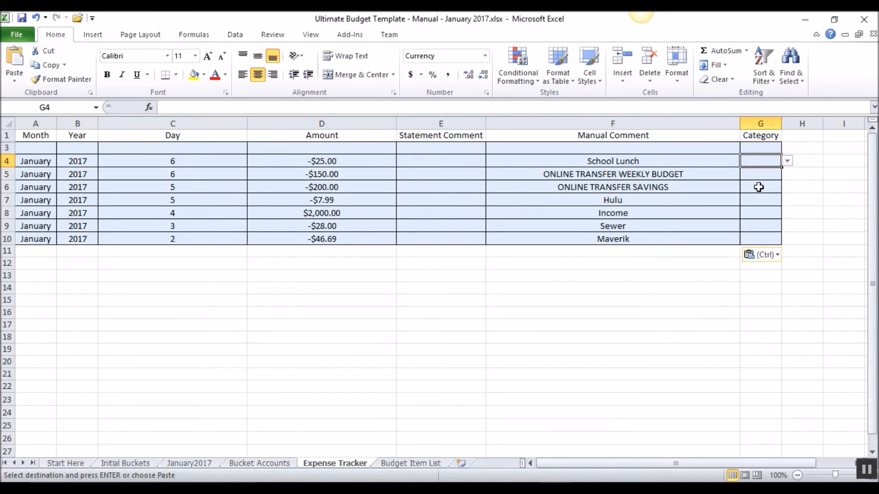
text(Education)
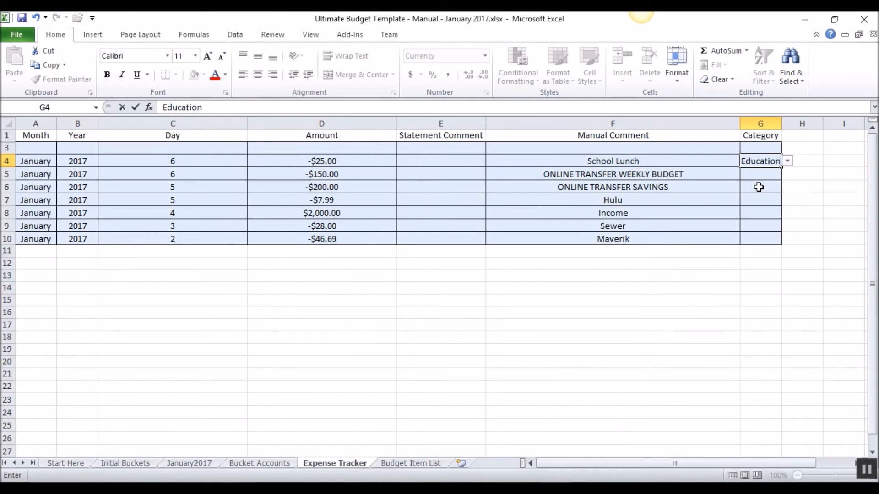
key(Return)
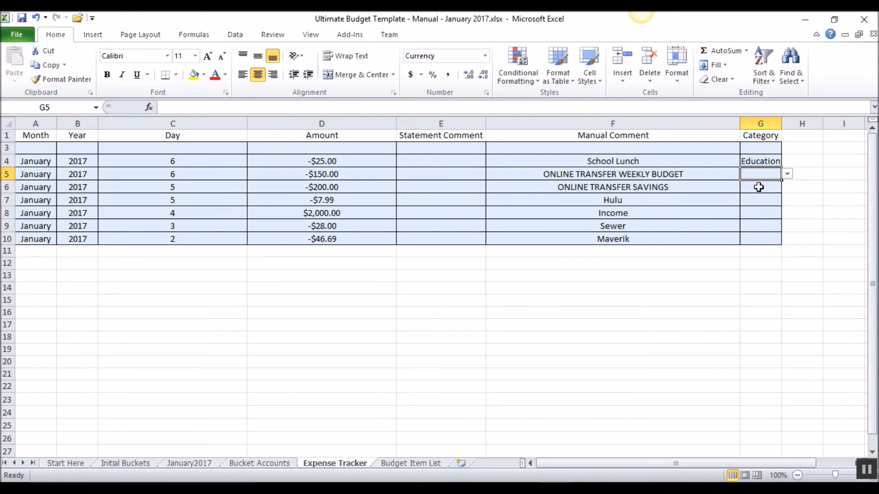
Assign the Week 1 category to the ONLINE TRANSFER WEEKLY BUDGET transaction and check its amount.
text(Week 1)
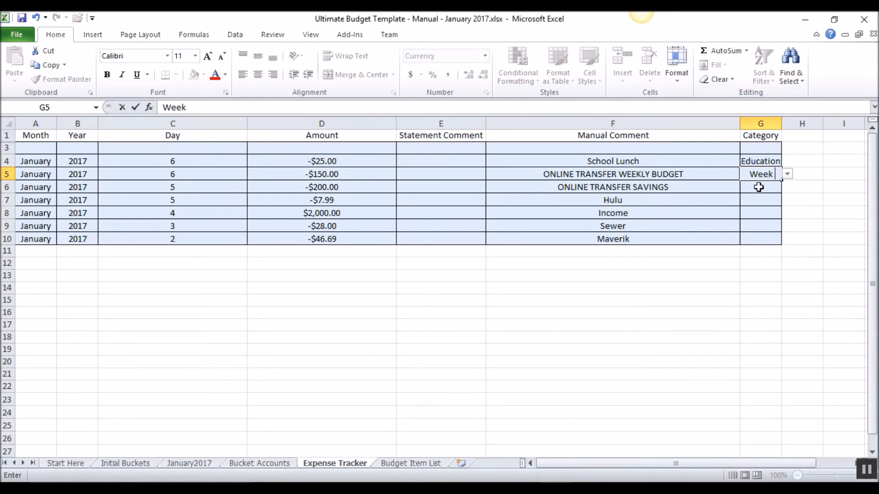
key(Return)
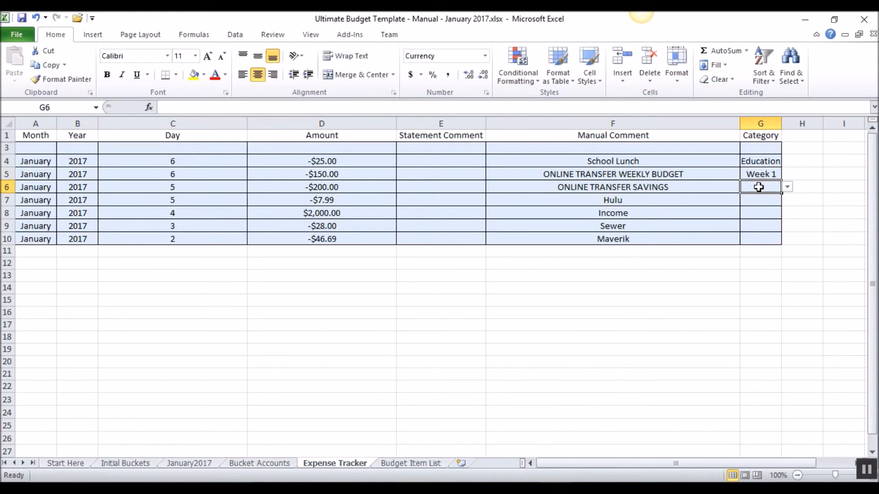
key(Up)
key(Left)
key(Left)
key(Left)
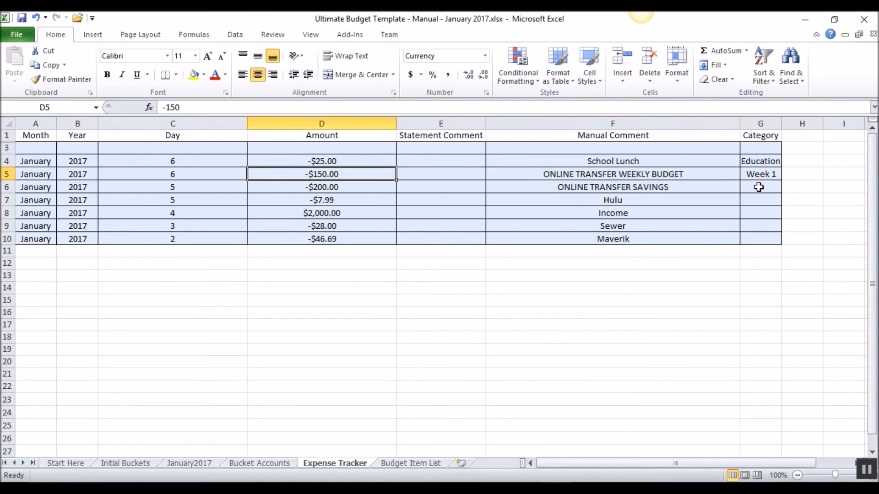
key(Right)
key(Right)
key(Right)
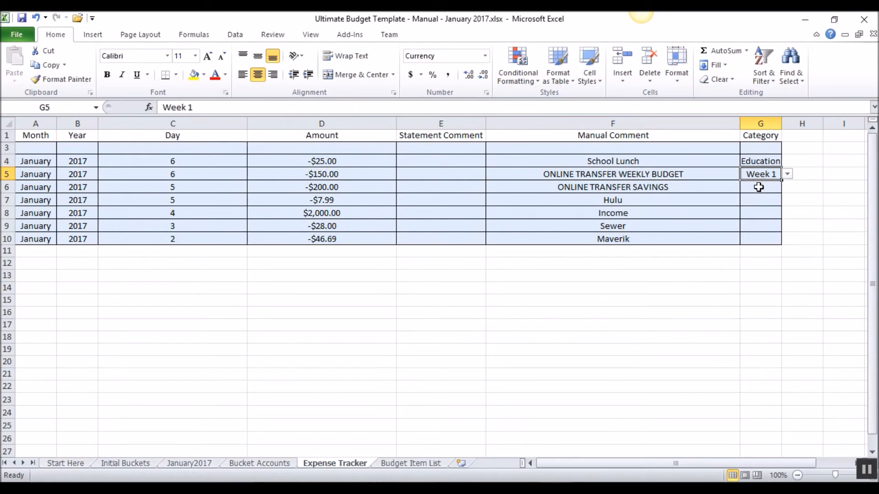
key(Down)
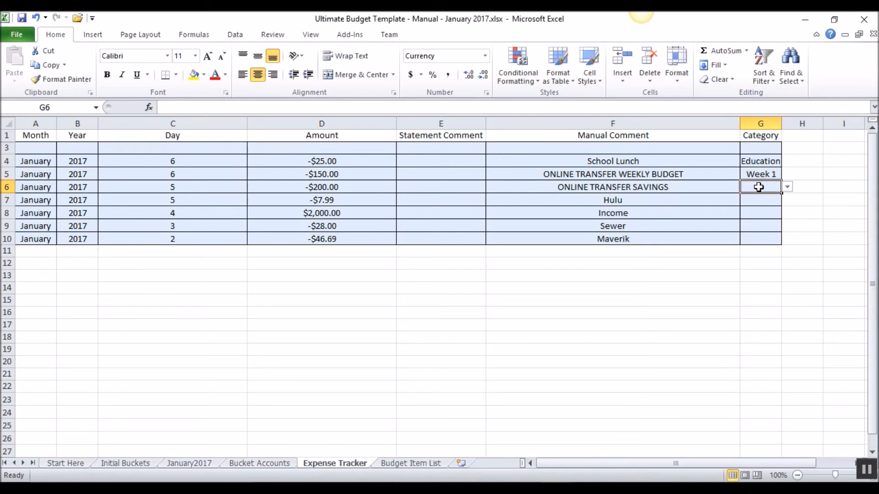
Set the category of the ONLINE TRANSFER SAVINGS transaction to Tithing and that of the Hulu transaction to Hulu.
text(Tithing)
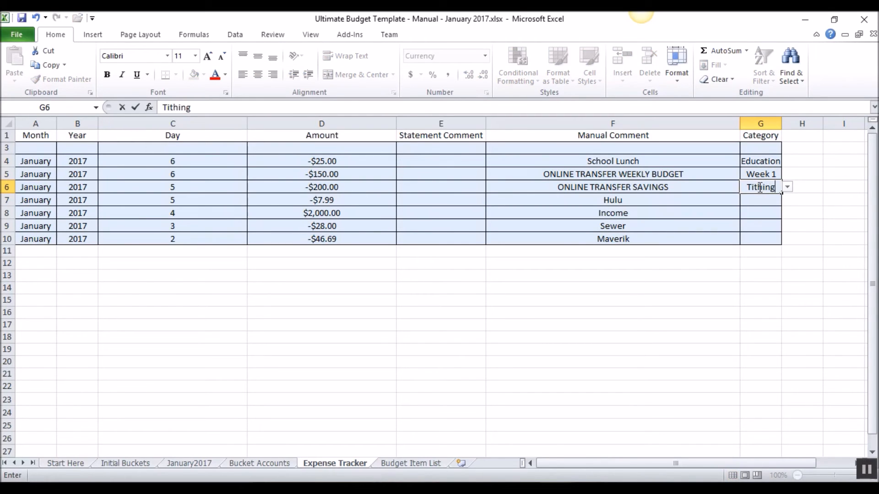
key(Return)
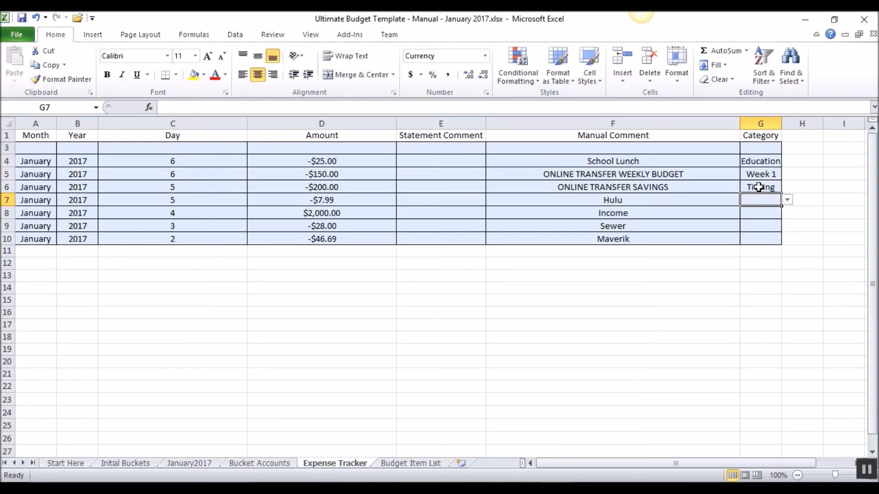
text(Hulu)
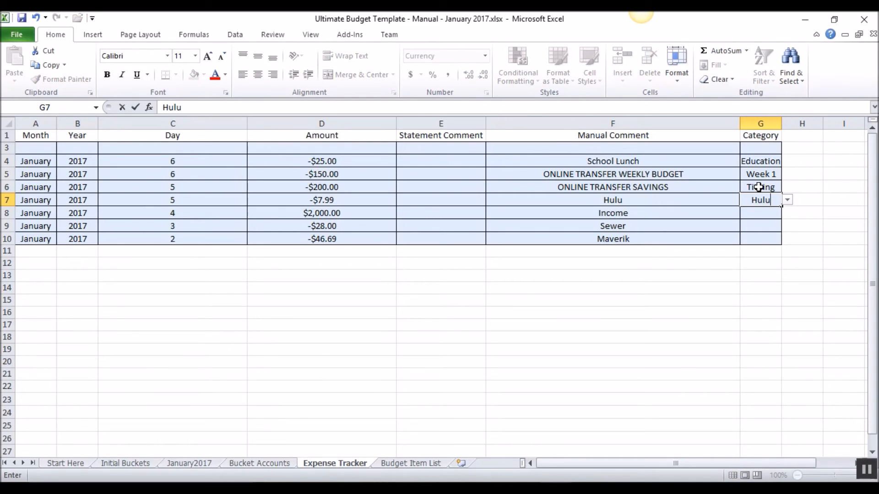
key(Return)
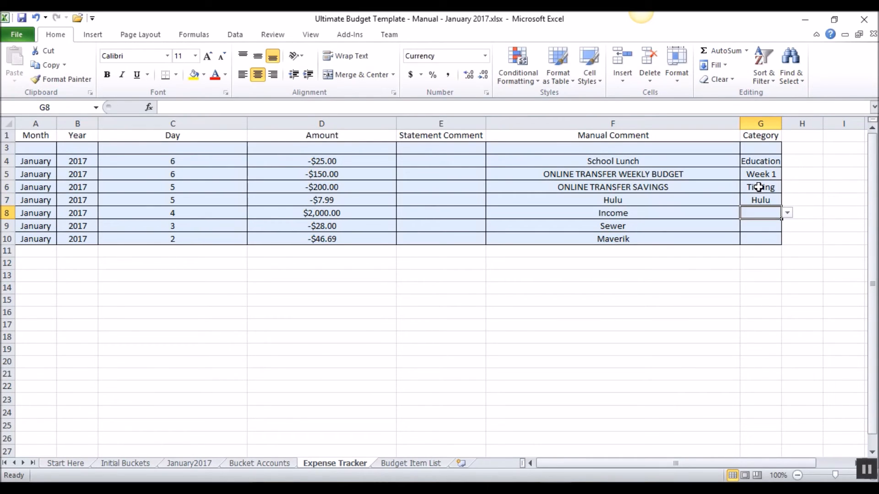
Assign the earner's named income category to the Income transaction and the Sewer category to the Sewer transaction.
text(Quincy')
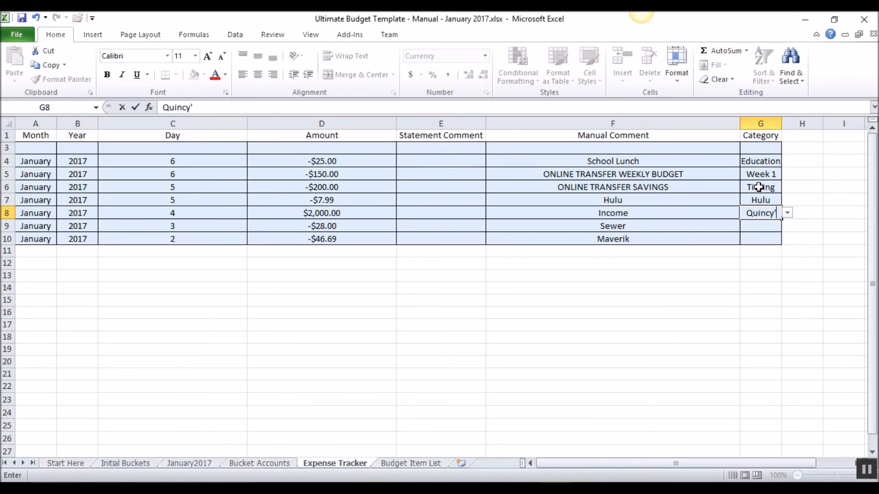
text(s IOcome)
key(Return)
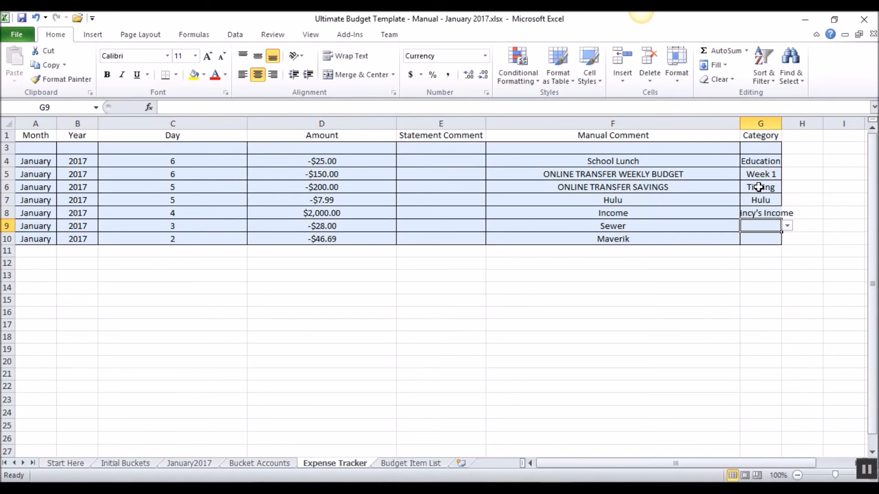
text(Sewer)
key(Return)
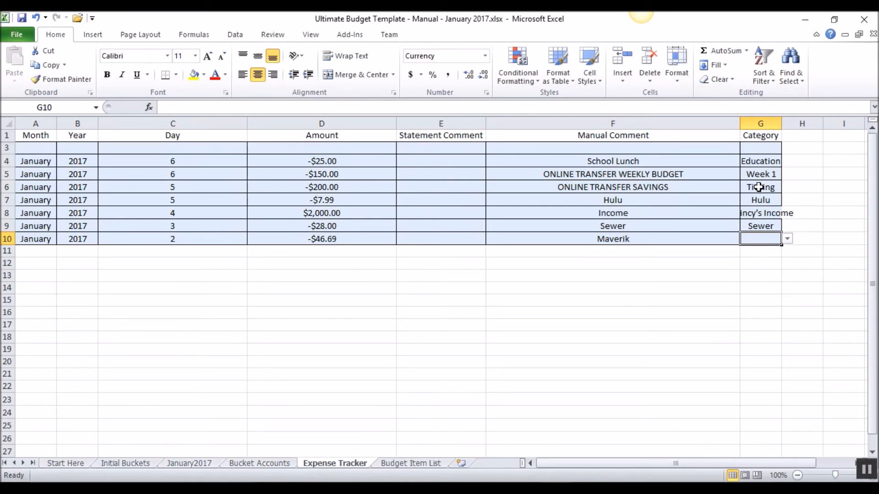
Set the category of the Maverik transaction in row 10 to Car Gas.
text(G)
text(FCa)
key(BackSpace)
key(BackSpace)
key(BackSpace)
text(Car Gas)
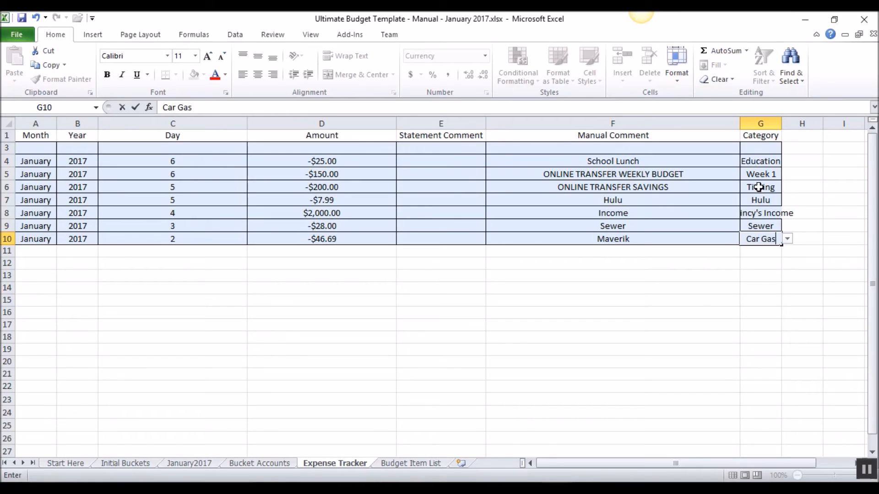
key(Return)
click(708, 312)
drag(769, 158, 79, 246)
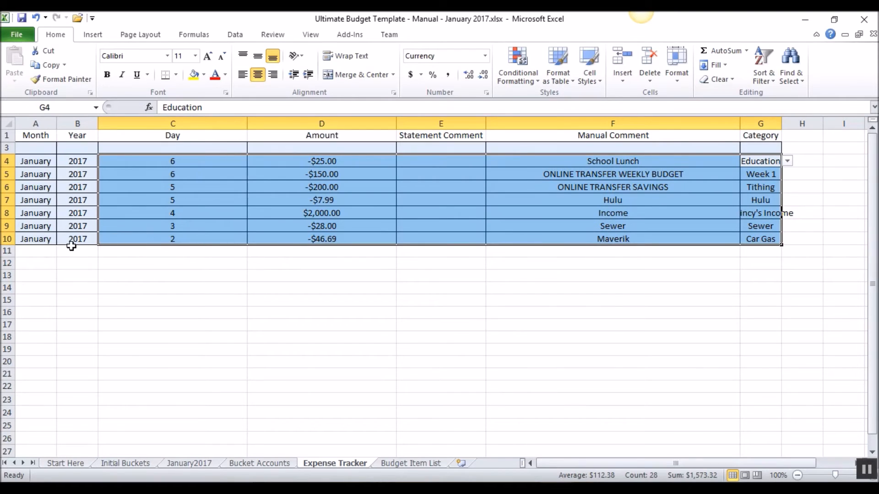
click(41, 236)
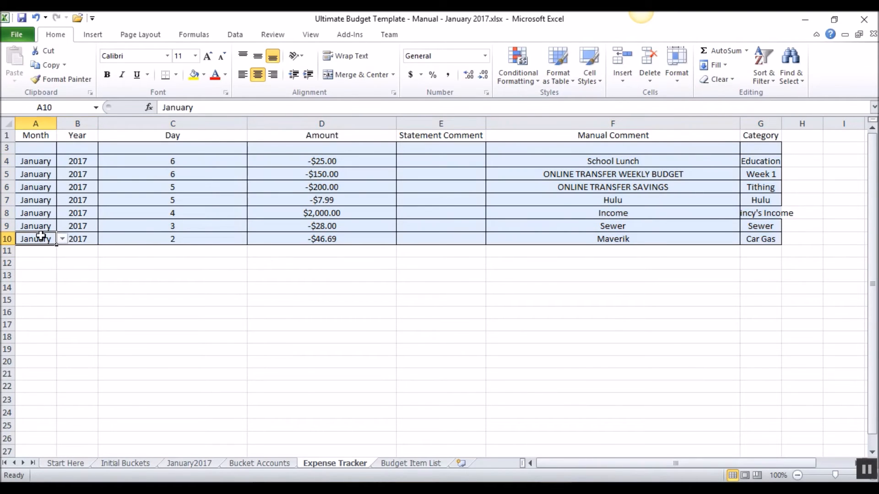
Check the Hulu row under Household Related Expenses in the January2017 sheet and set its budgeted amount to 7.99.
click(199, 464)
scroll(471, 341, up, 10)
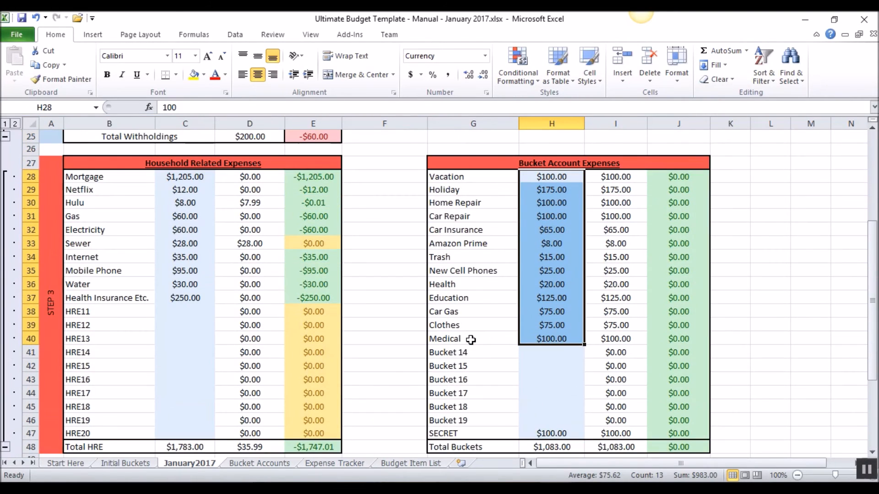
drag(114, 203, 327, 203)
click(327, 203)
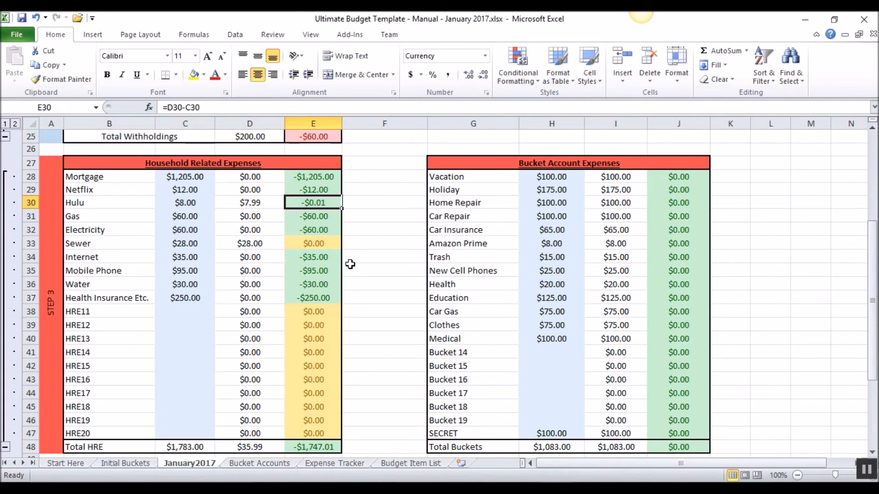
click(182, 204)
text(7.99)
key(Return)
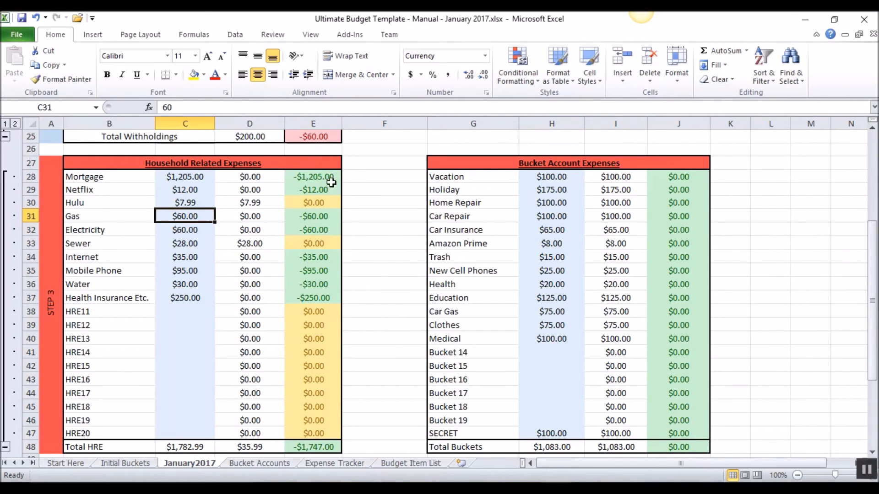
Review the budgeted, actual and difference figures for income, withholdings, household expenses and bucket accounts in the January2017 sheet.
drag(313, 210, 318, 245)
scroll(315, 270, up, 6)
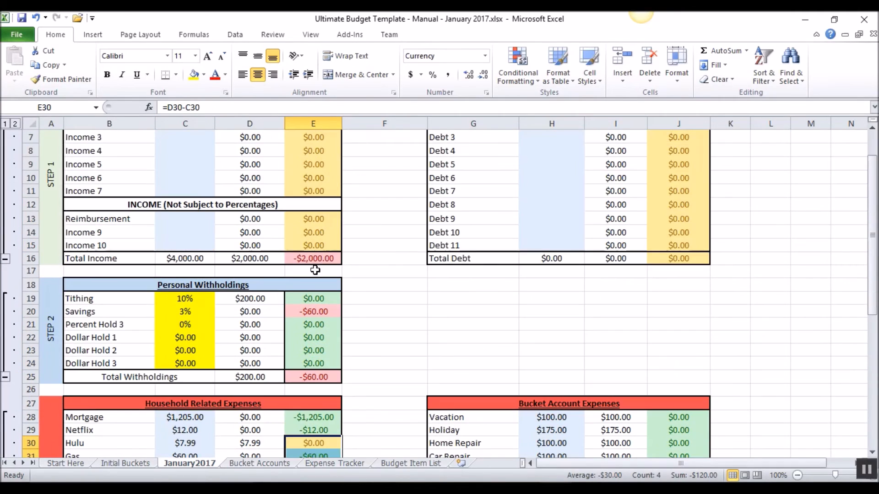
scroll(315, 270, down, 3)
scroll(304, 343, up, 5)
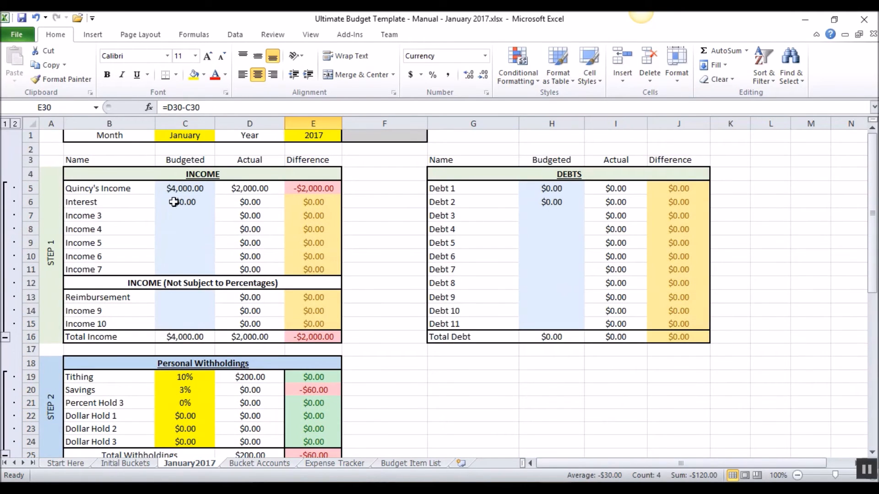
drag(296, 189, 184, 190)
scroll(265, 243, down, 4)
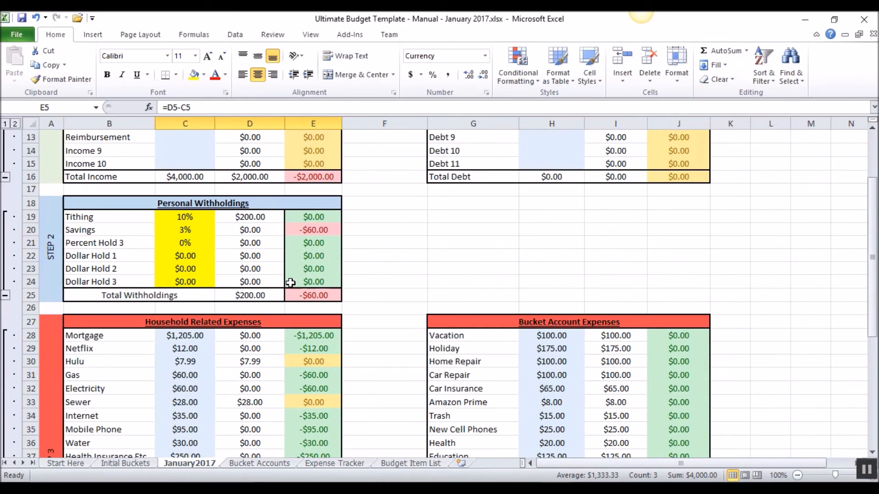
scroll(291, 283, down, 3)
scroll(350, 270, down, 4)
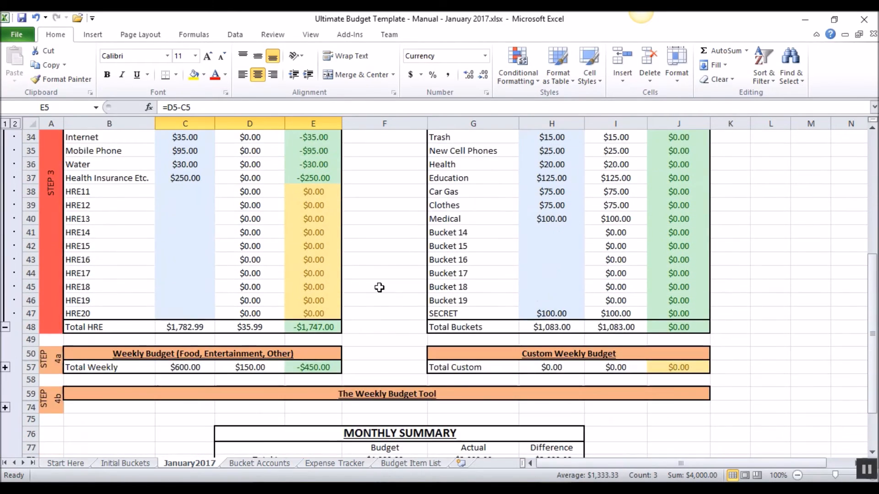
scroll(379, 288, up, 3)
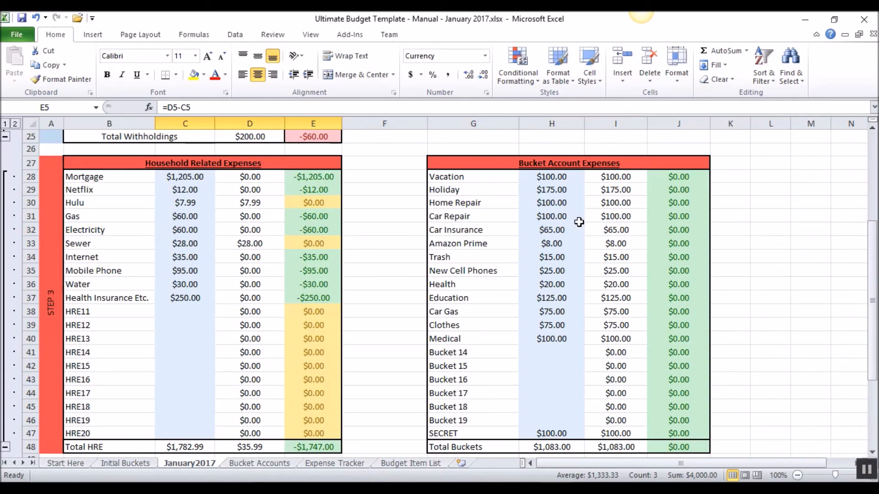
scroll(424, 275, down, 4)
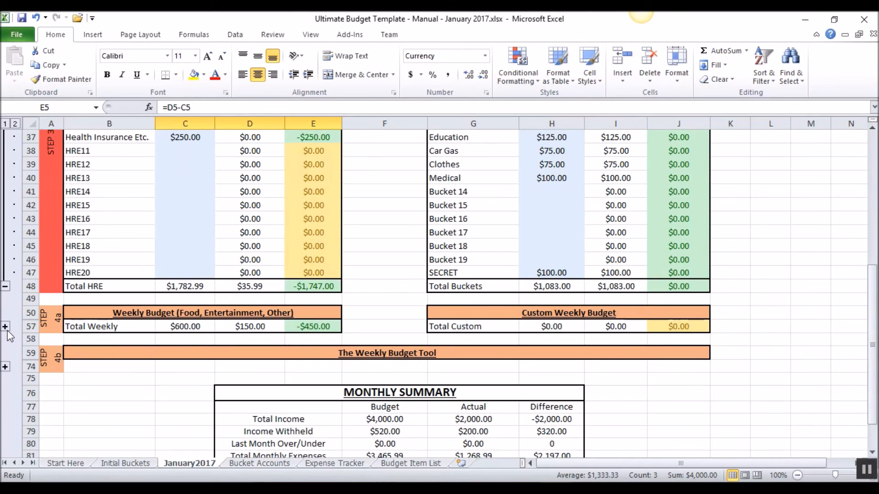
Expand the Weekly Budget section, check Week 1's actual amount and difference, and collapse the section again.
click(6, 326)
scroll(186, 307, down, 2)
drag(258, 246, 236, 250)
click(313, 247)
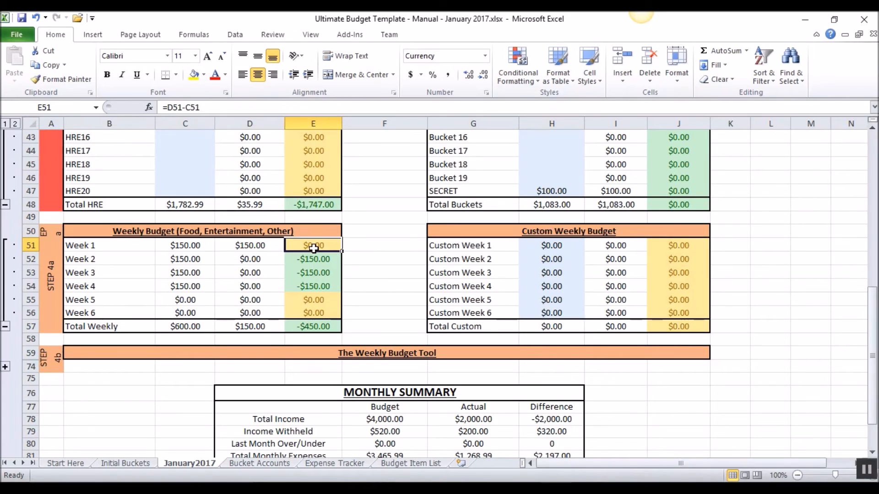
scroll(111, 322, up, 1)
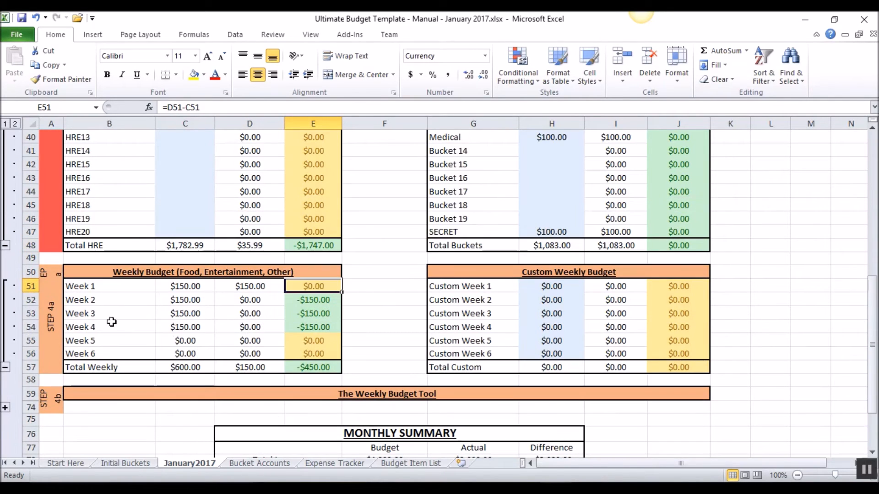
click(5, 366)
Inspect the actual Total Income, Income Withheld and Total Monthly Expenses in the Monthly Summary.
scroll(390, 310, down, 2)
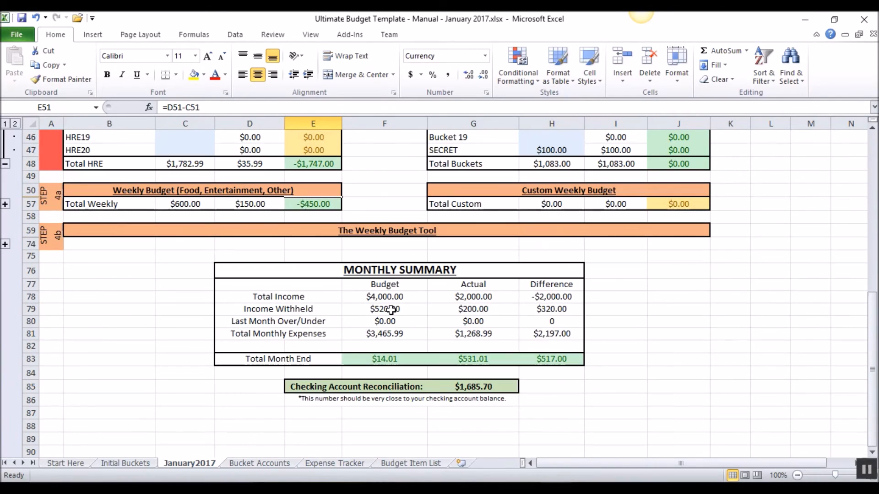
click(470, 286)
click(467, 295)
click(474, 310)
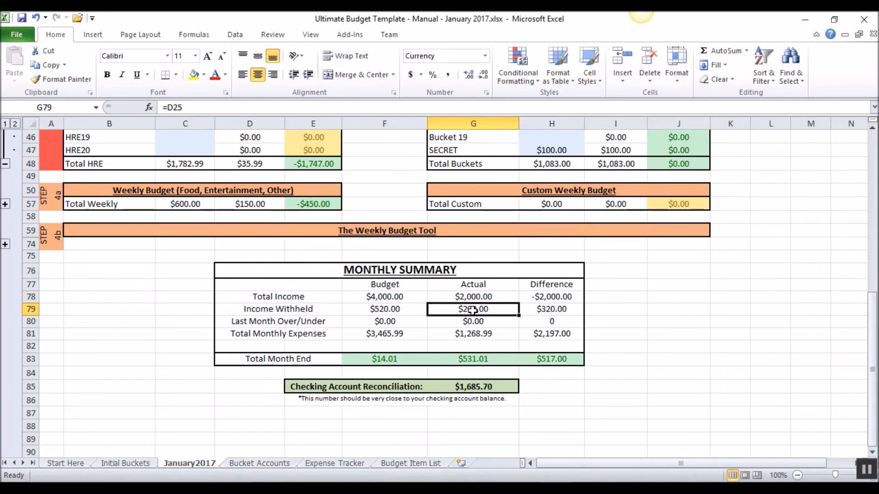
click(471, 335)
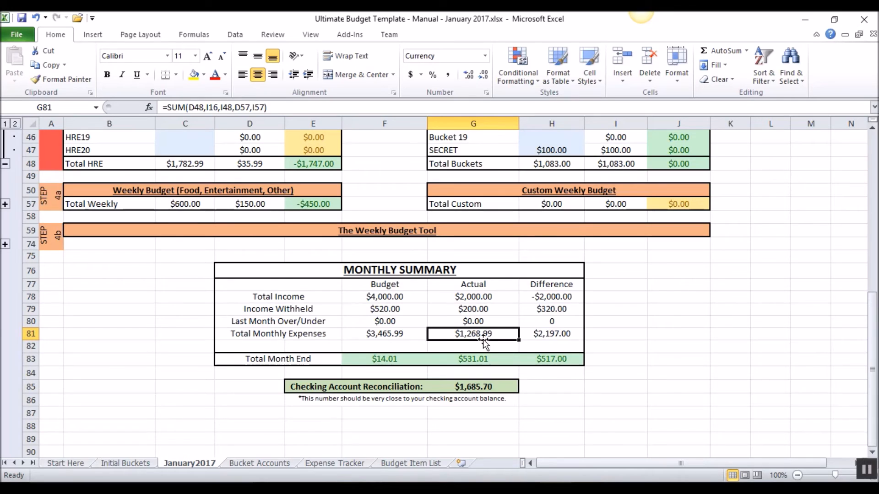
Review the bucket, household and withholding amounts that feed the Monthly Summary's actual figures.
scroll(490, 334, up, 6)
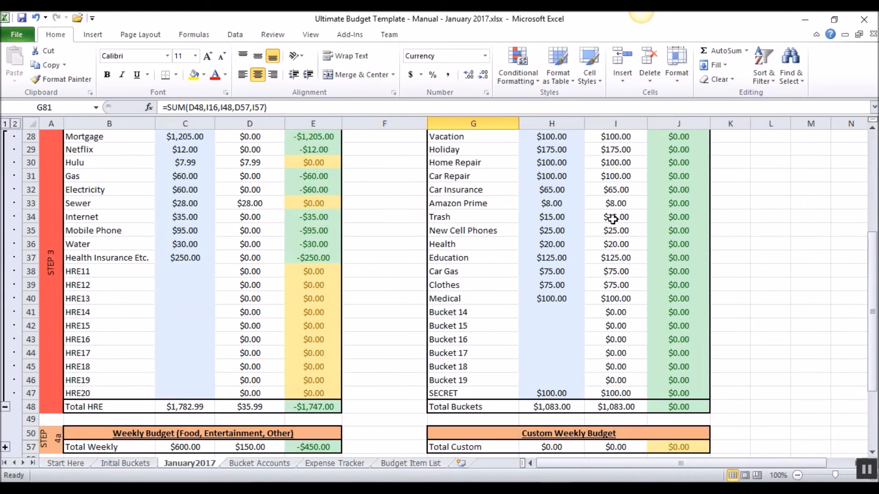
scroll(614, 215, up, 2)
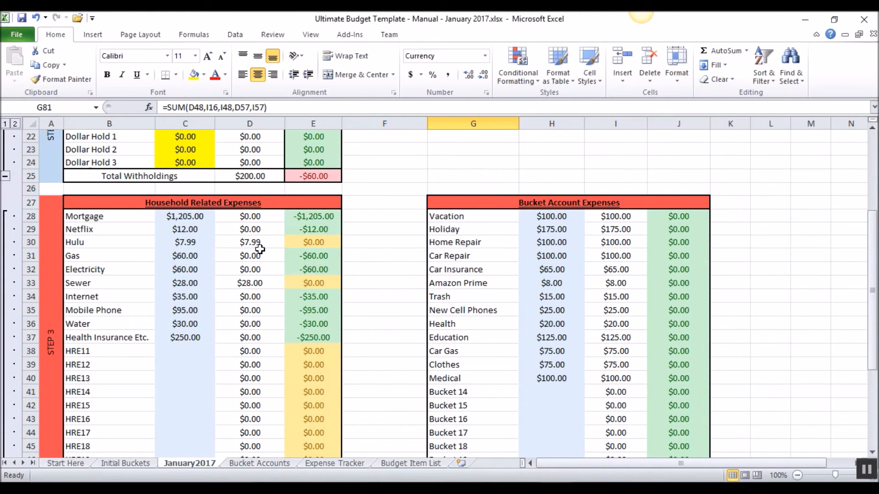
scroll(261, 254, up, 5)
scroll(279, 288, up, 2)
scroll(275, 307, down, 2)
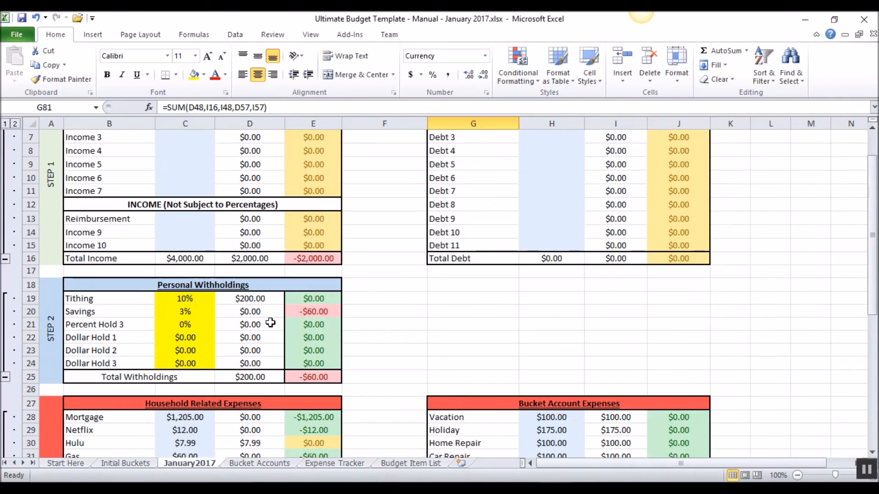
scroll(502, 290, down, 13)
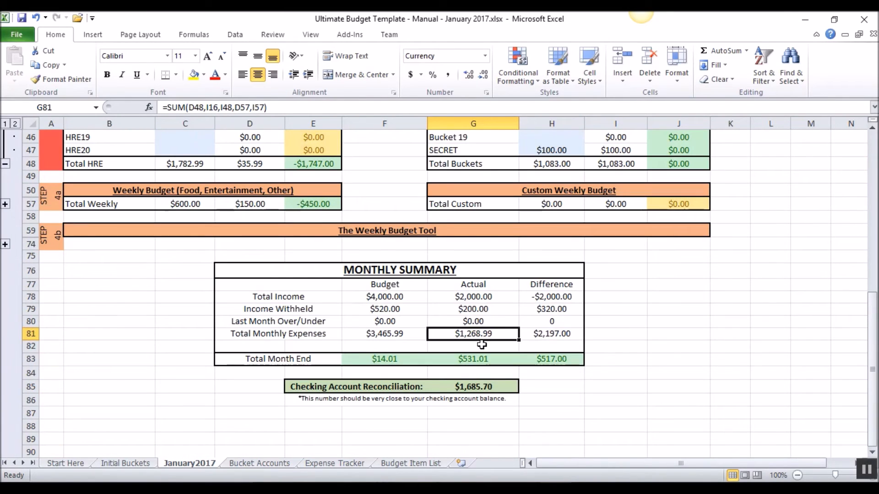
Examine how the Monthly Summary's actual figures lead to Total Month End, and look back at the bucket account expenses.
click(487, 309)
click(470, 297)
drag(470, 297, 473, 337)
click(472, 359)
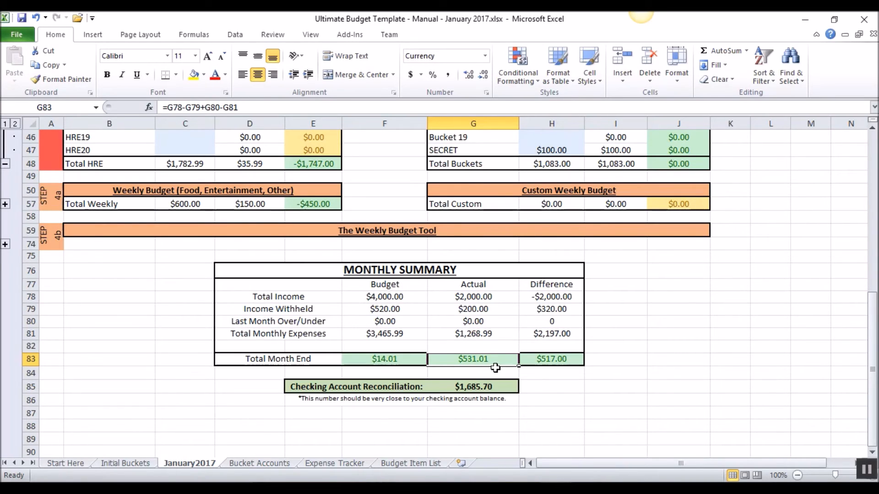
scroll(604, 321, up, 9)
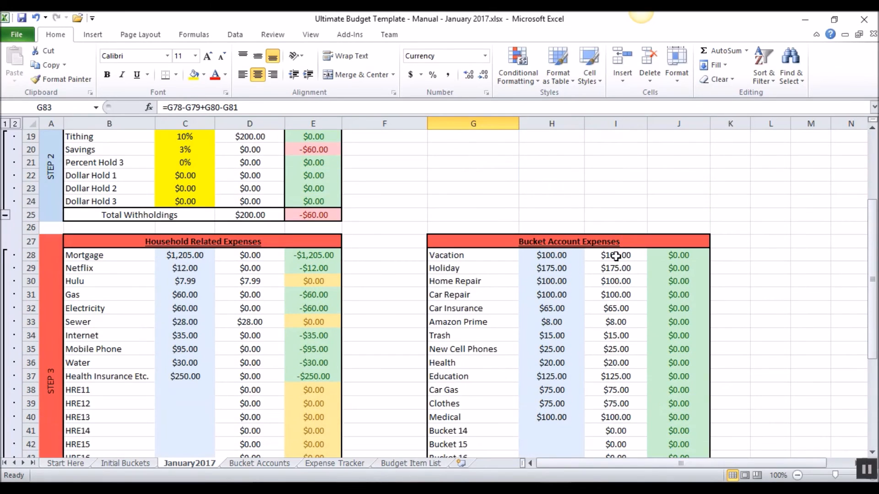
Review the January2017 Monthly Summary and compare the sheet's Bucket Account Expenses with the buckets listed on the Bucket Accounts sheet.
scroll(589, 415, down, 9)
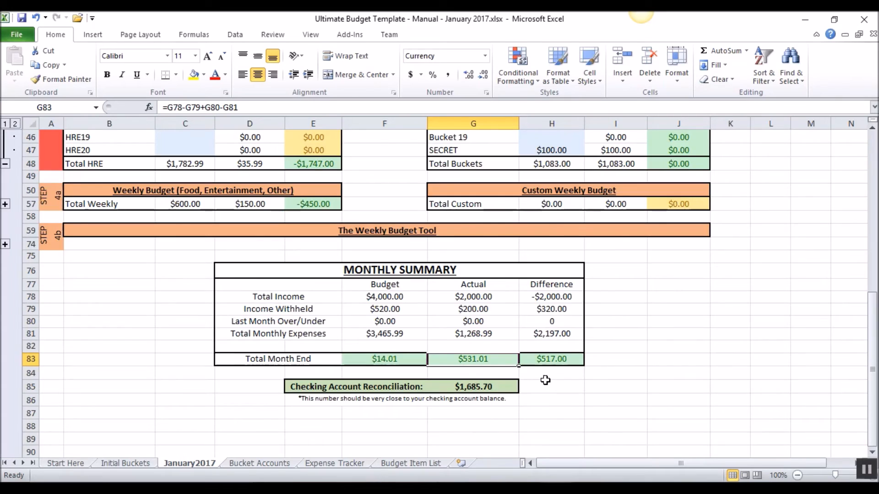
scroll(545, 384, up, 2)
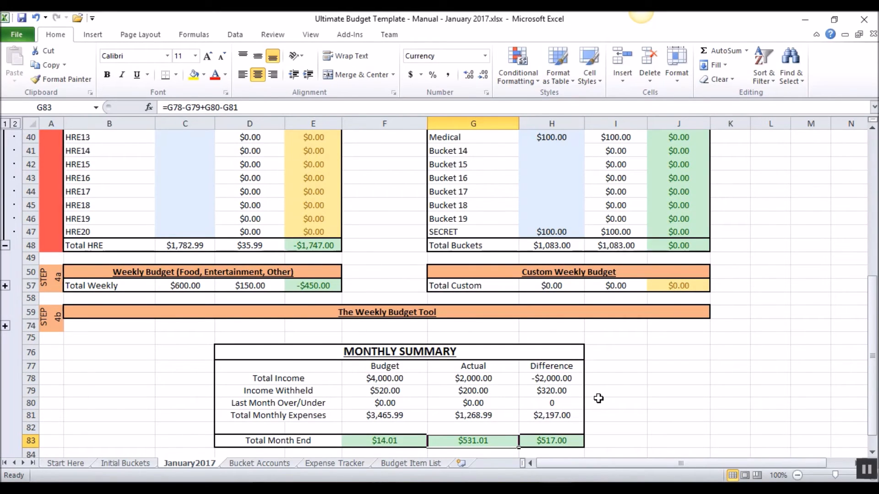
click(259, 463)
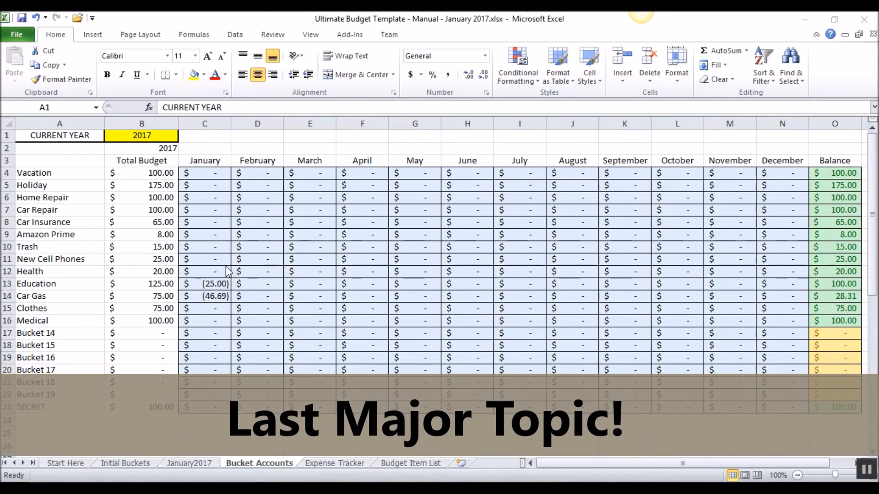
click(36, 176)
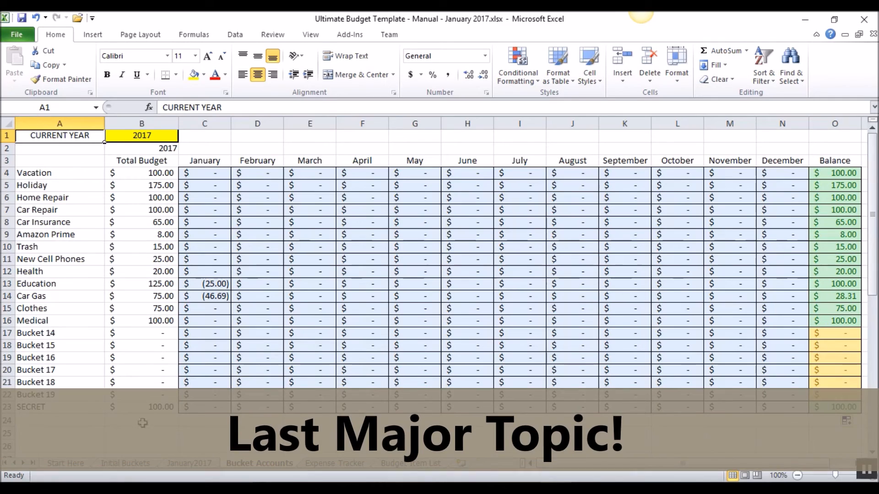
click(189, 463)
scroll(594, 237, up, 5)
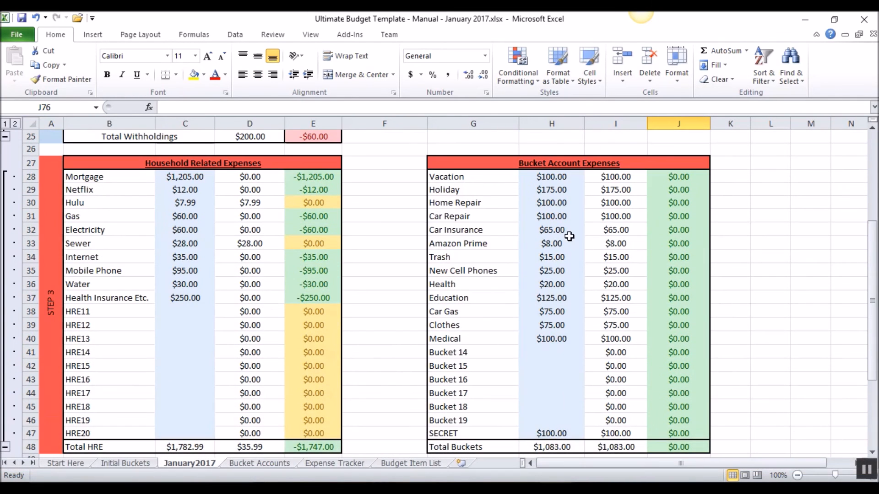
click(259, 463)
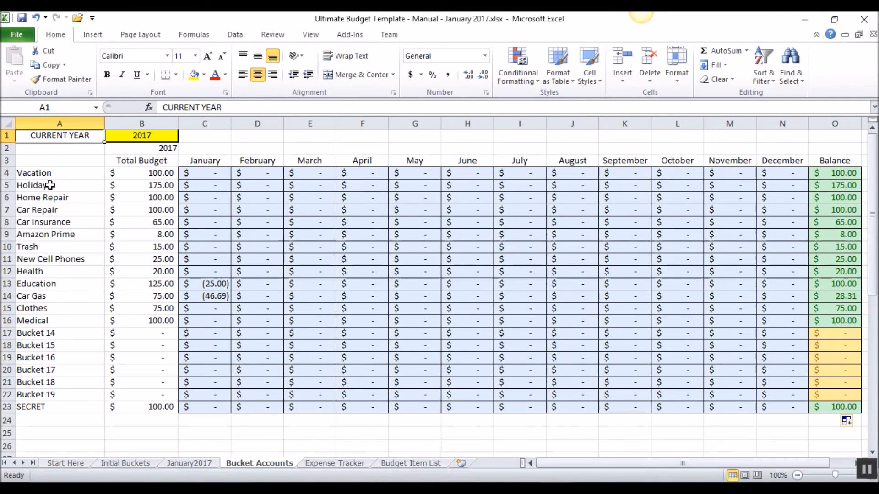
Inspect the Total Budget of the Vacation and Holiday buckets, and how Vacation's Balance is calculated.
drag(37, 173, 88, 194)
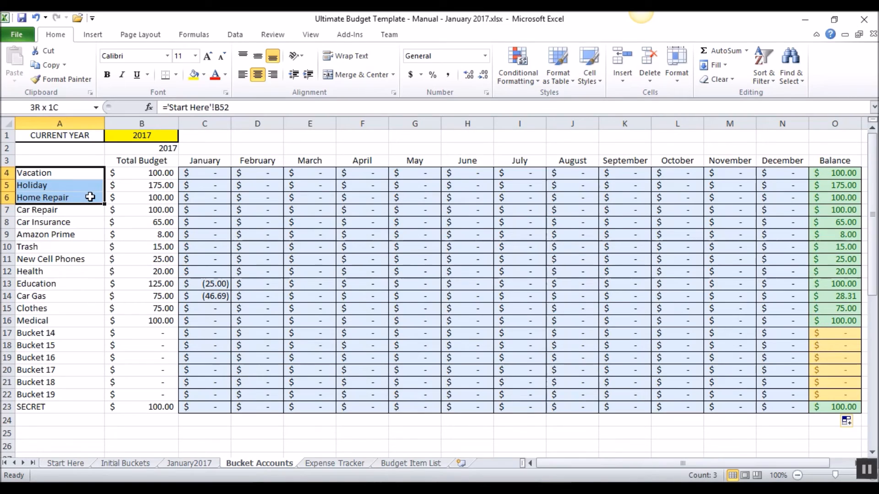
click(154, 173)
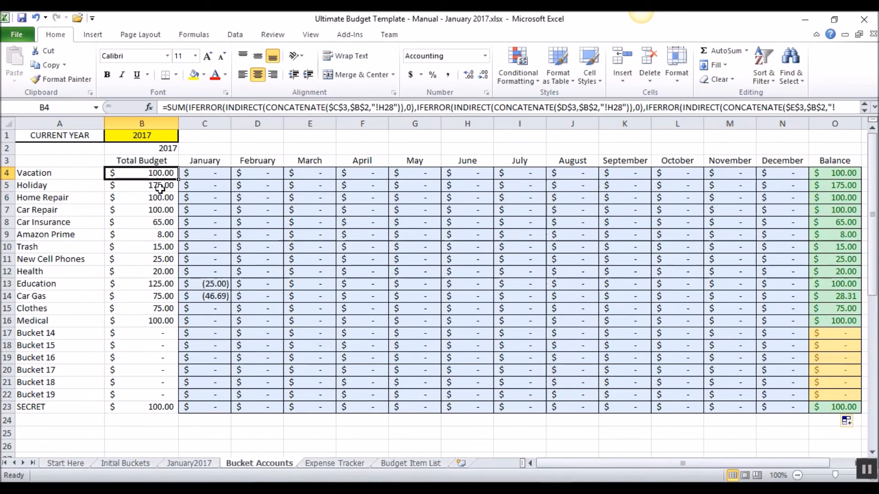
drag(44, 187, 165, 188)
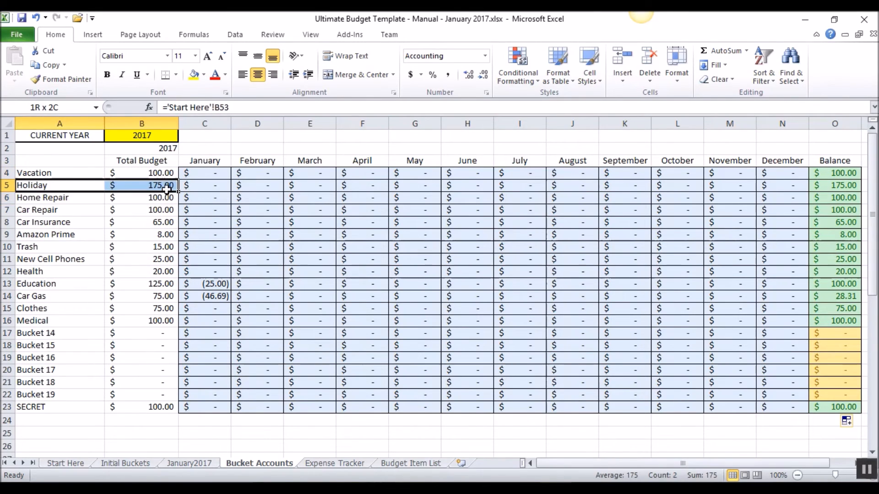
click(166, 187)
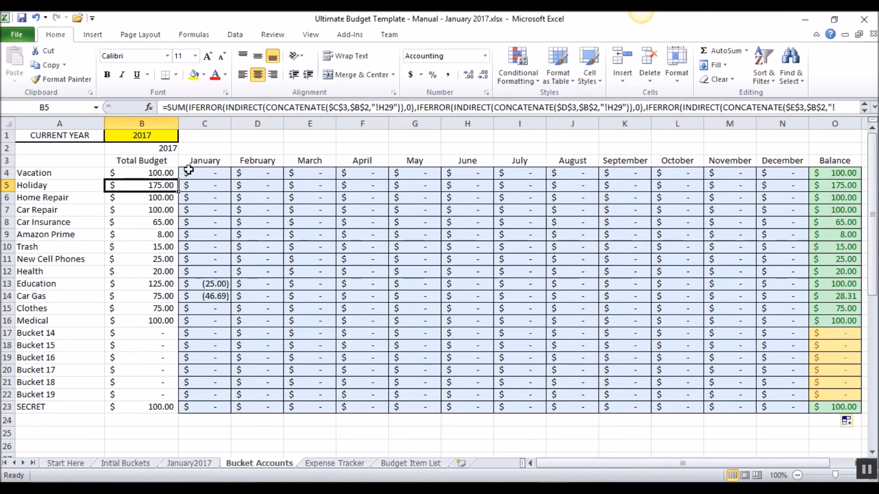
click(146, 172)
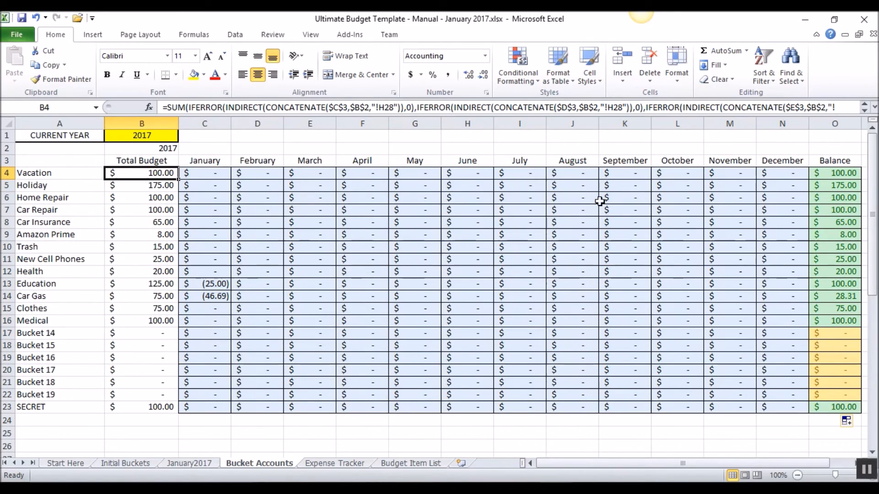
click(842, 174)
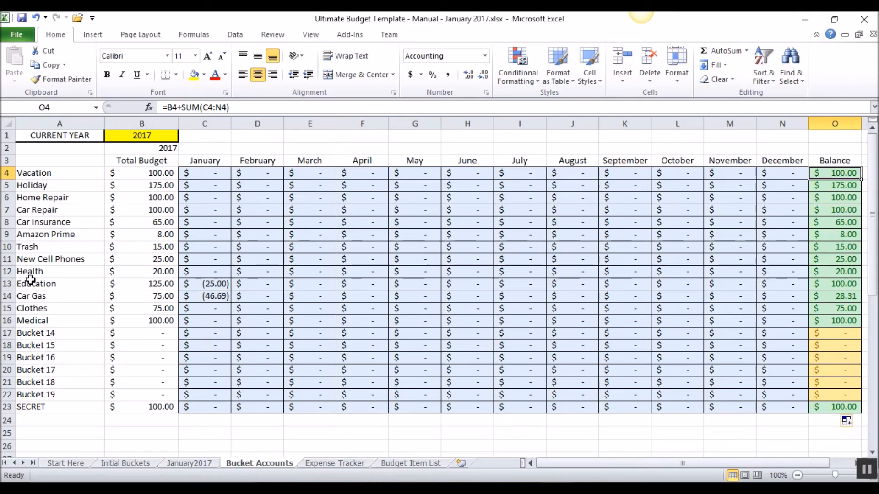
Examine the January column of the Bucket Accounts sheet, focusing on the Education and Car Gas spending.
click(206, 158)
drag(206, 158, 206, 321)
click(207, 284)
click(207, 296)
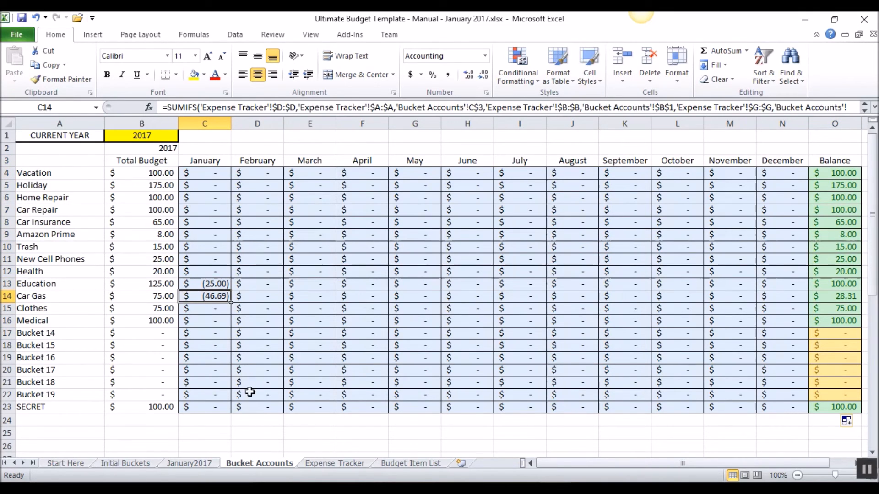
click(38, 284)
click(40, 297)
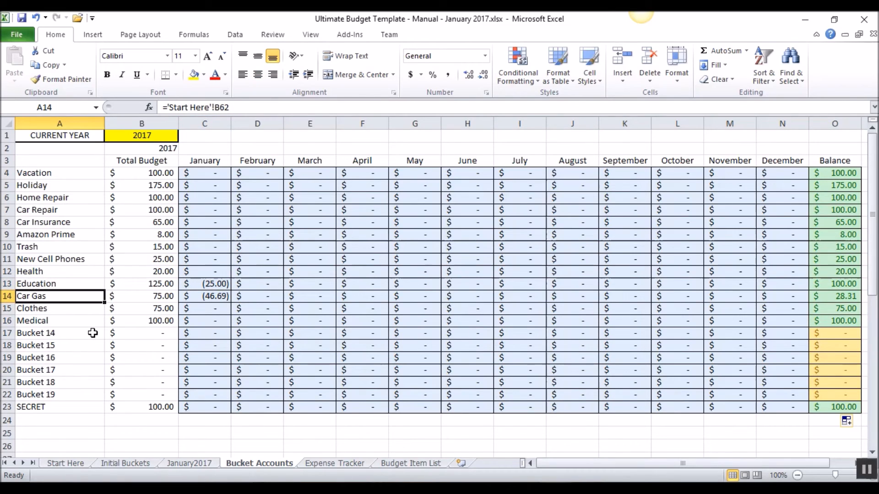
Compare Education's Total Budget with its January spending, and check the Balance of the Clothes bucket.
drag(25, 283, 161, 274)
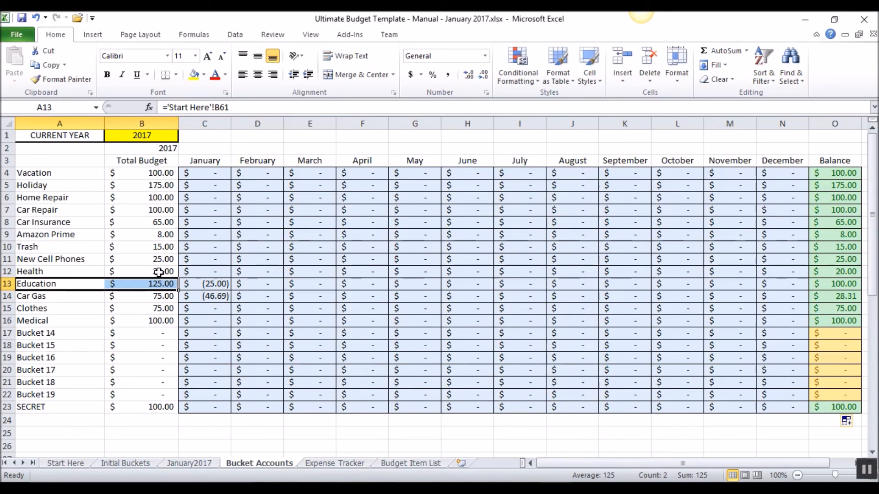
click(207, 285)
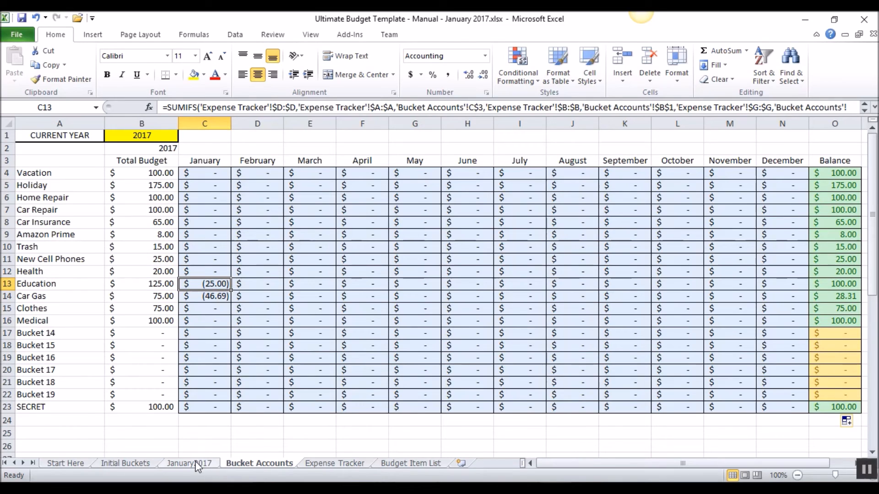
scroll(694, 394, down, 1)
scroll(685, 386, up, 1)
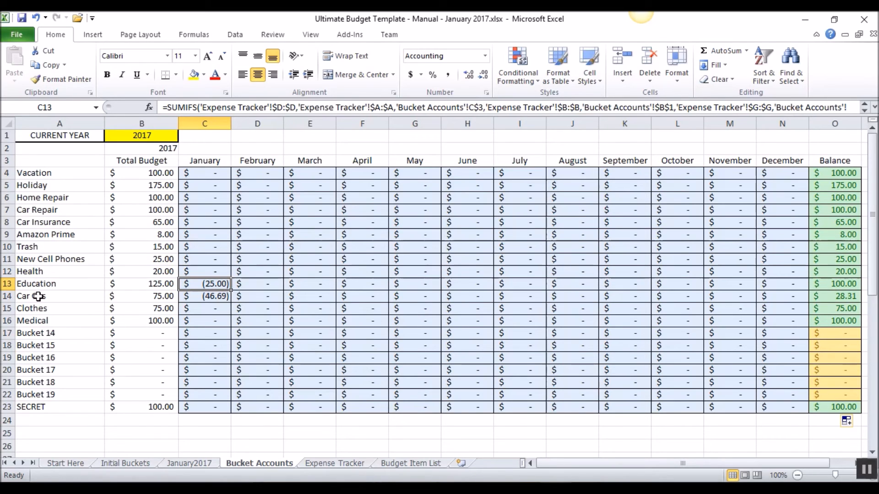
click(841, 307)
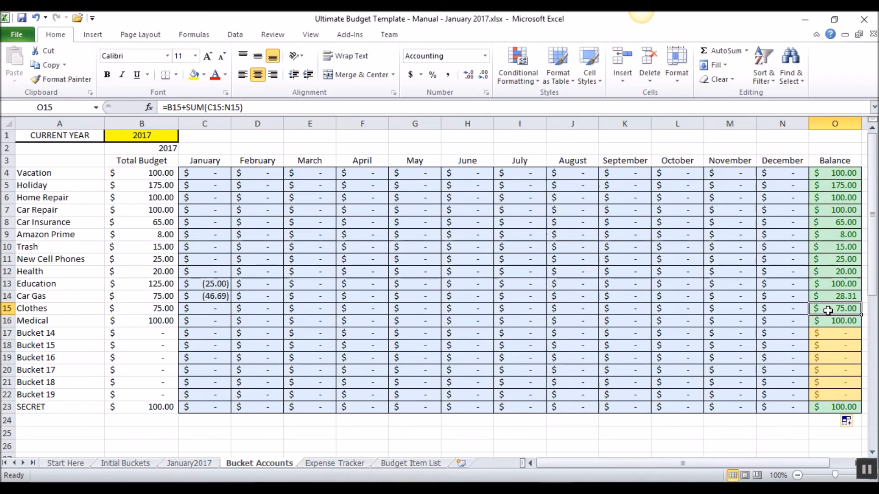
Check the Checking Account Reconciliation amount below the Monthly Summary on the January2017 sheet.
click(182, 463)
scroll(386, 349, down, 1)
scroll(387, 350, down, 6)
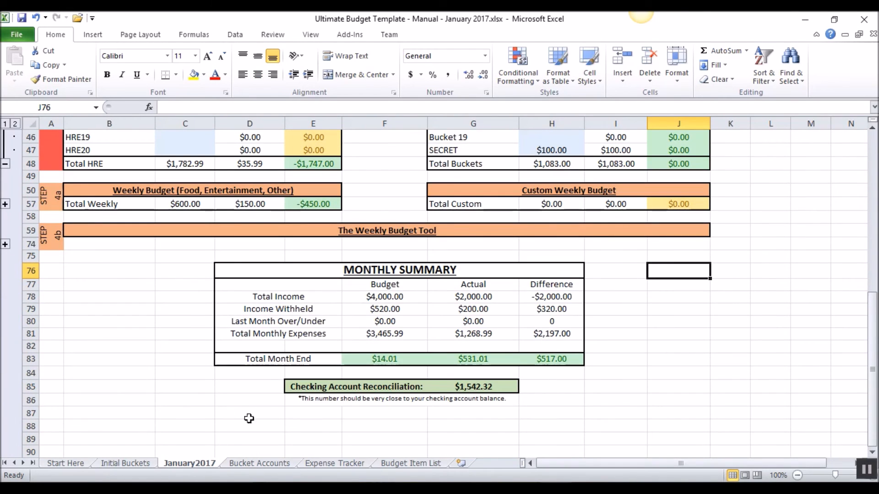
click(302, 387)
drag(302, 388, 485, 387)
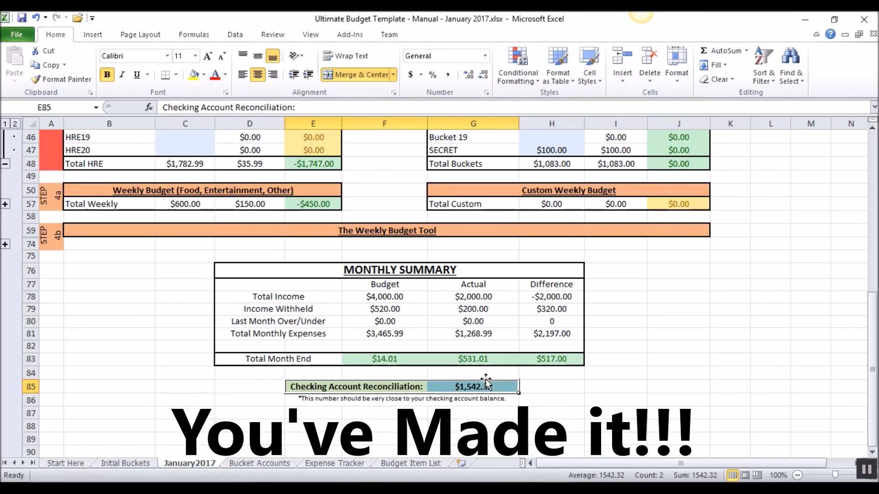
Compare the actual and budgeted Total Month End in the Monthly Summary, and inspect the budgeted Total Monthly Expenses formula.
click(480, 360)
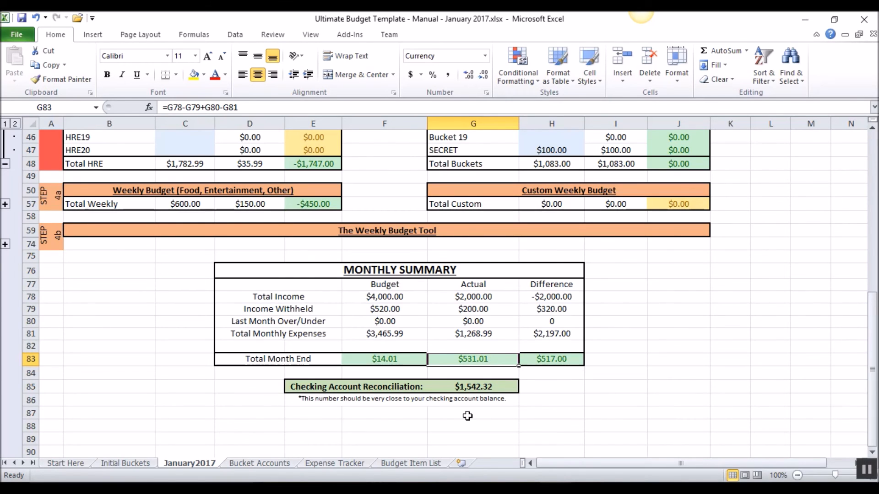
scroll(567, 346, up, 2)
scroll(567, 346, down, 3)
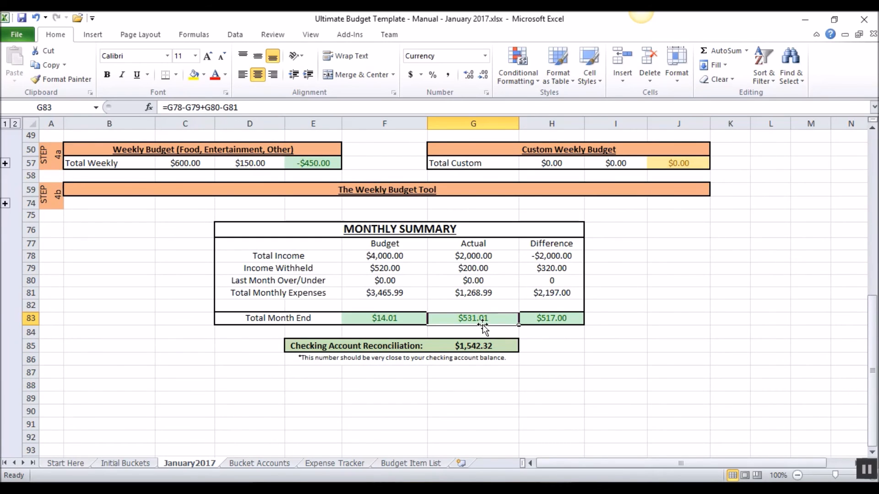
click(374, 318)
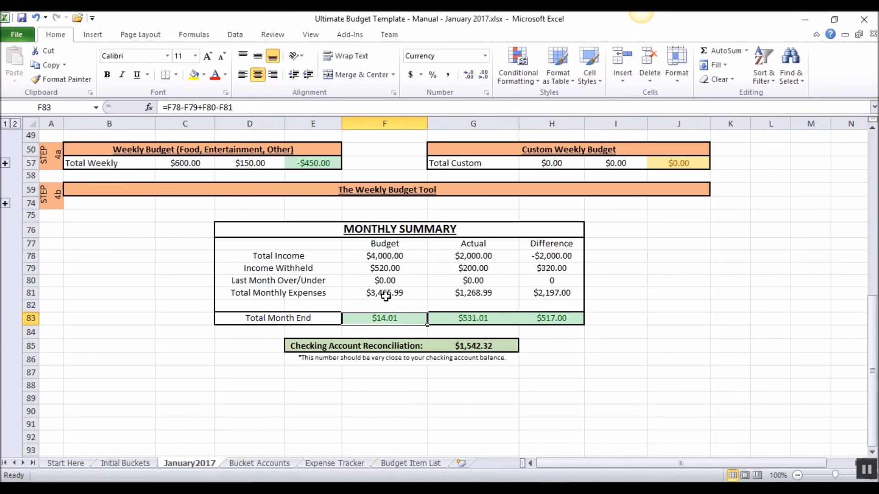
click(386, 296)
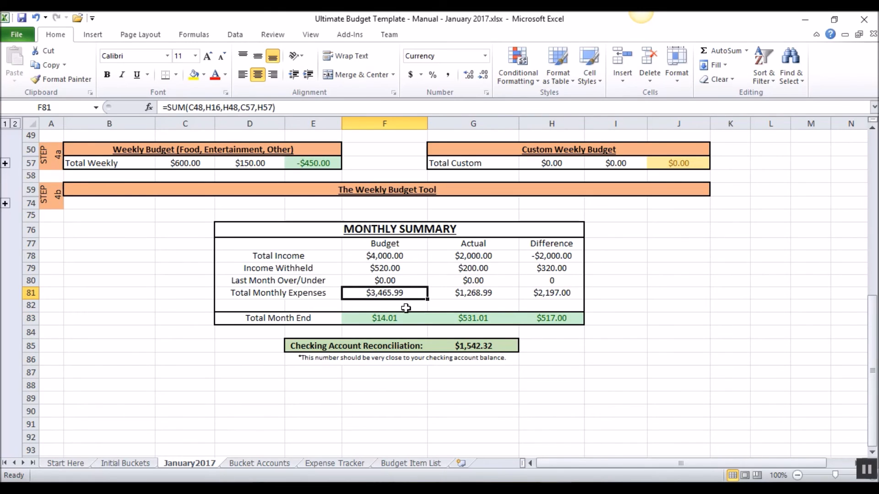
click(469, 307)
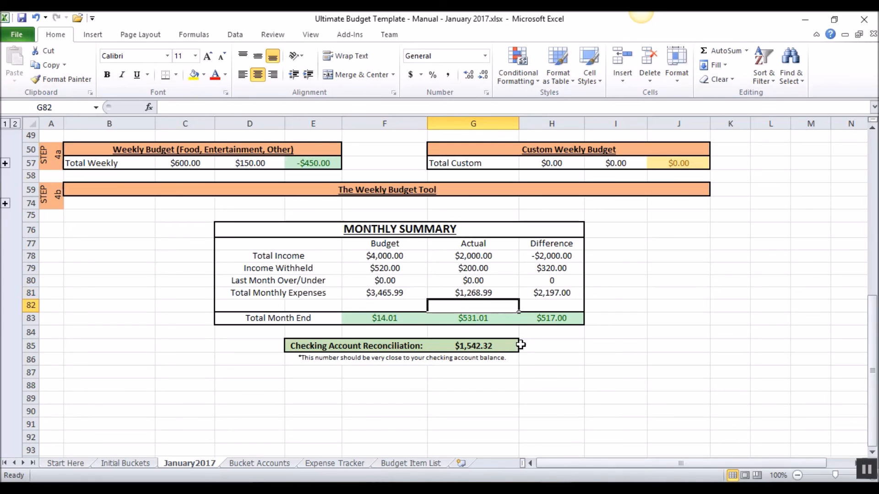
click(488, 322)
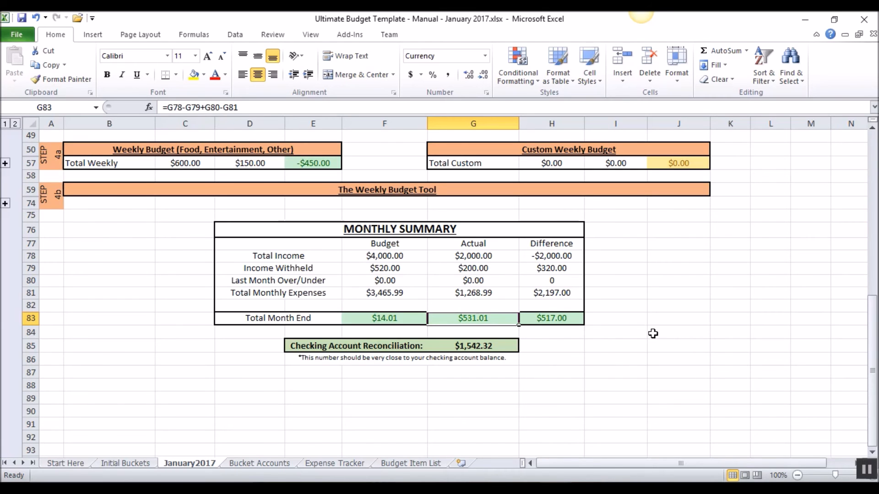
Look back over the January2017 budget sections from the Monthly Summary up to Personal Withholdings, Income and Debts.
scroll(604, 331, up, 3)
scroll(604, 331, up, 1)
scroll(605, 332, down, 1)
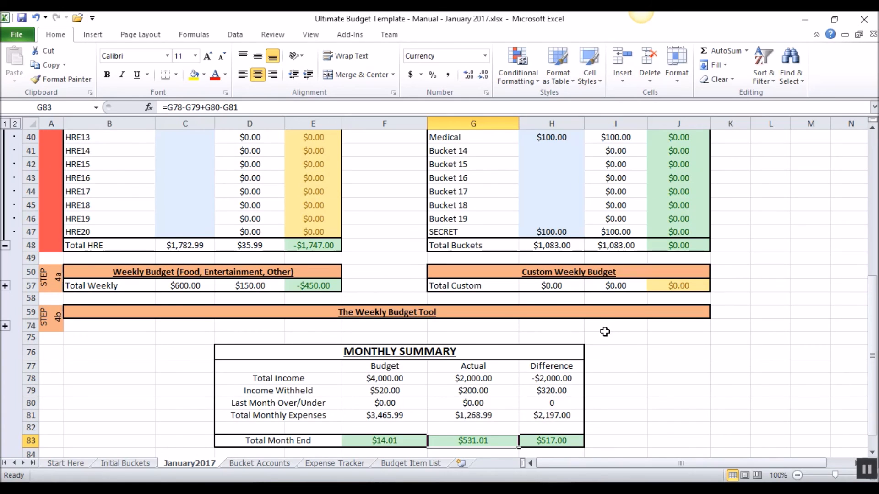
scroll(598, 386, down, 2)
scroll(575, 398, up, 9)
scroll(550, 384, up, 6)
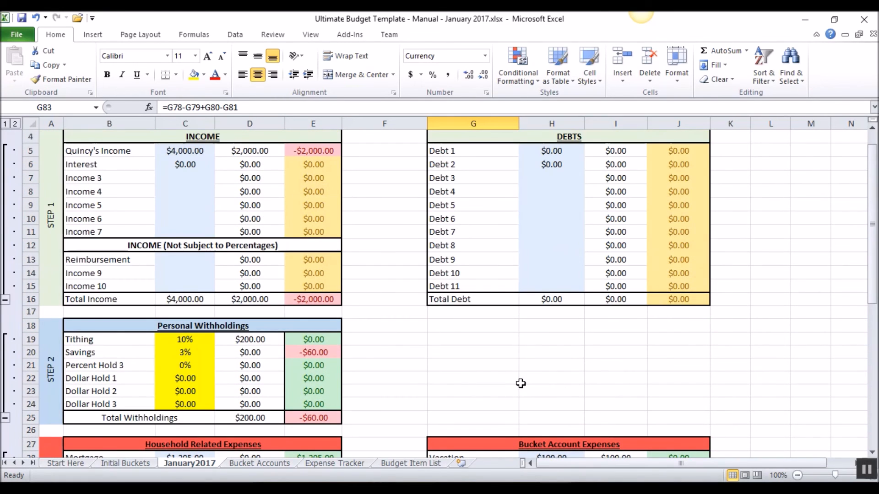